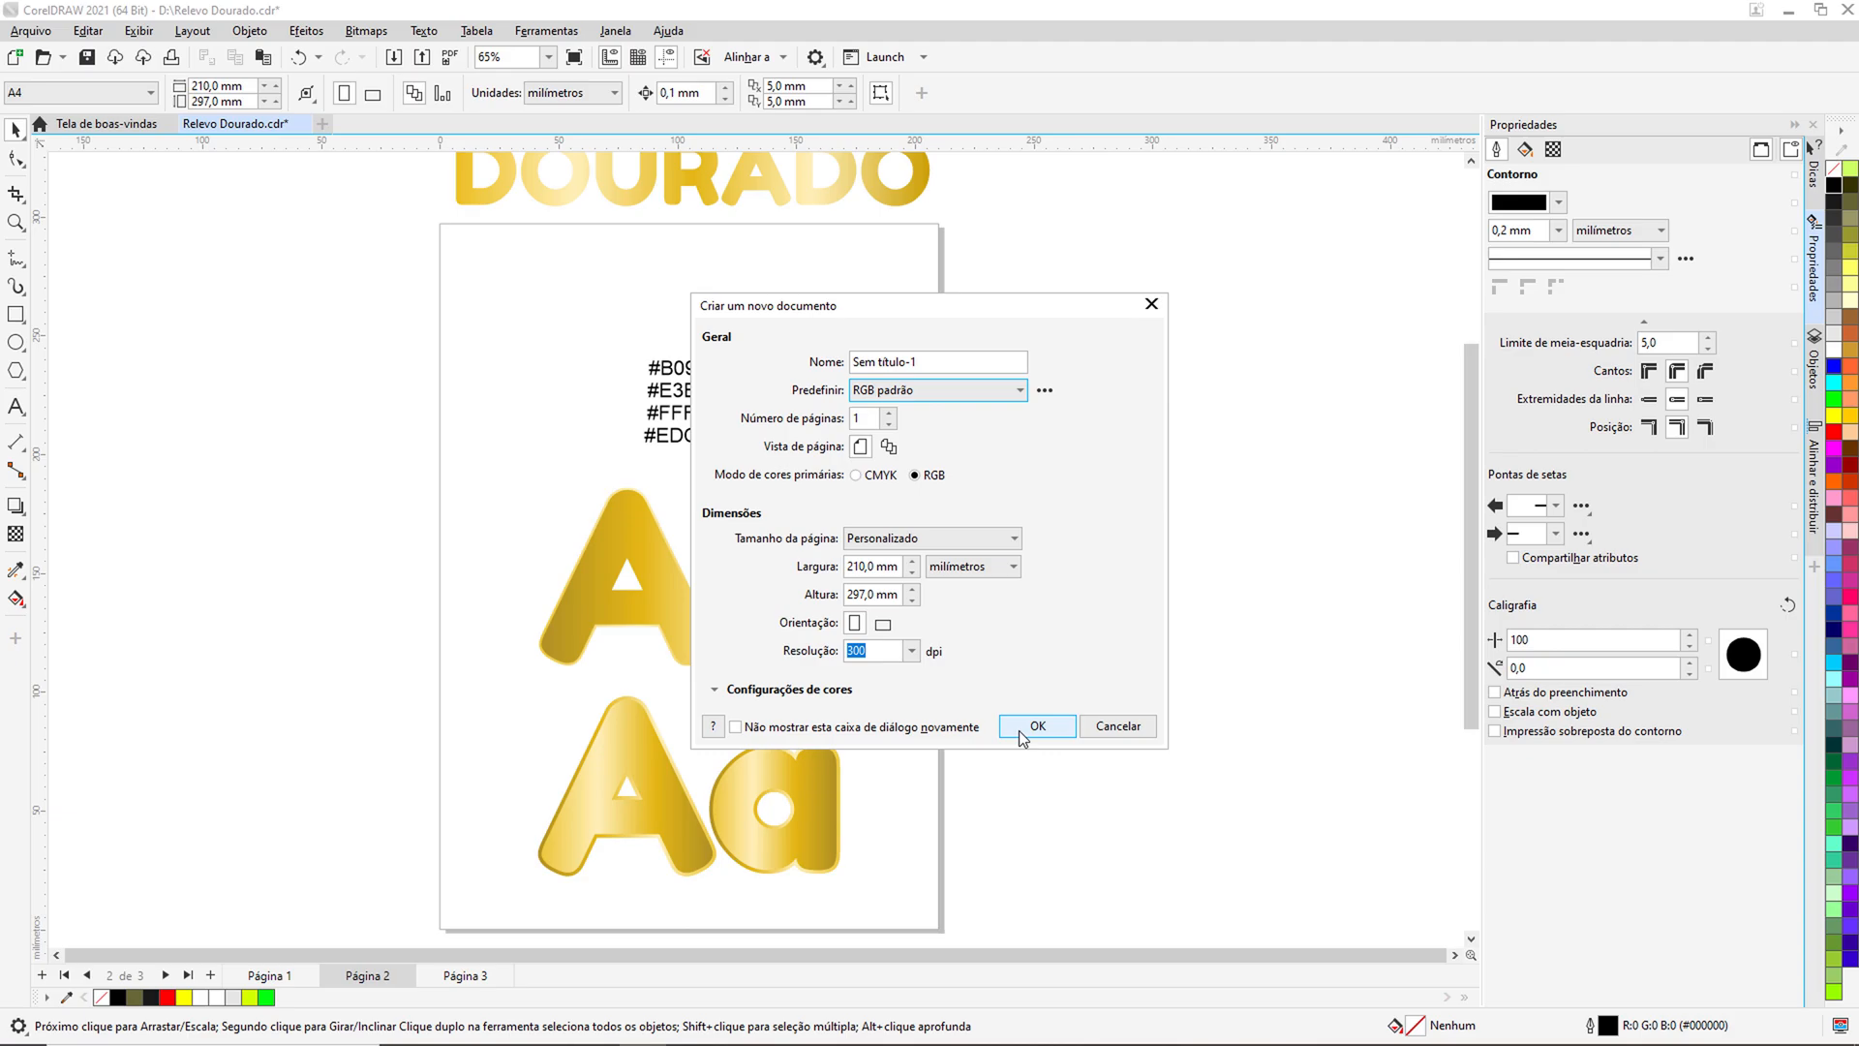
Step: Create a 210 × 297 mm RGB document at 300 dpi and add the artistic text "A" on the page
left_click(1021, 737)
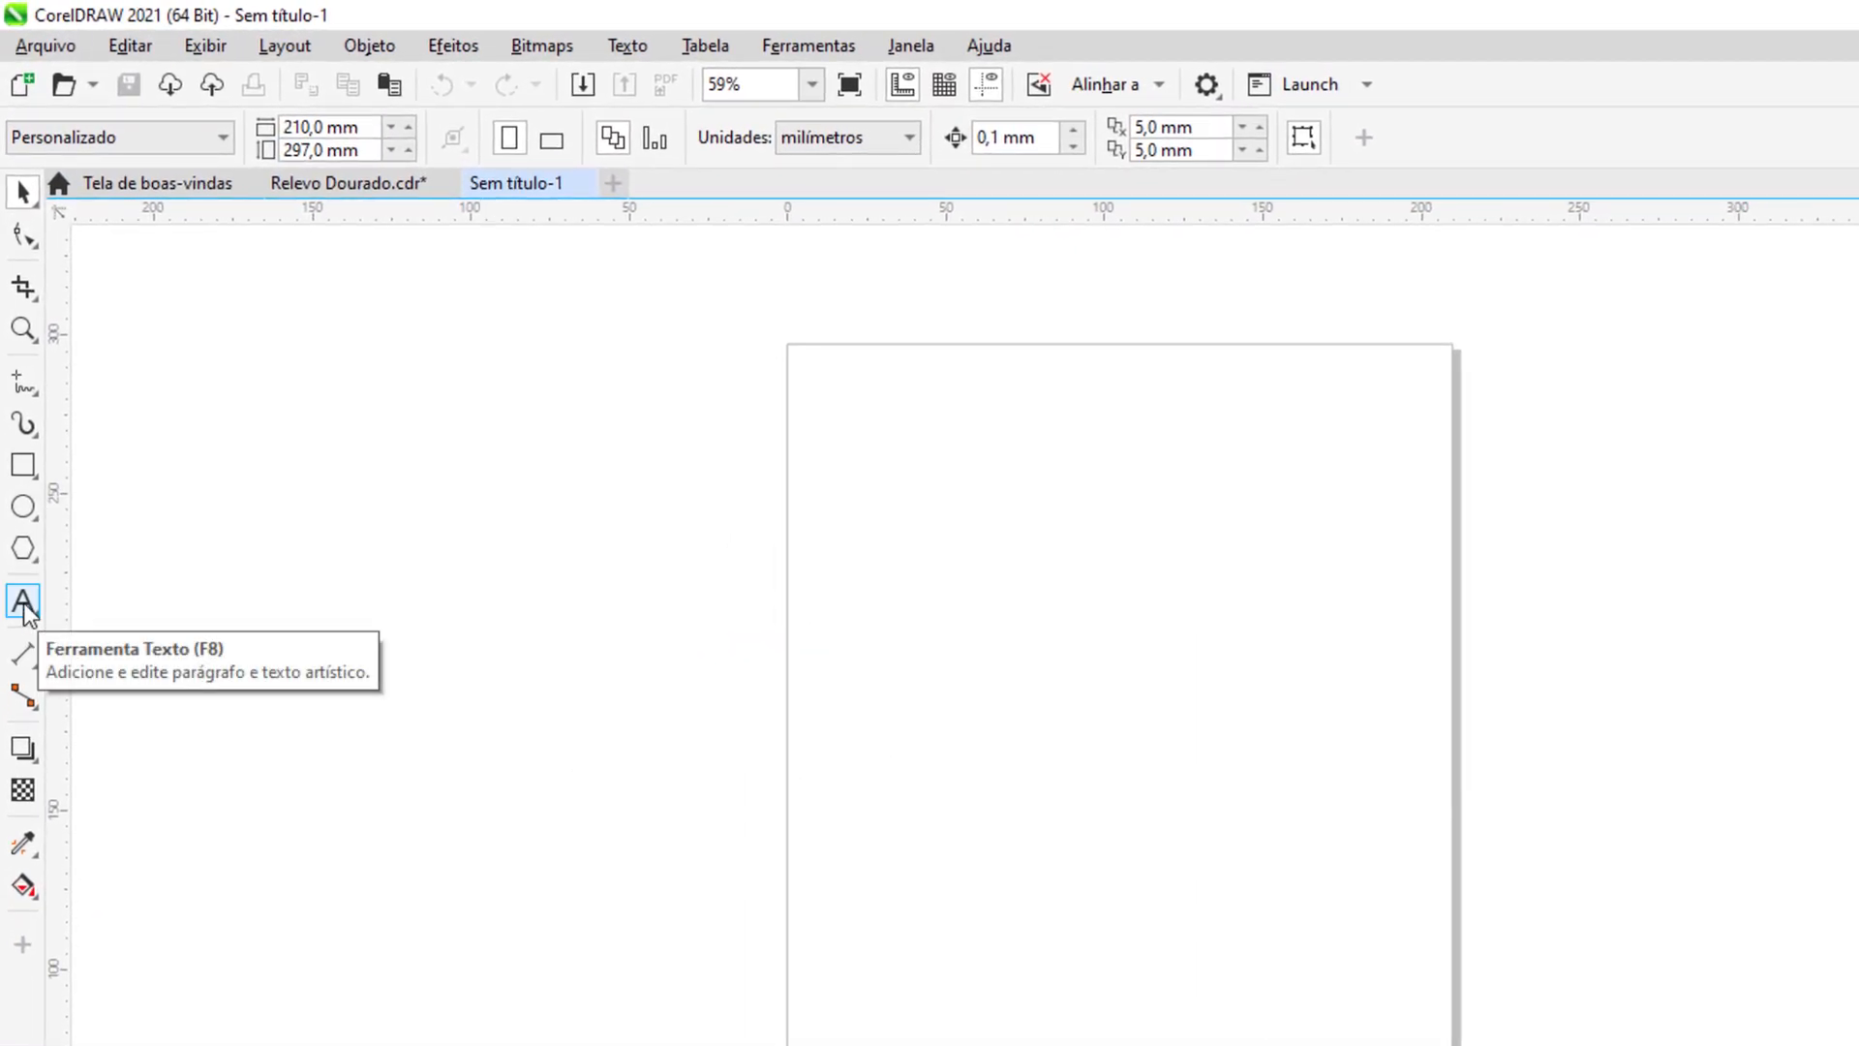
left_click(23, 603)
left_click(1004, 628)
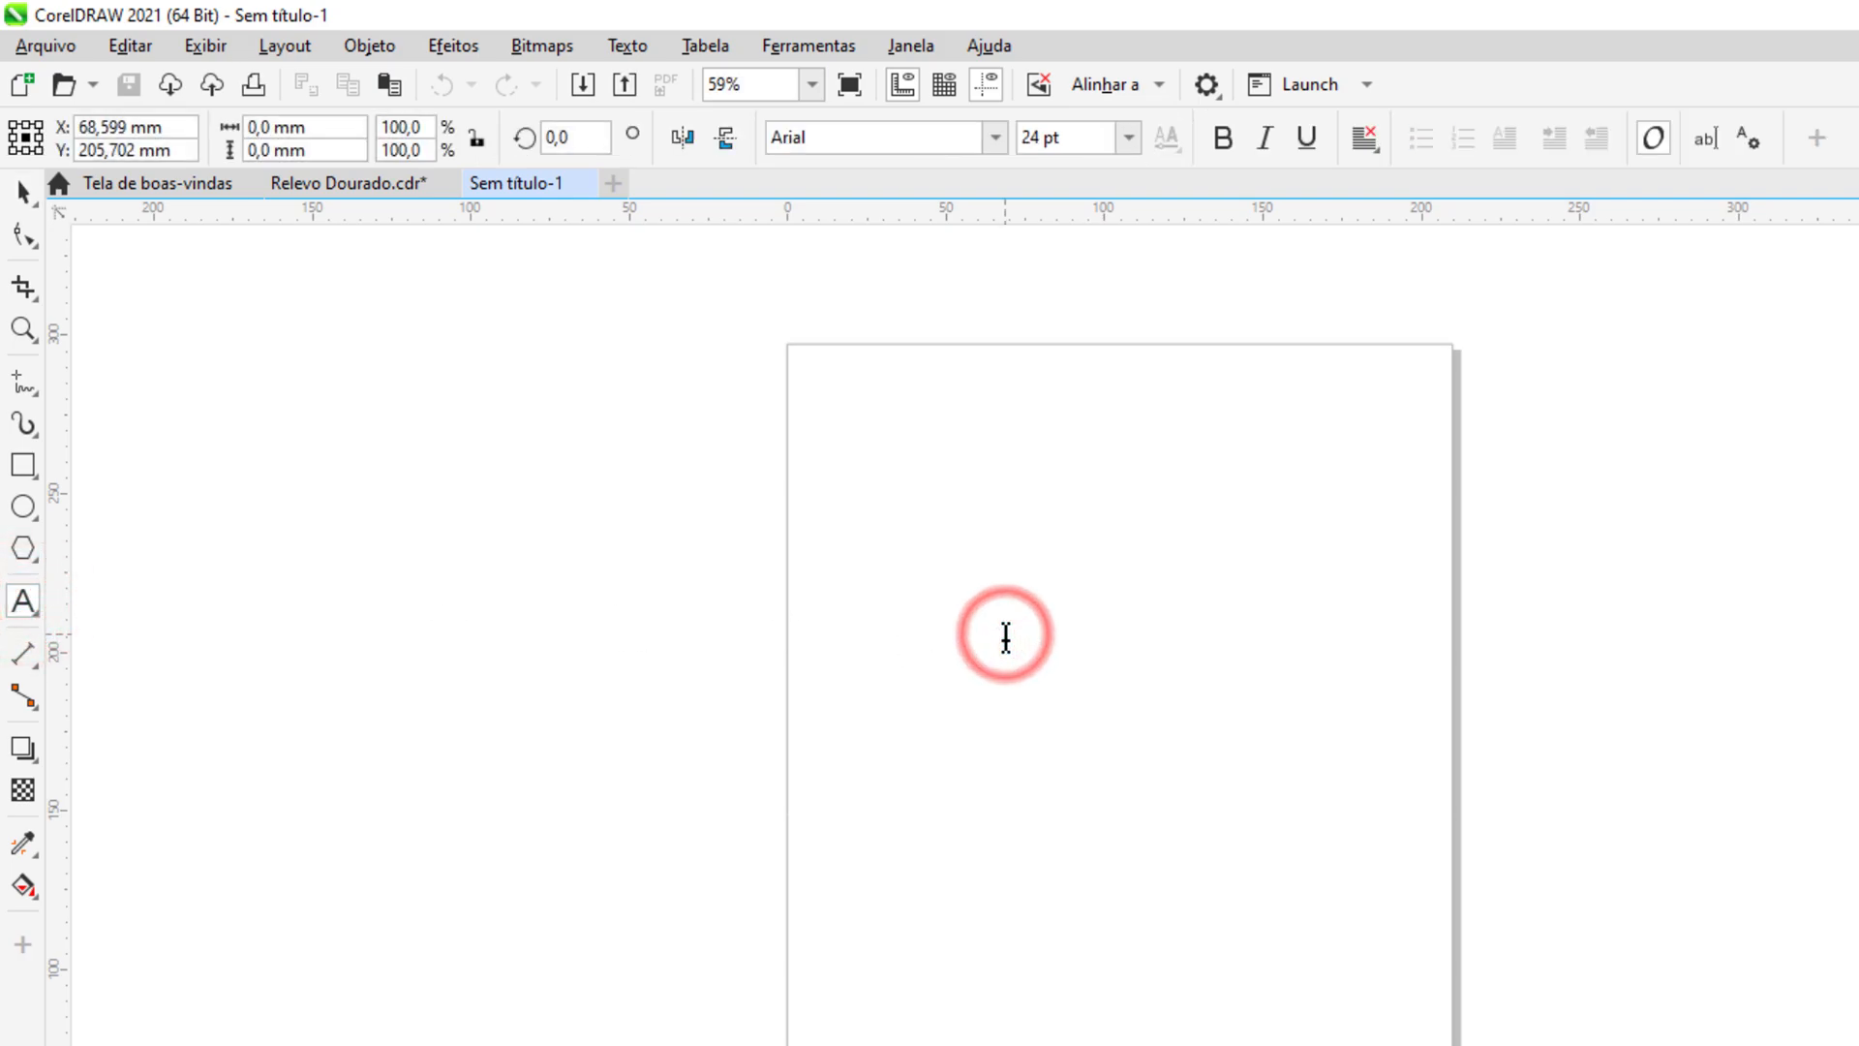
type("A")
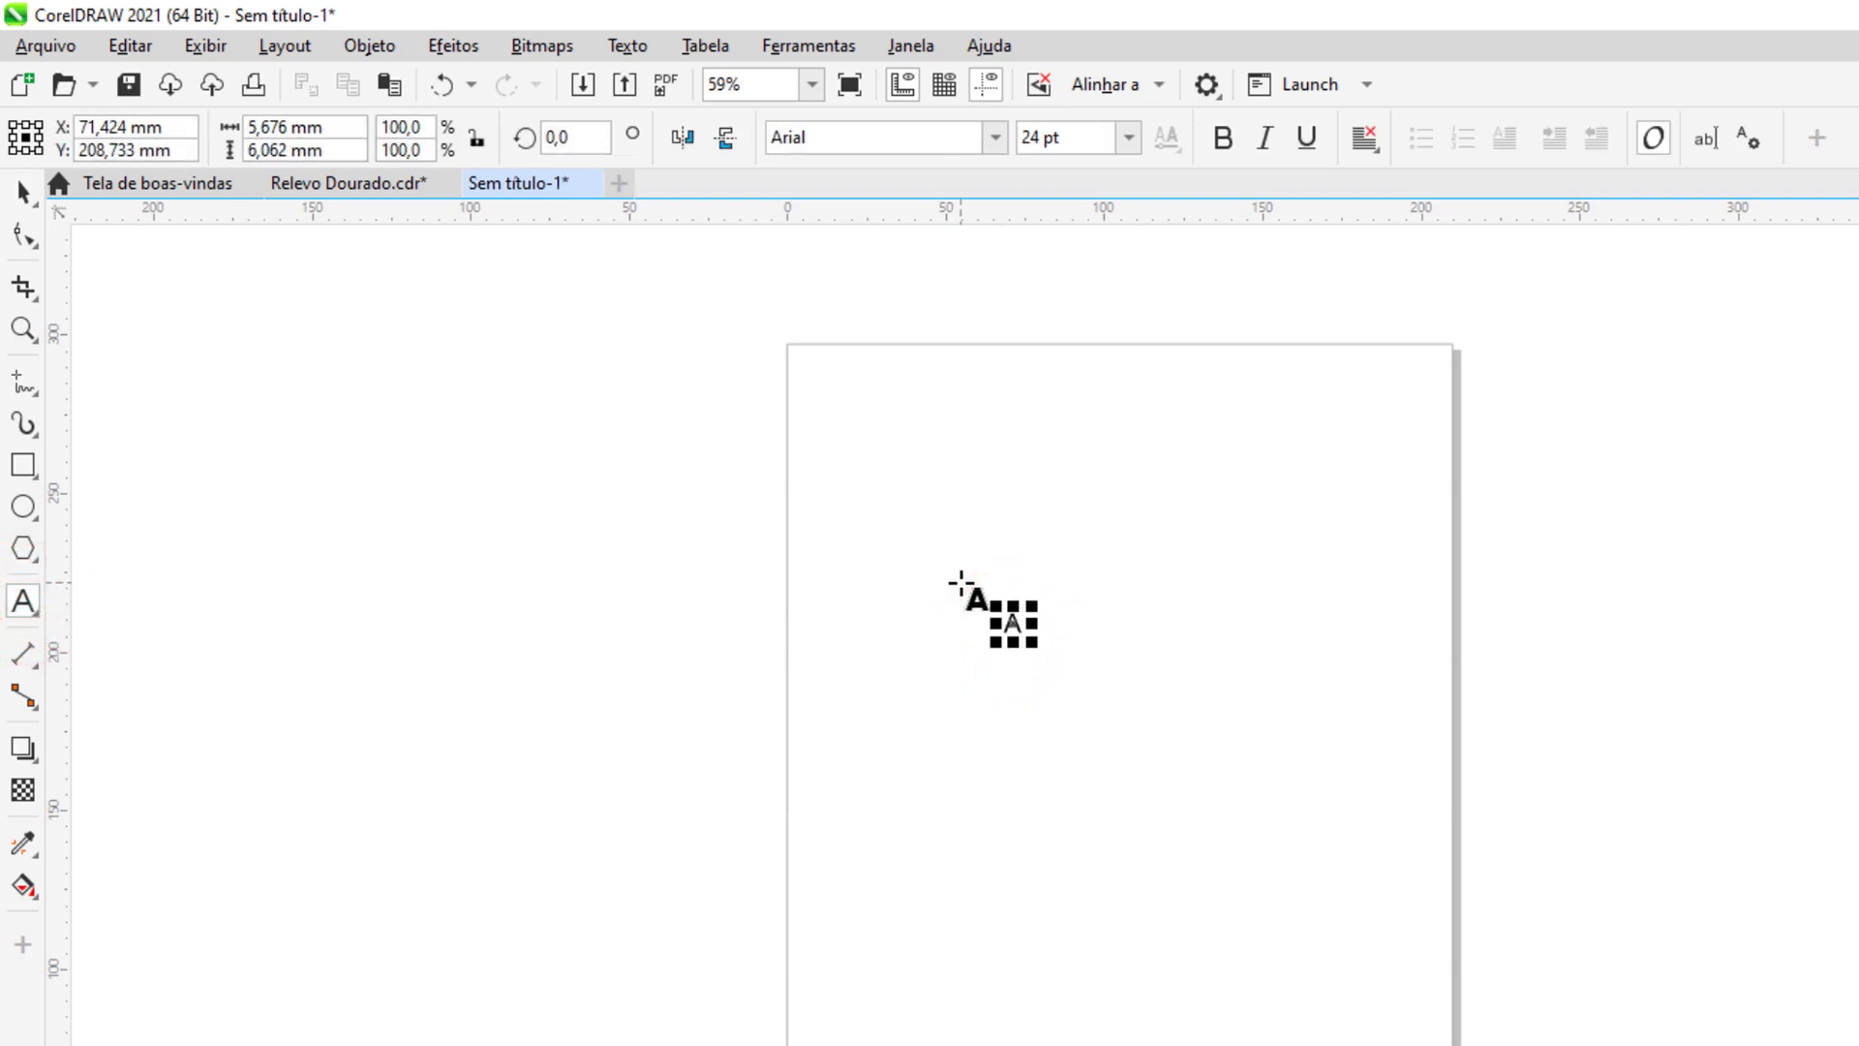
Step: Enlarge the letter A, set its font size to 500 pt and centre it on the page
left_click(21, 193)
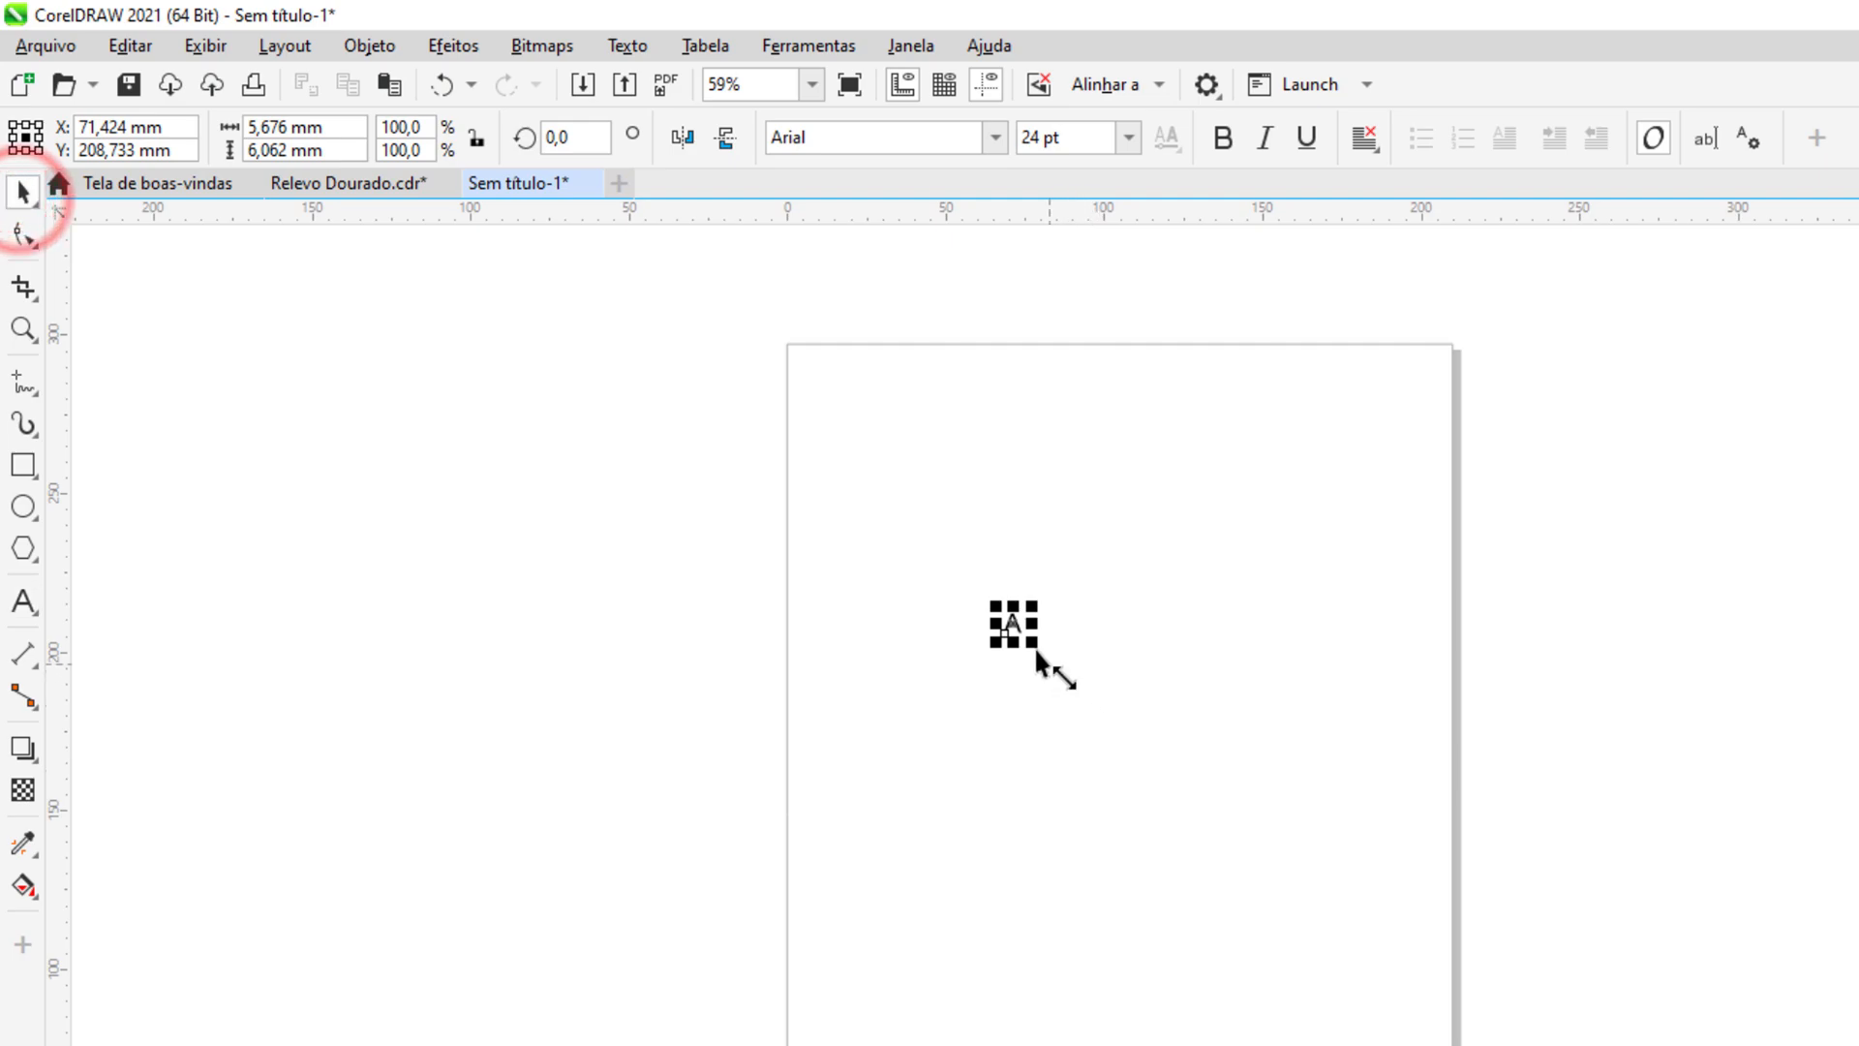
left_click_drag(1032, 643, 1405, 1042)
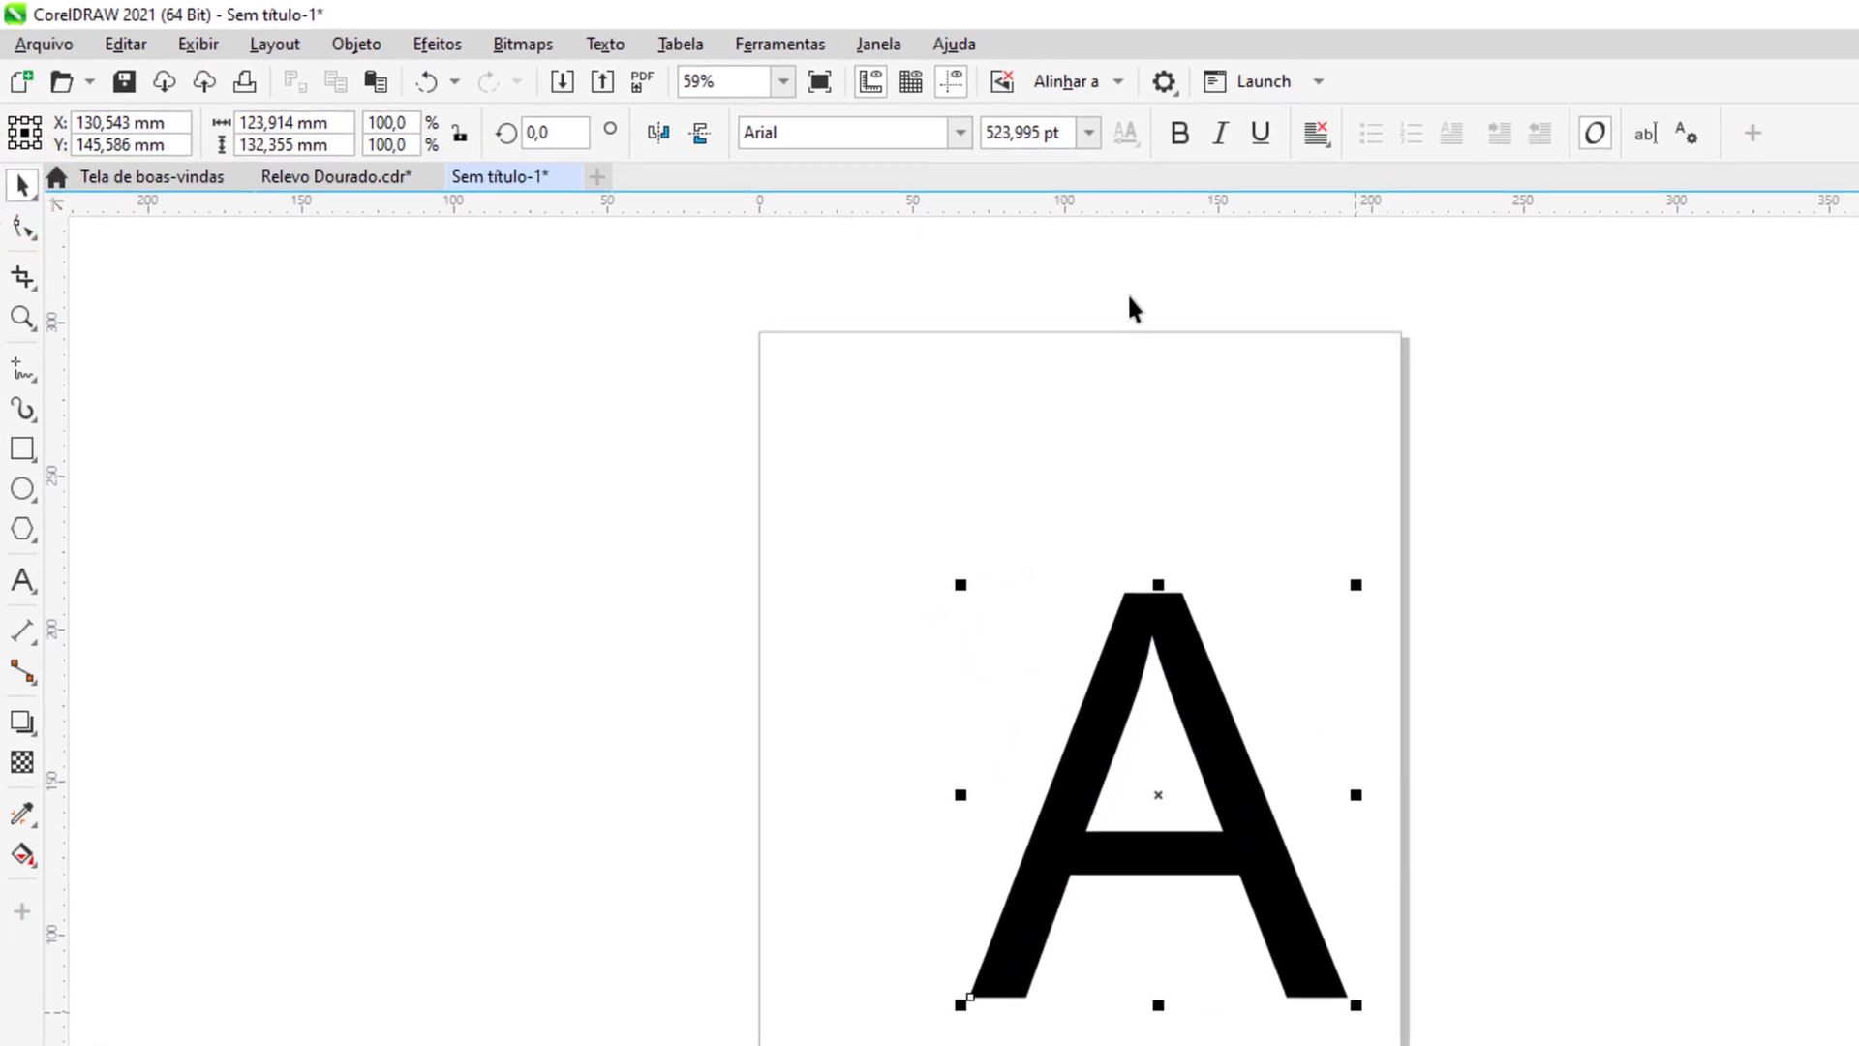
left_click(1093, 139)
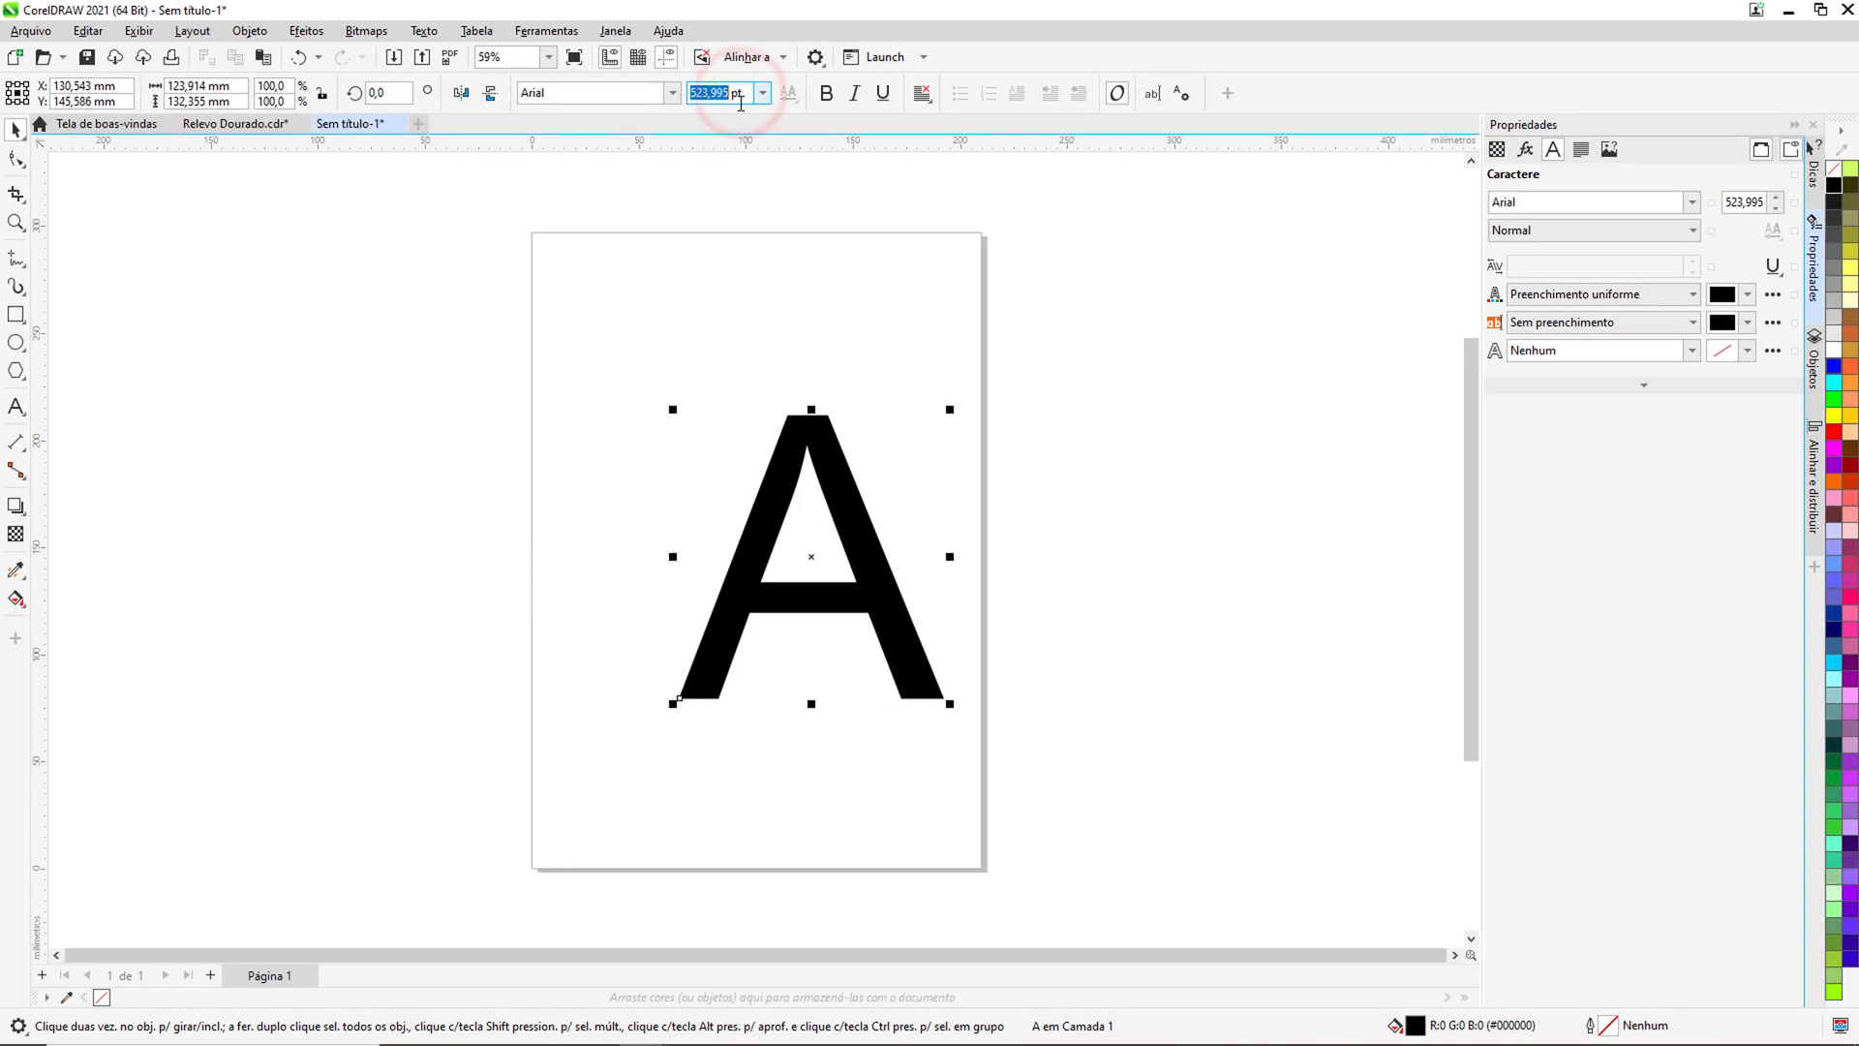
type("500")
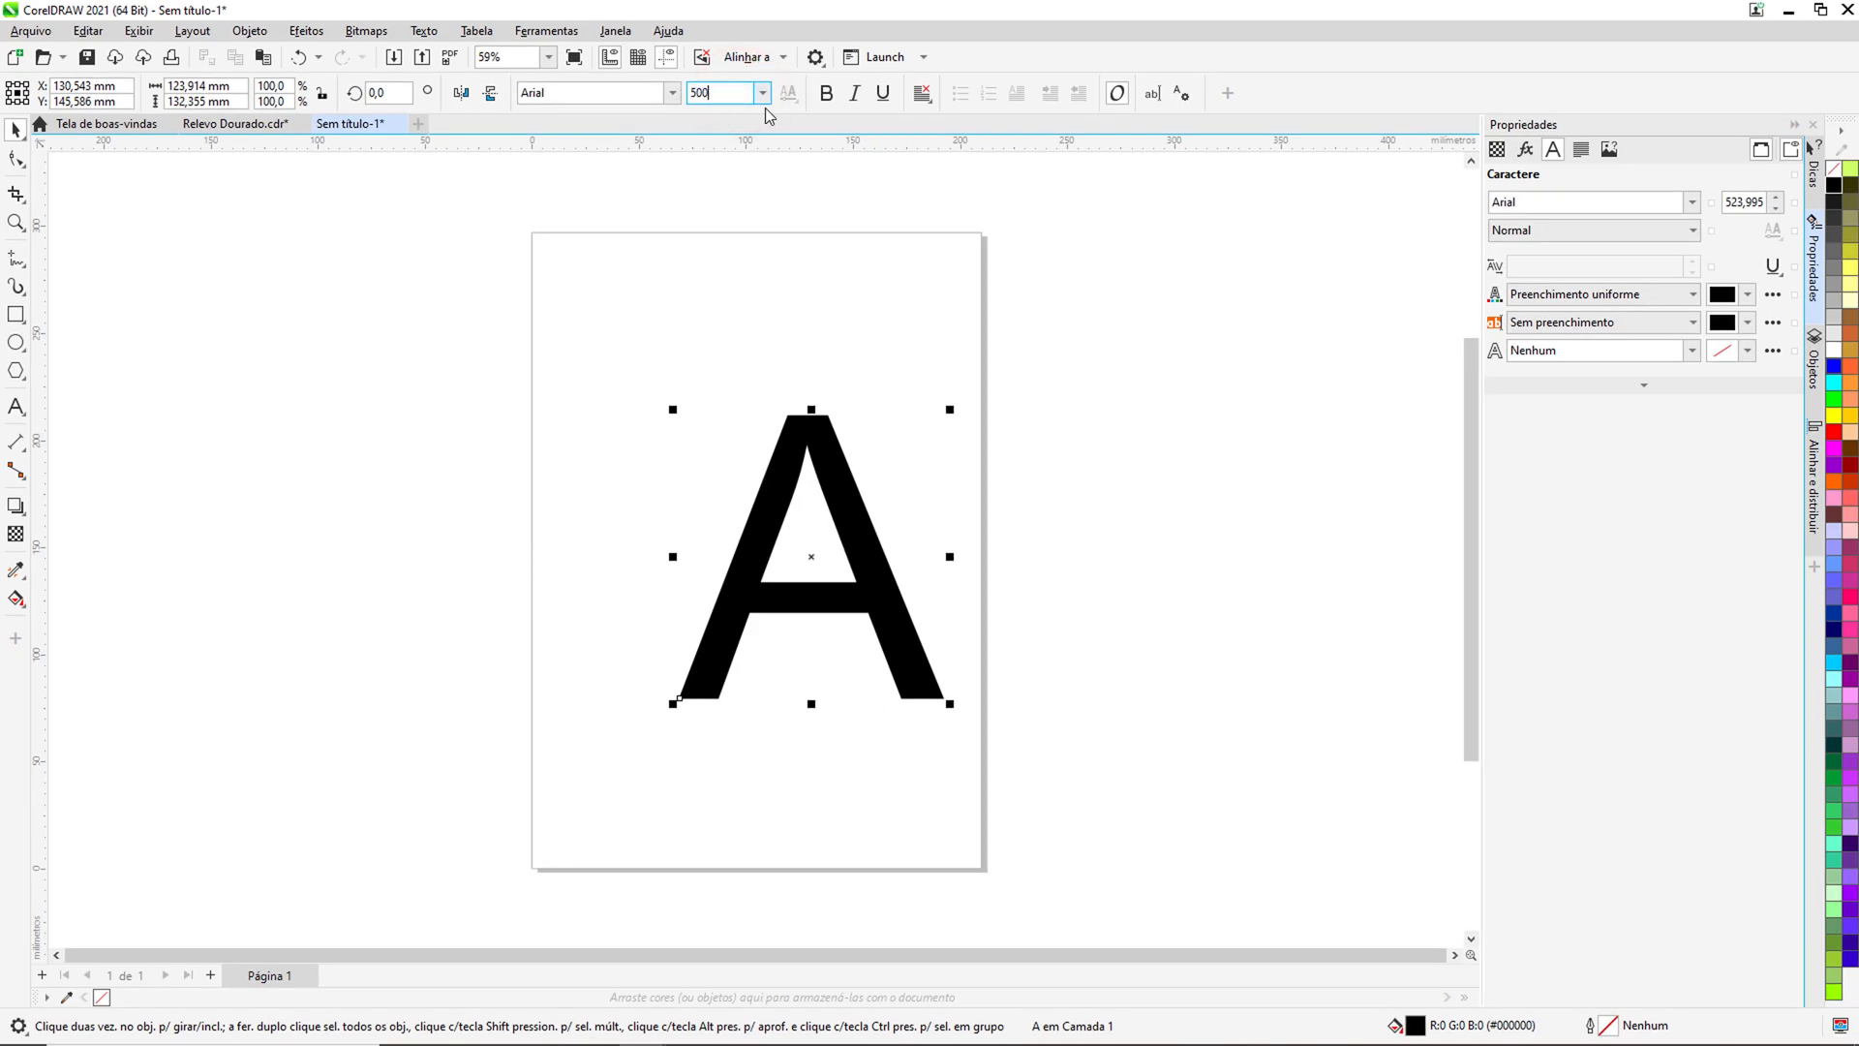
key("Return")
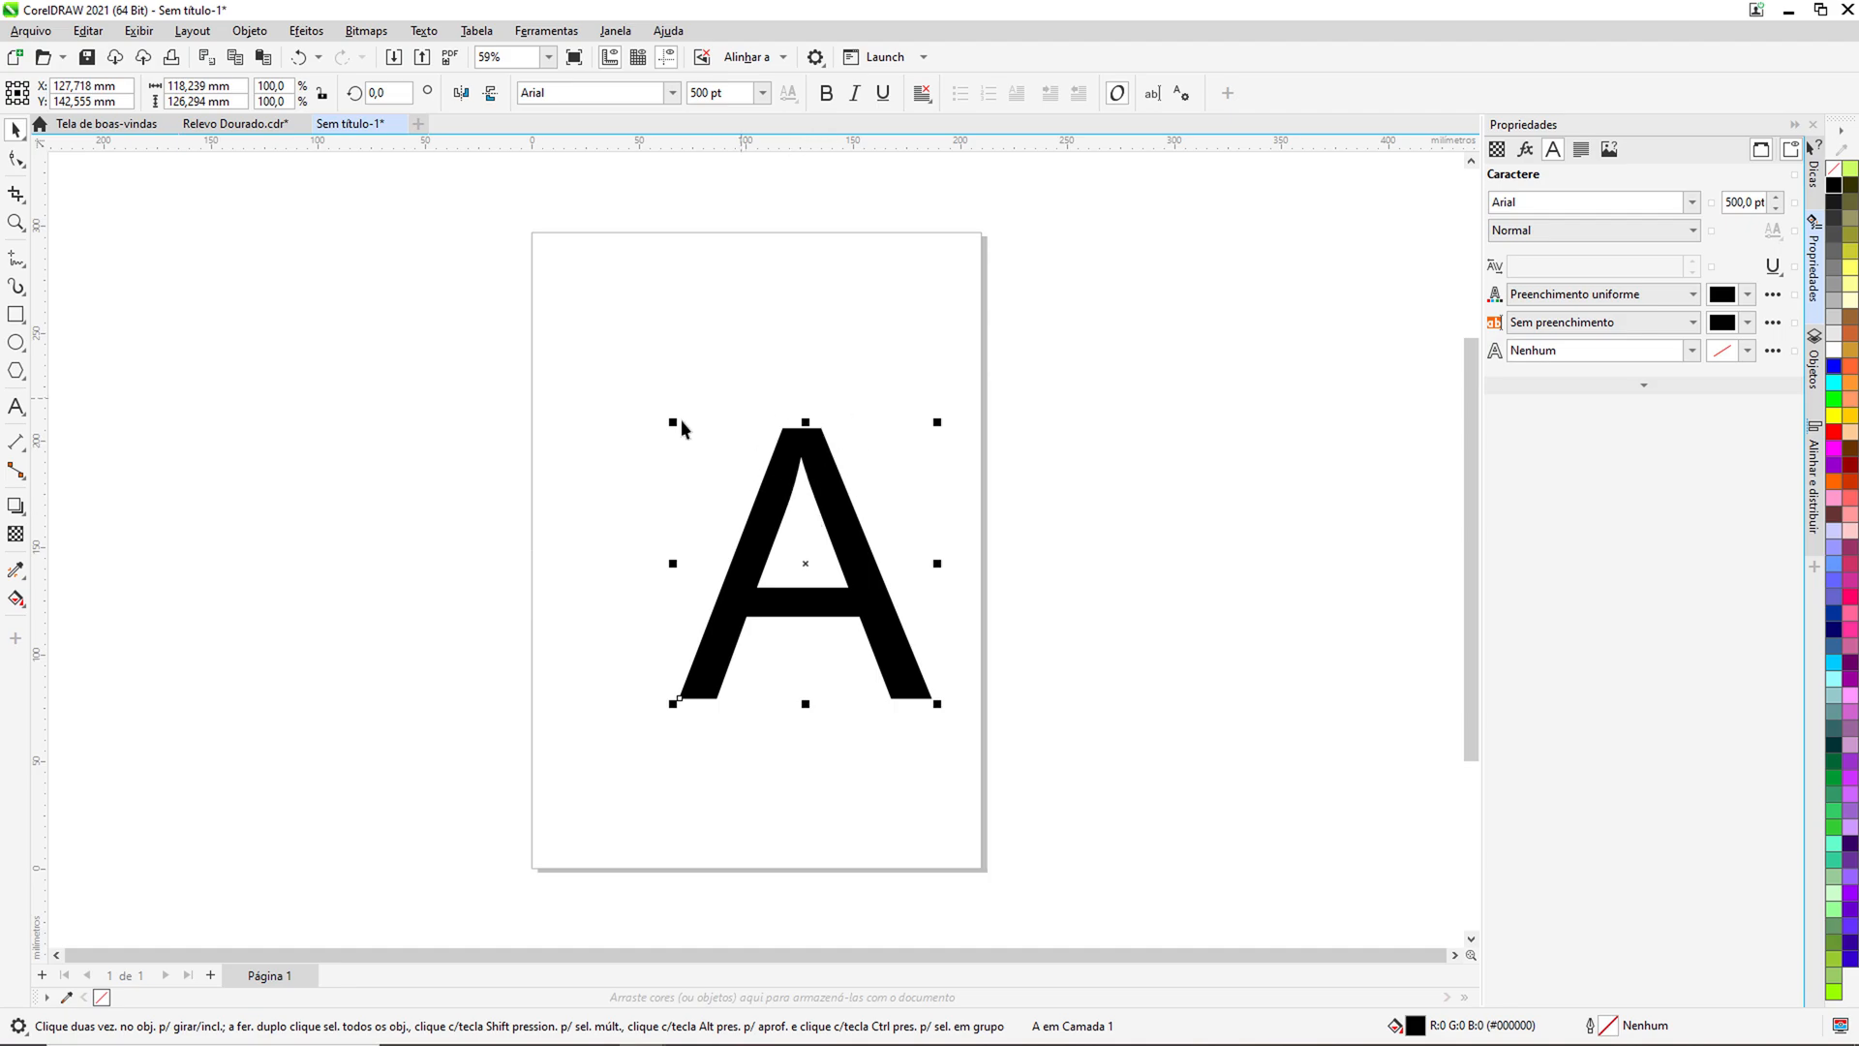
key("p")
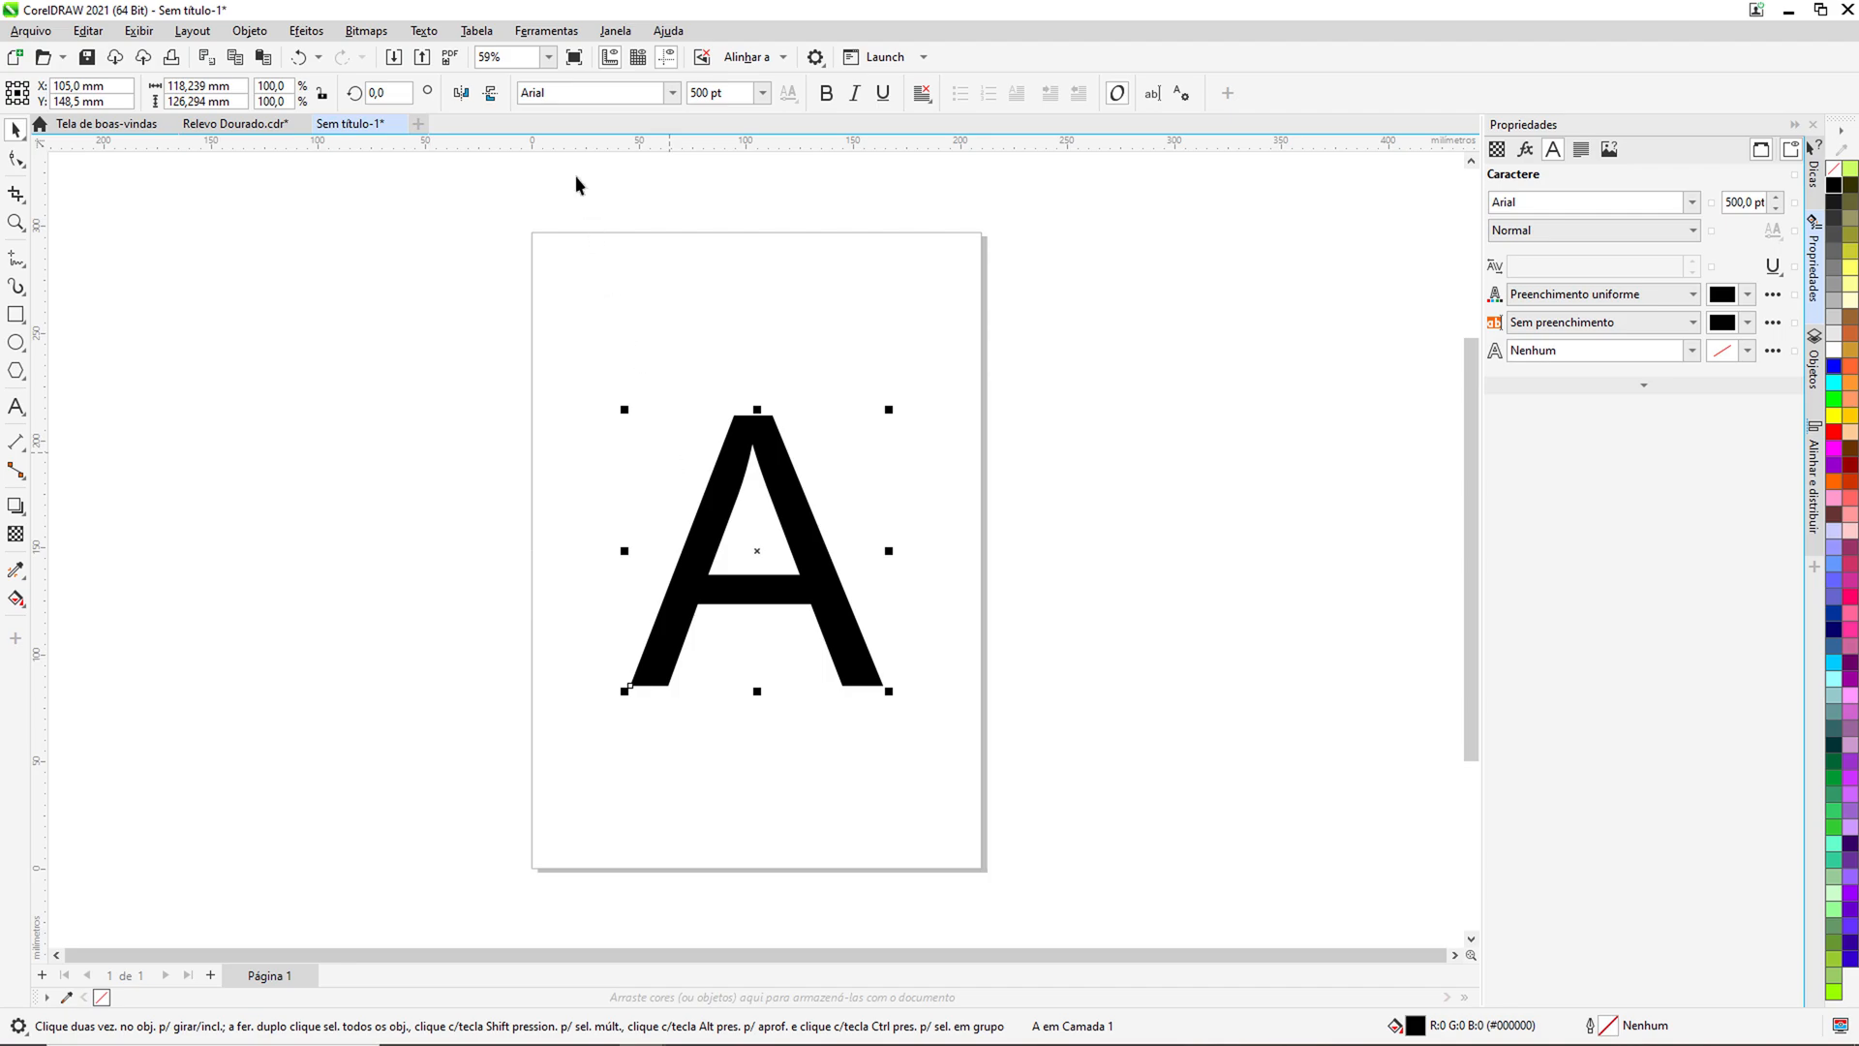
Step: Change the letter's font to Fredoka One and reselect the letter
left_click(571, 100)
type("Fredoka One")
key("Return")
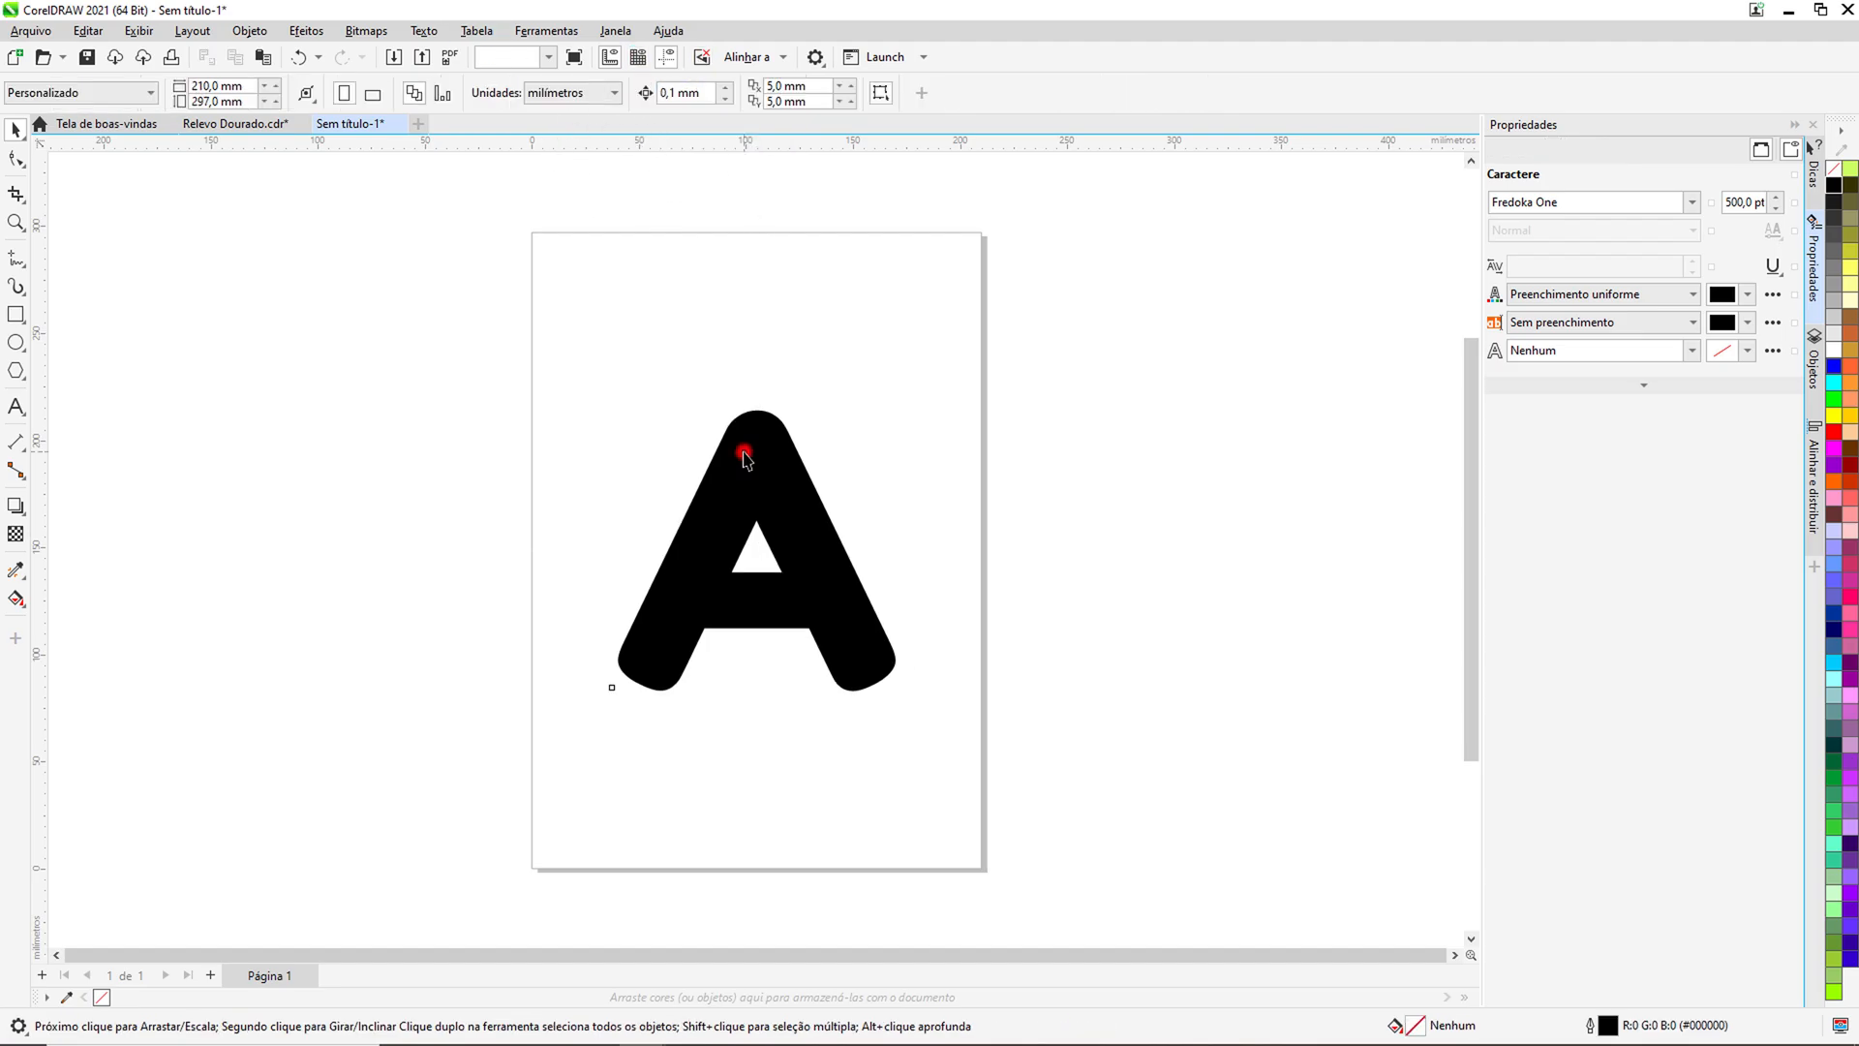
left_click(746, 455)
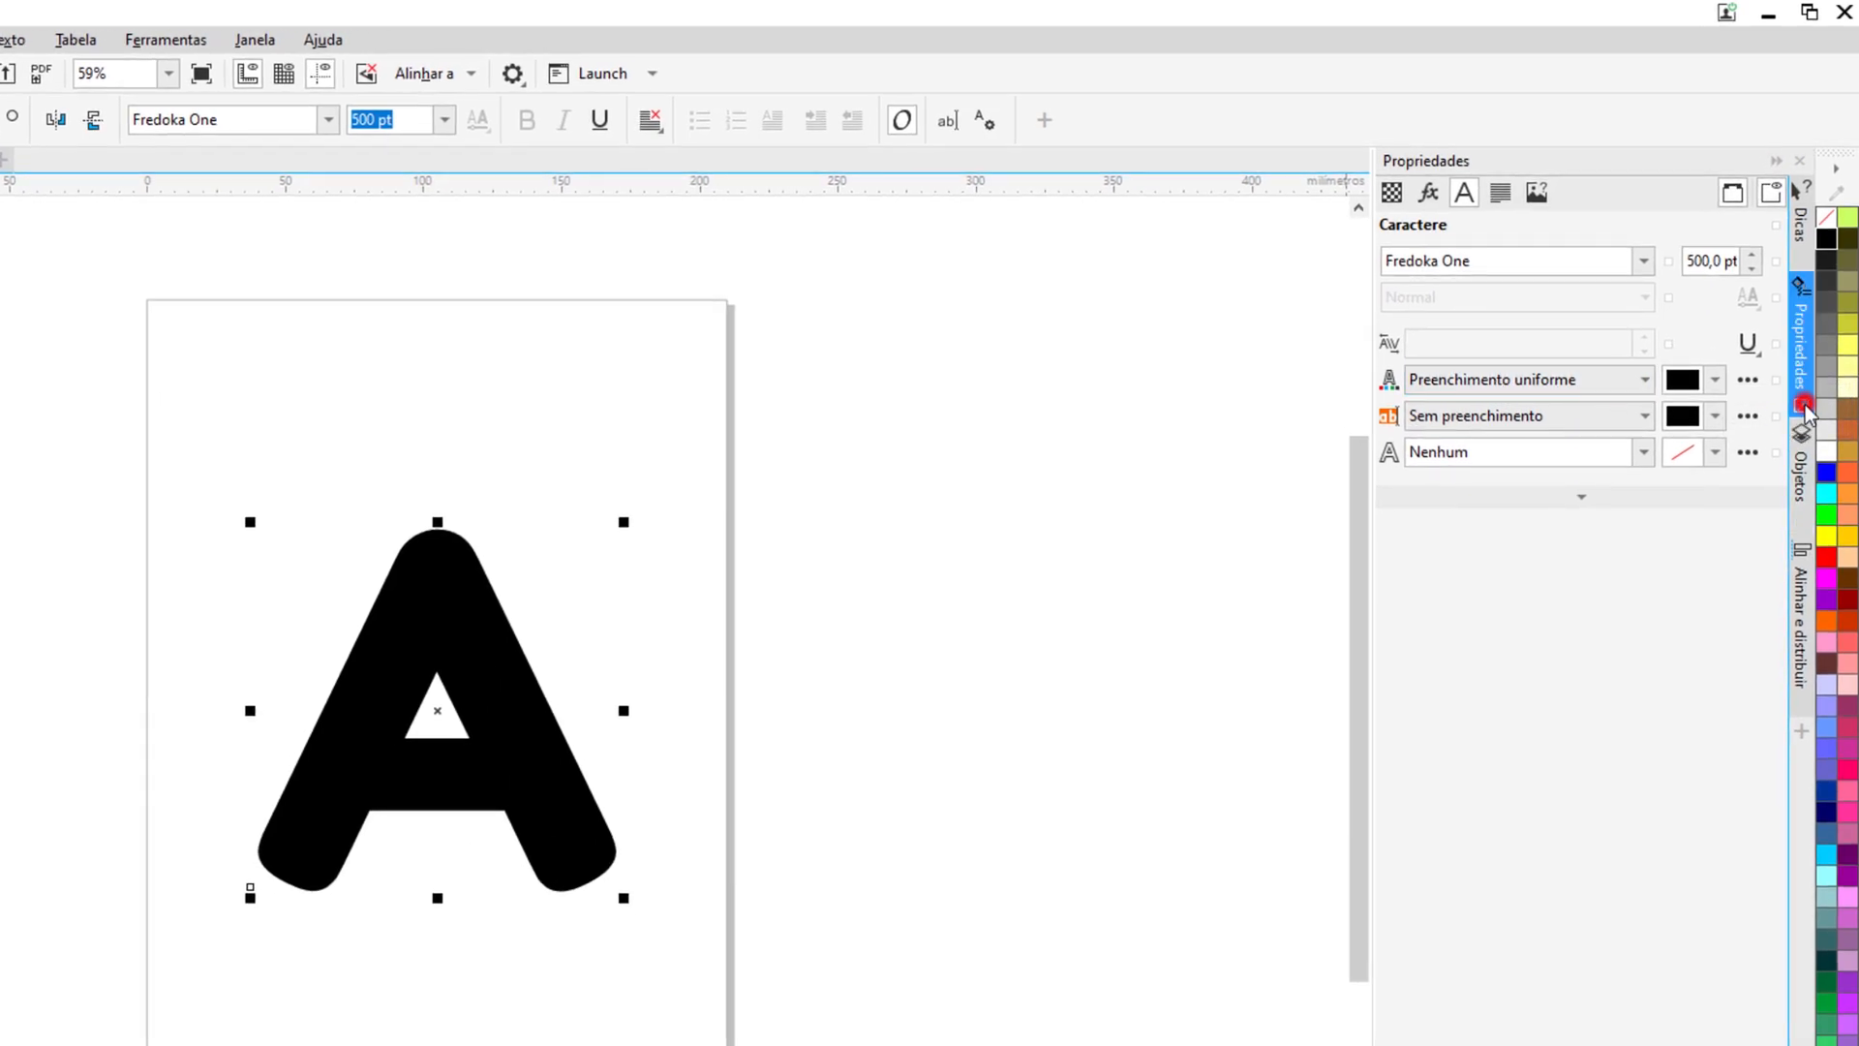
Step: Close the object properties display and reopen it for the letter A
left_click(1803, 412)
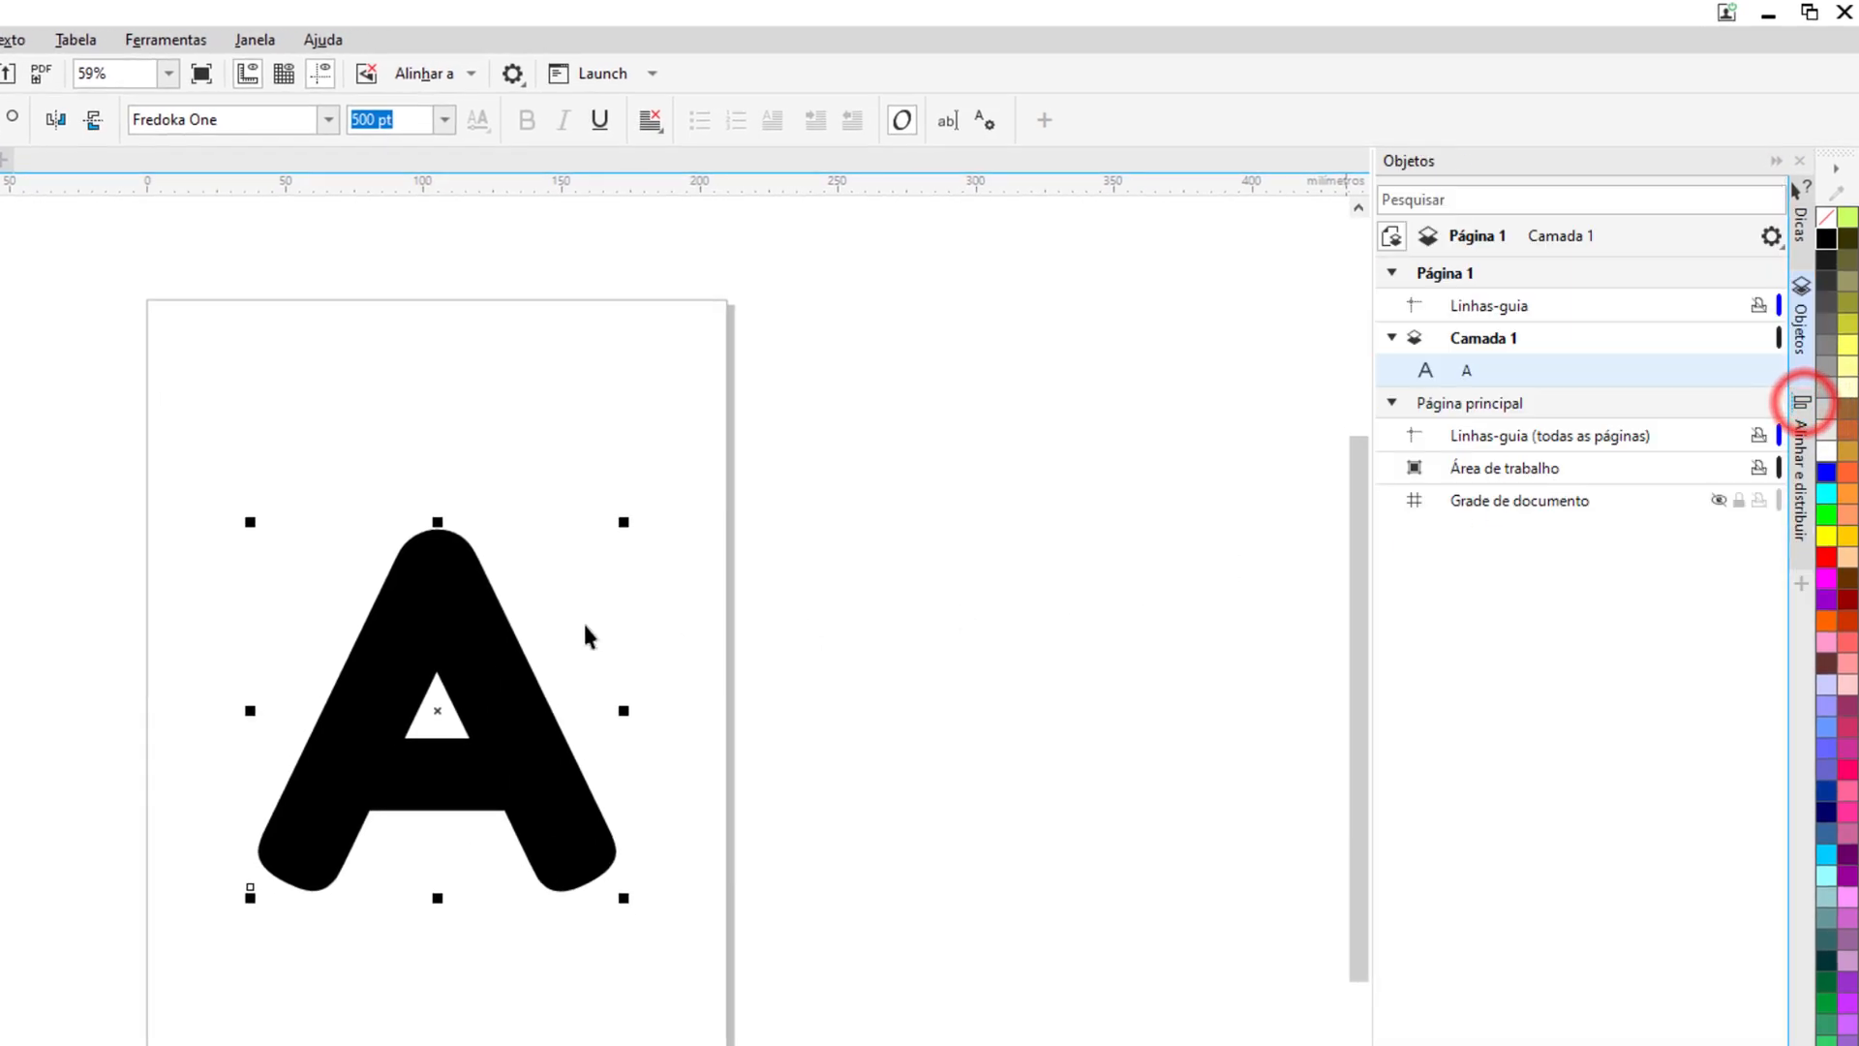
right_click(423, 570)
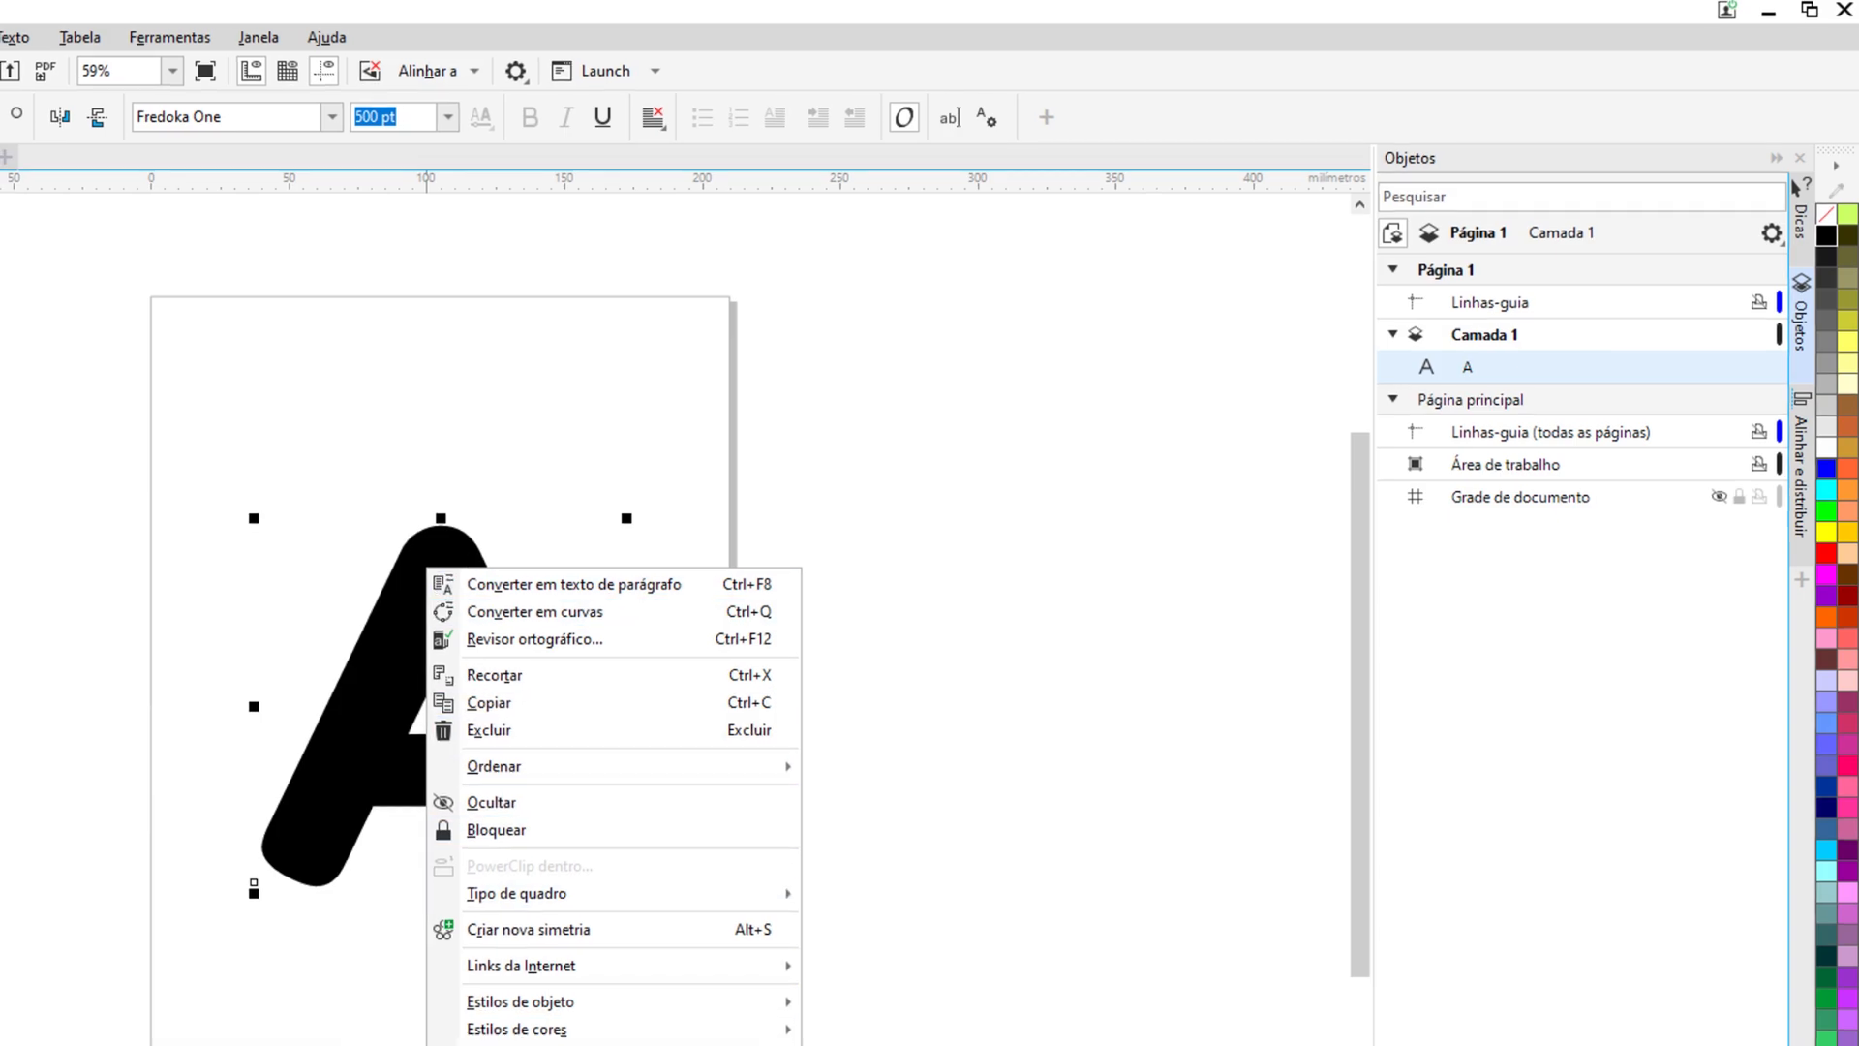
left_click(620, 943)
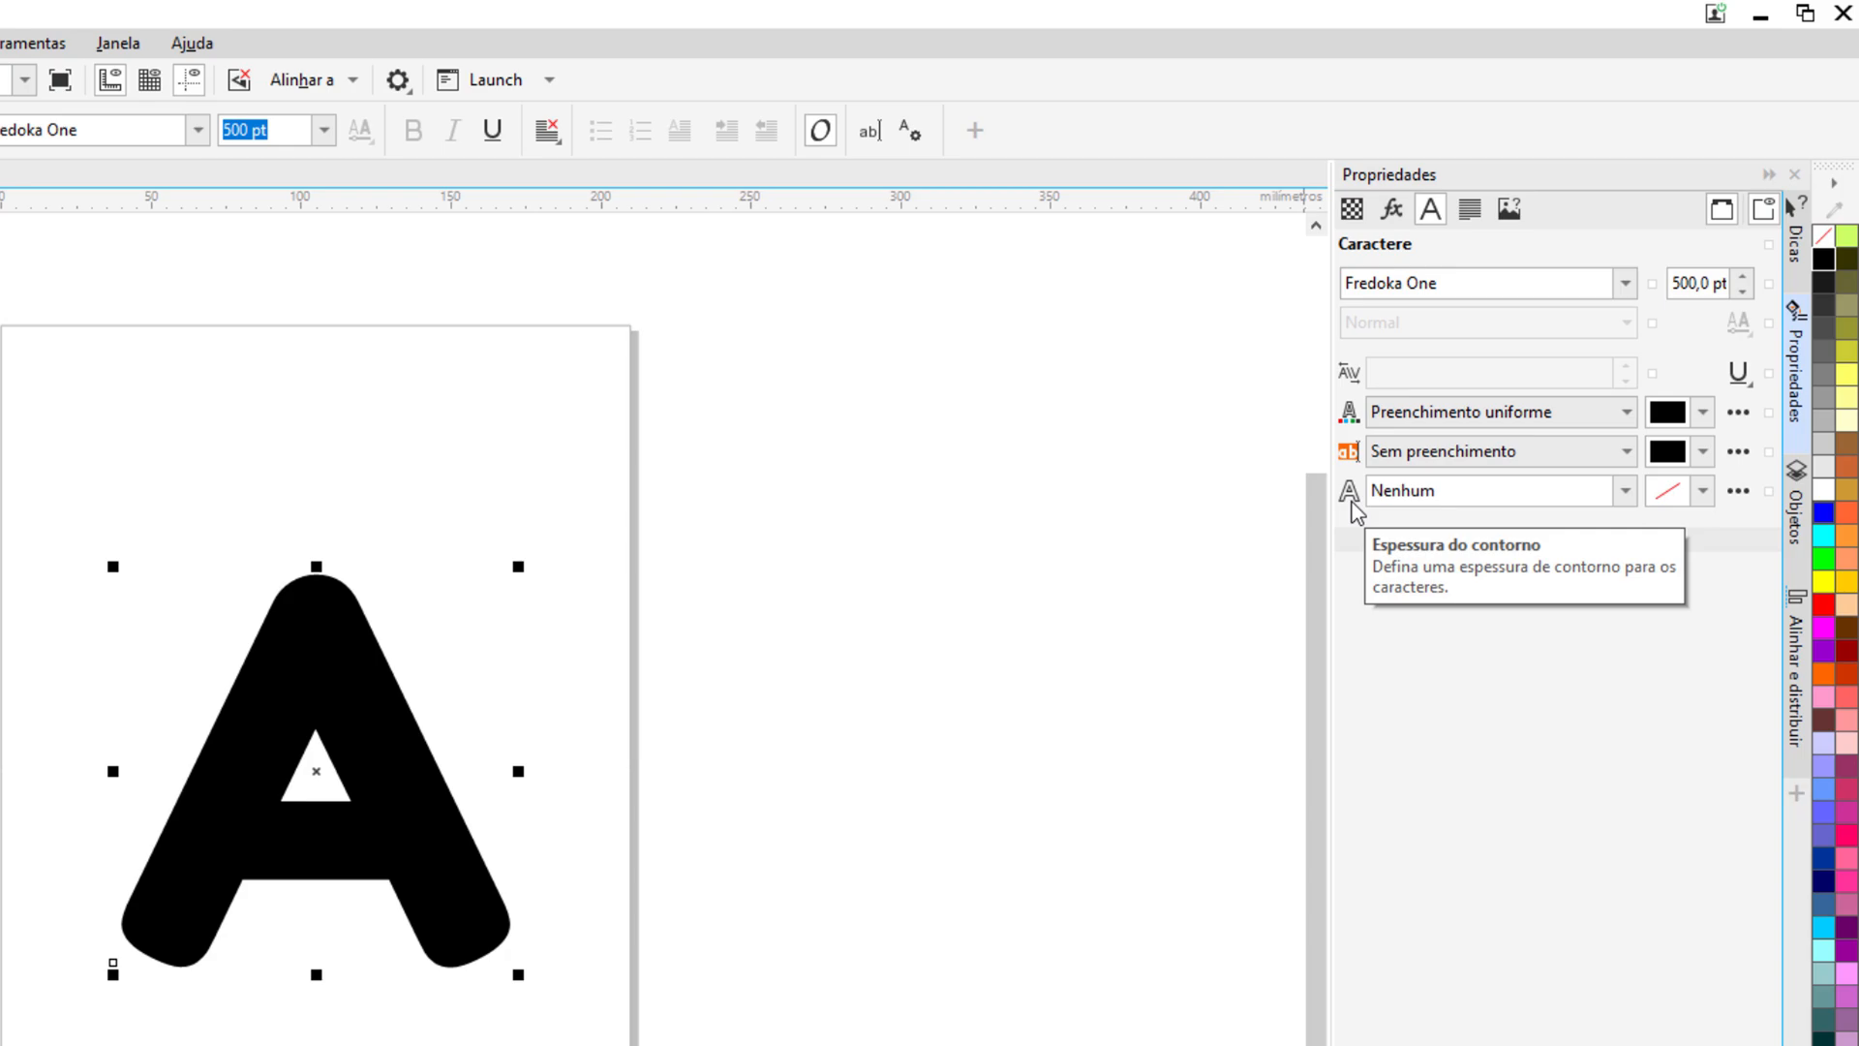
Step: Give the letter A a 2.5 mm outline in 30% black (#B3B3B3)
left_click(1624, 489)
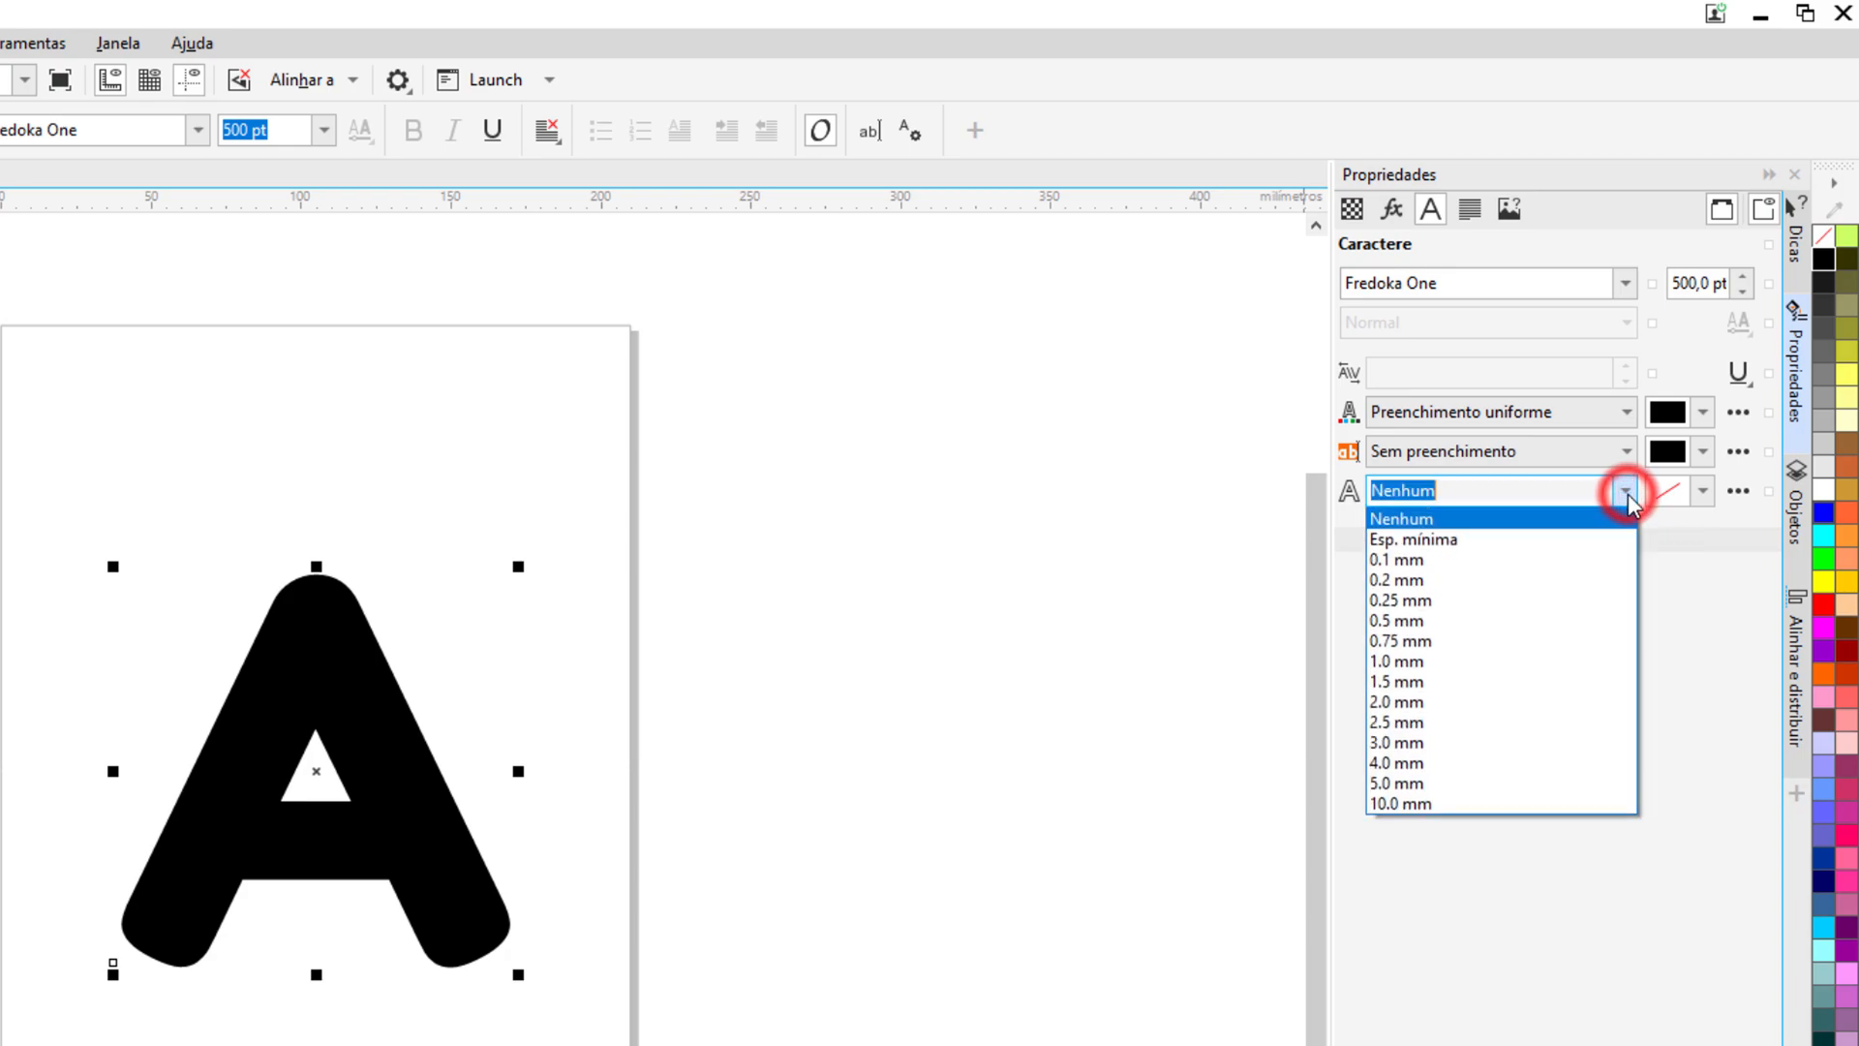
left_click(1429, 726)
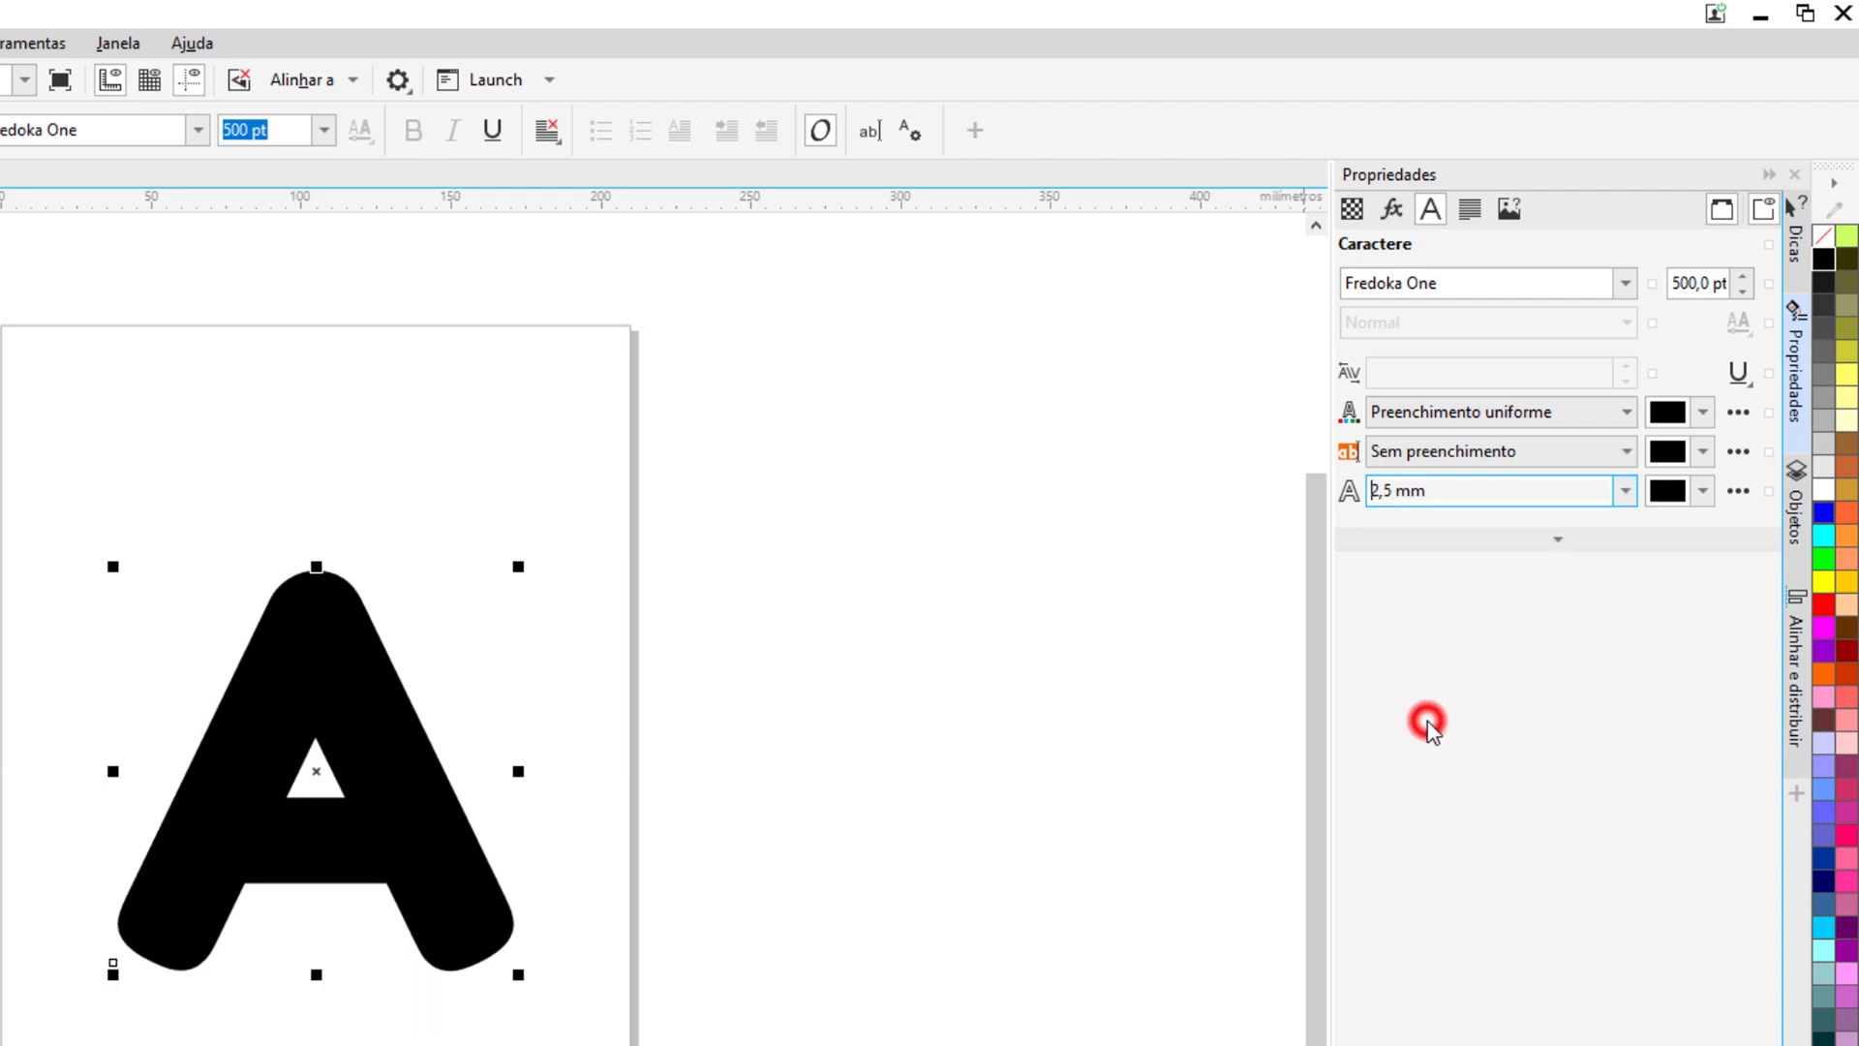
left_click(1702, 490)
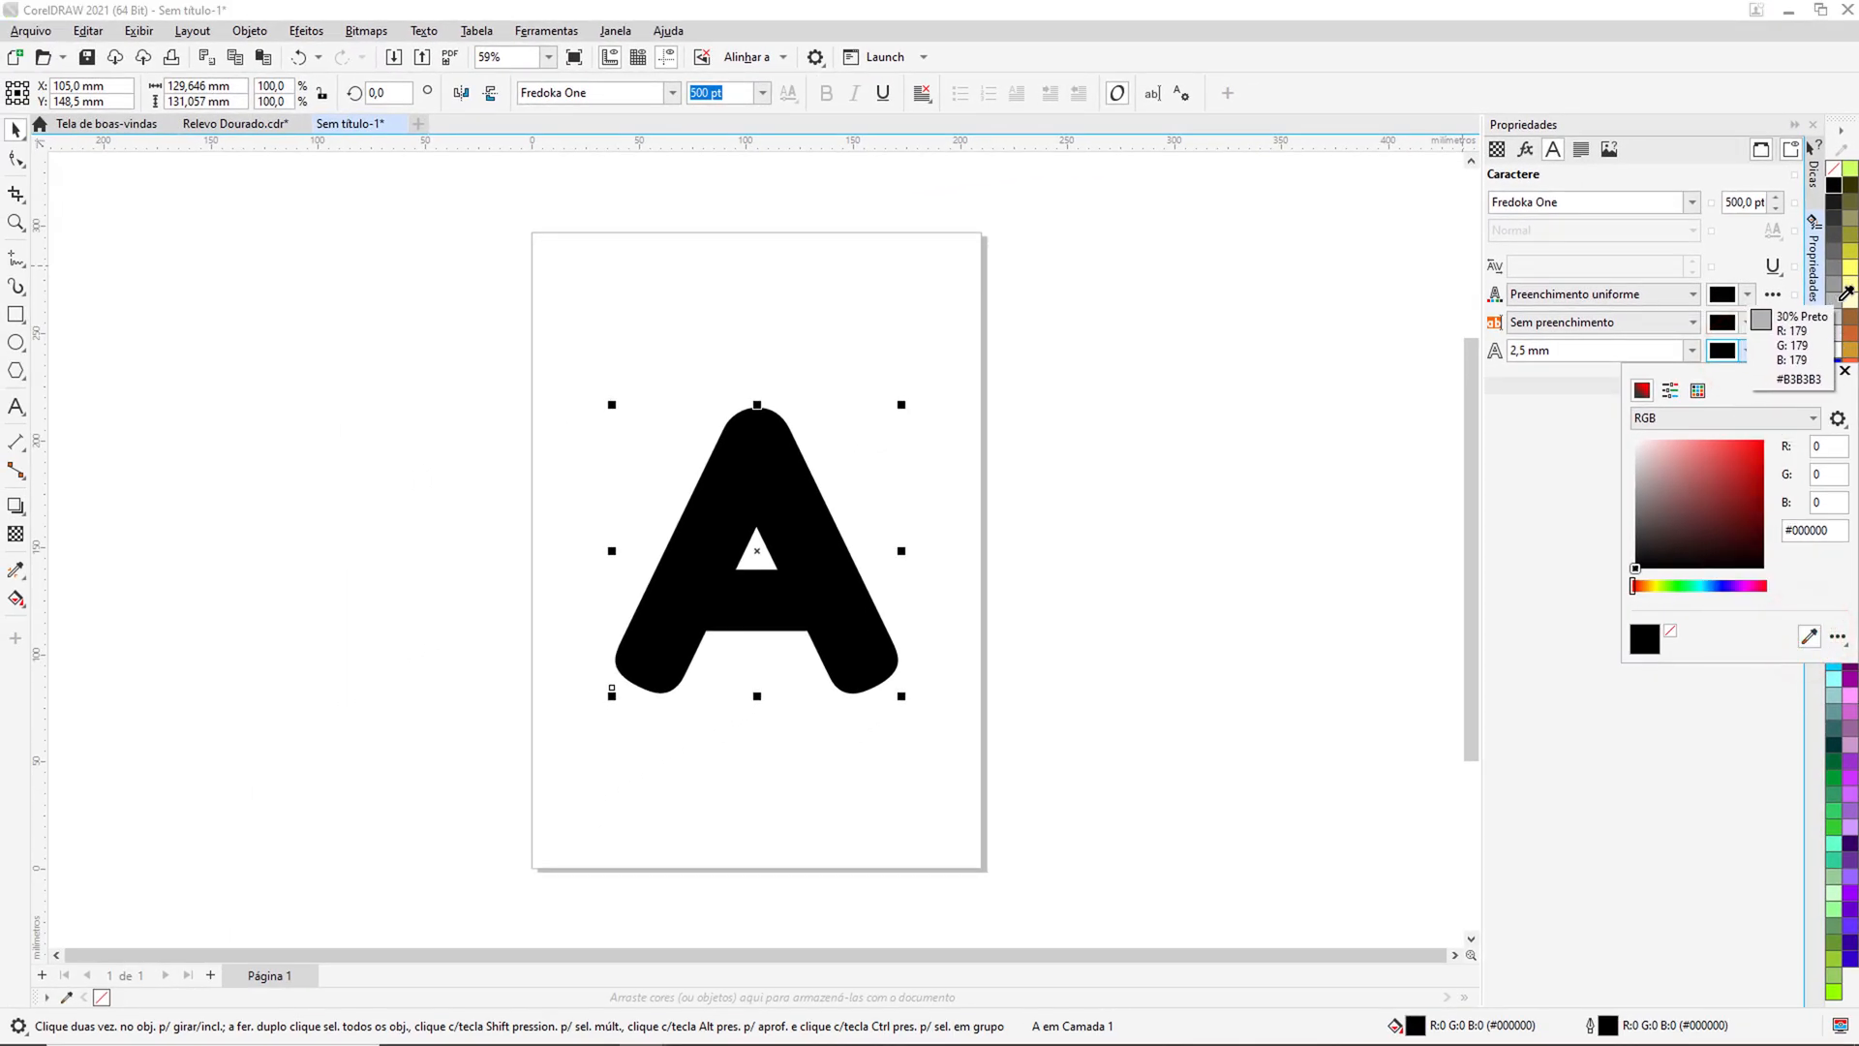
left_click(1843, 297)
left_click(1007, 463)
Step: Convert the outlined letter A from text to curves
key("z")
left_click_drag(556, 384, 961, 716)
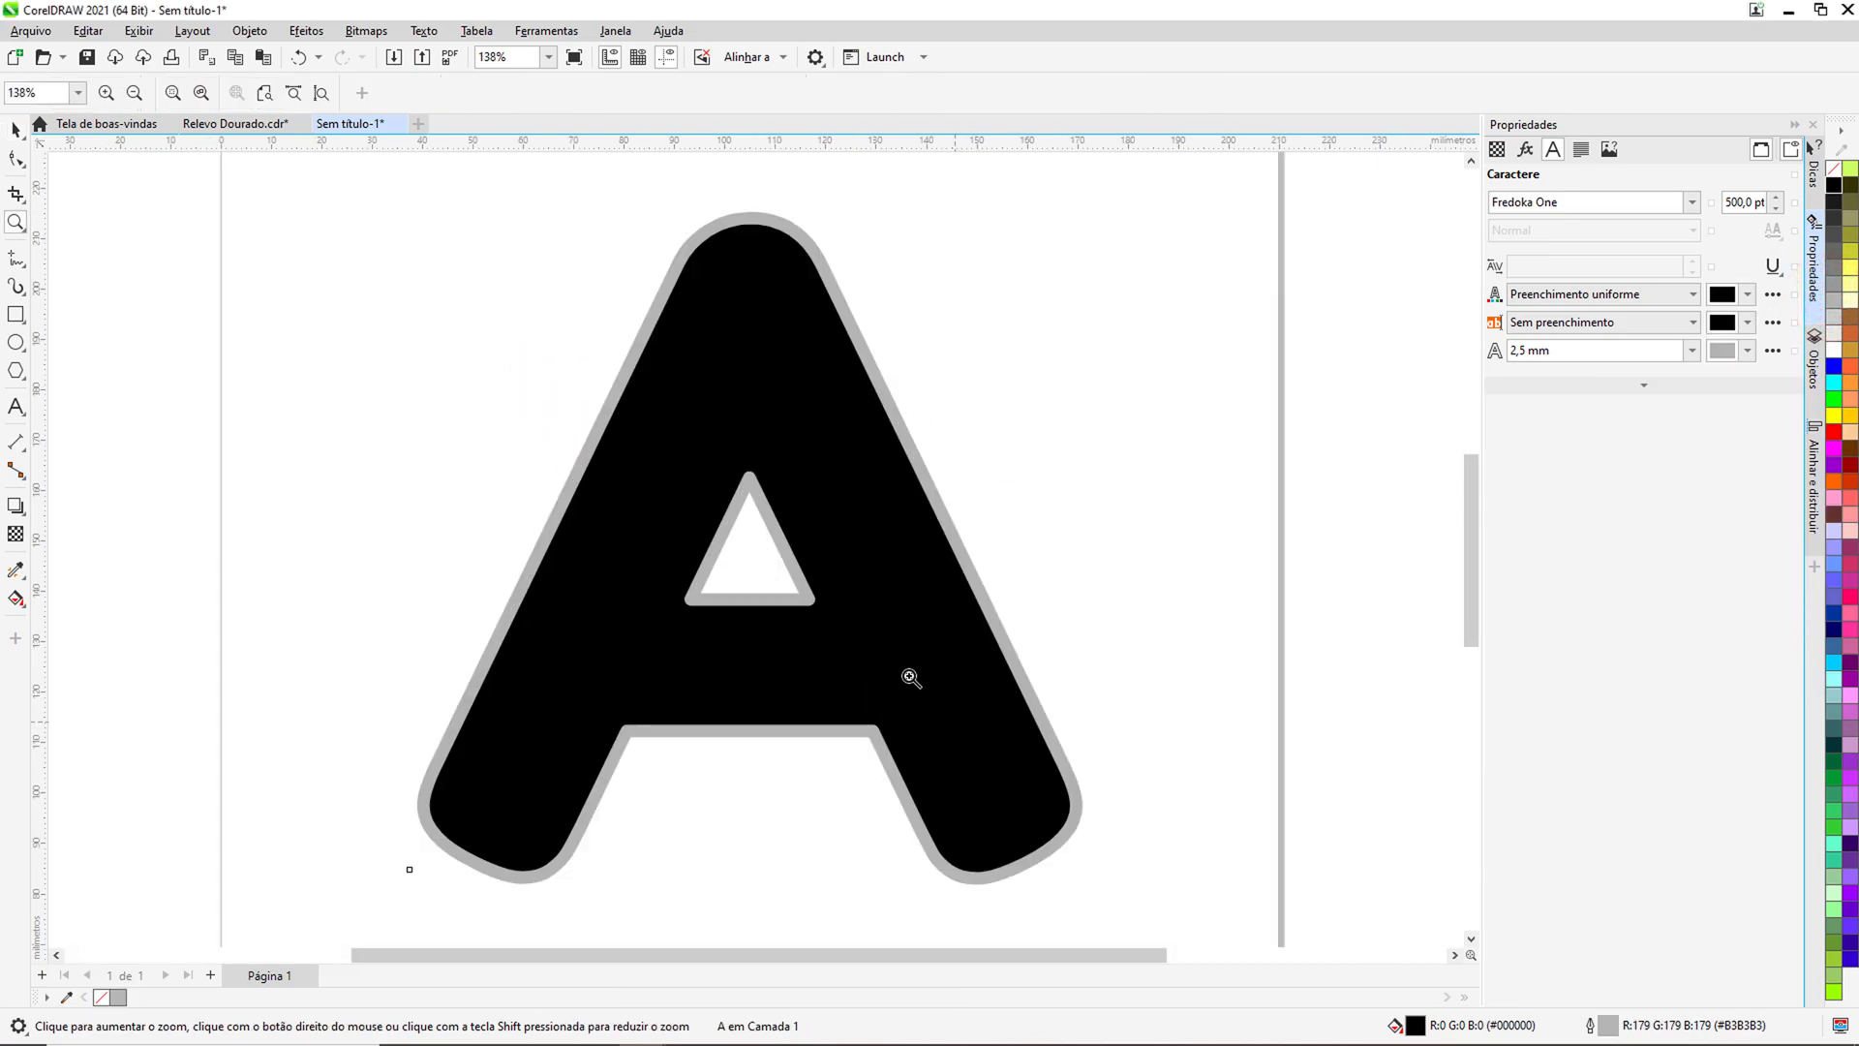
left_click(15, 129)
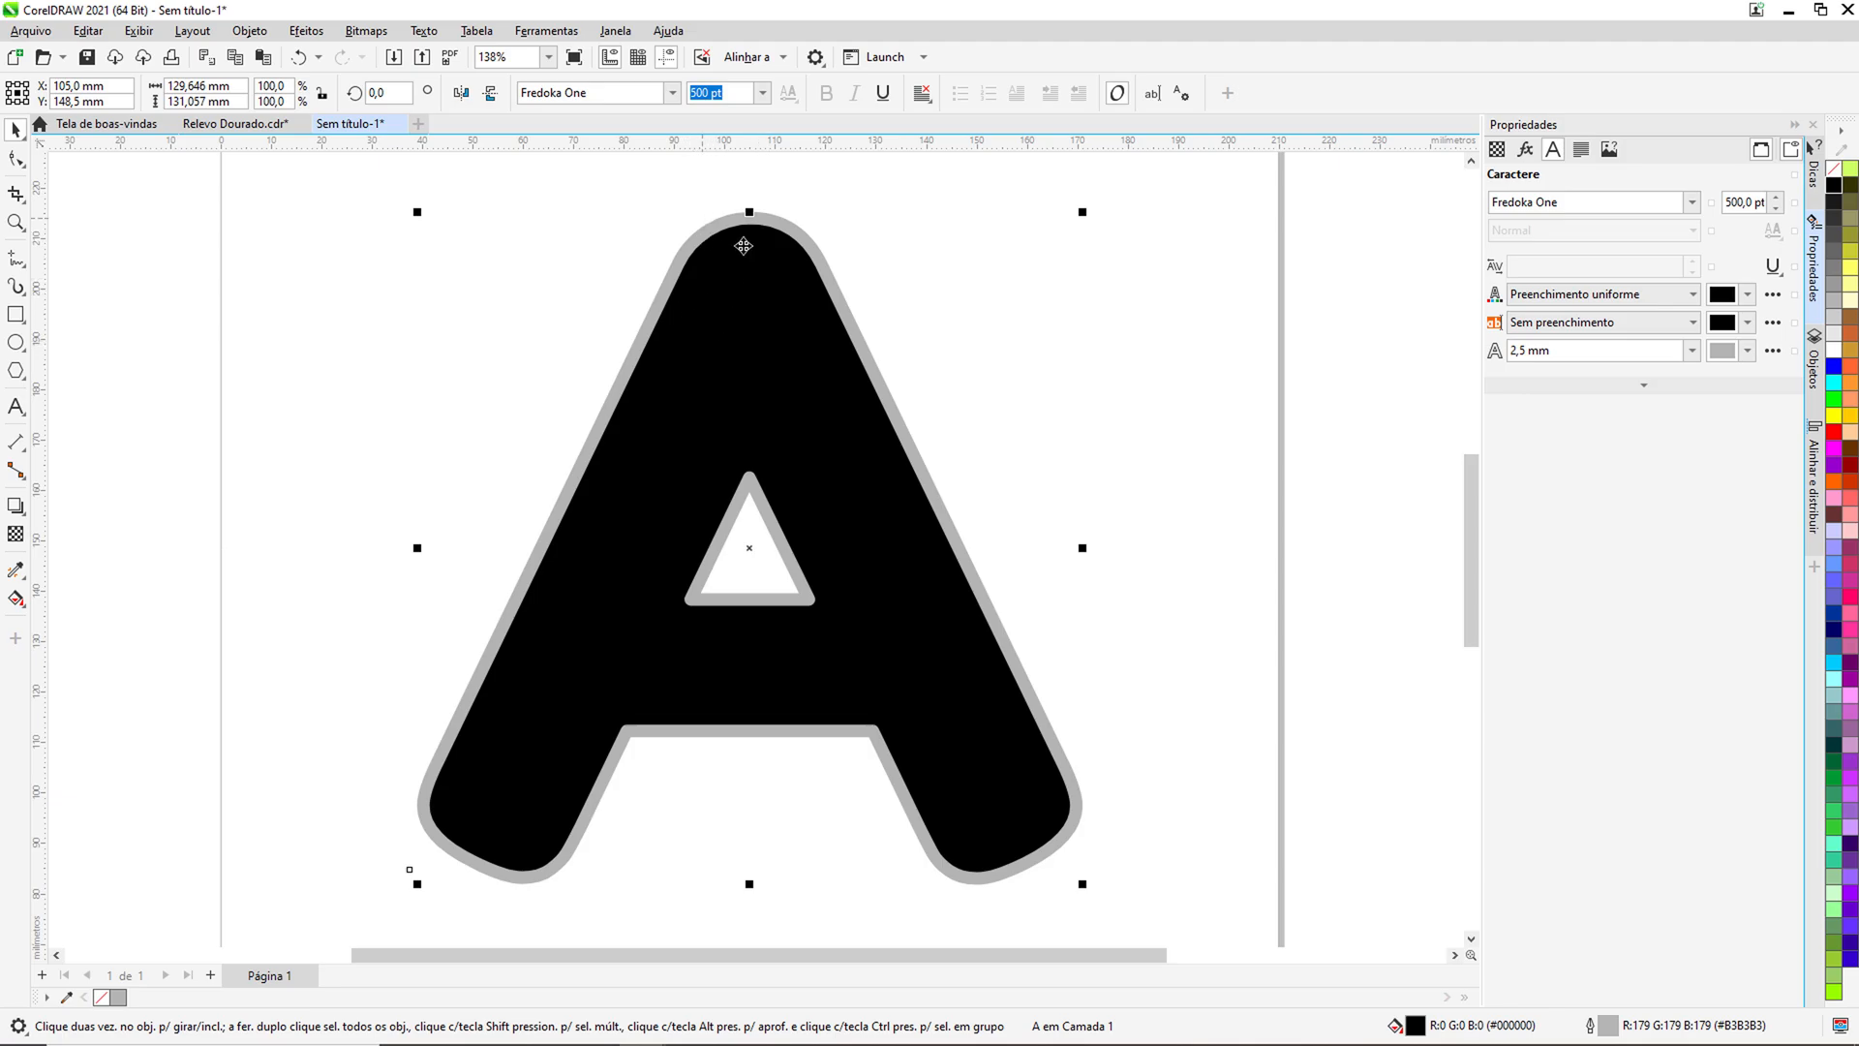
left_click(242, 37)
mouse_move(275, 124)
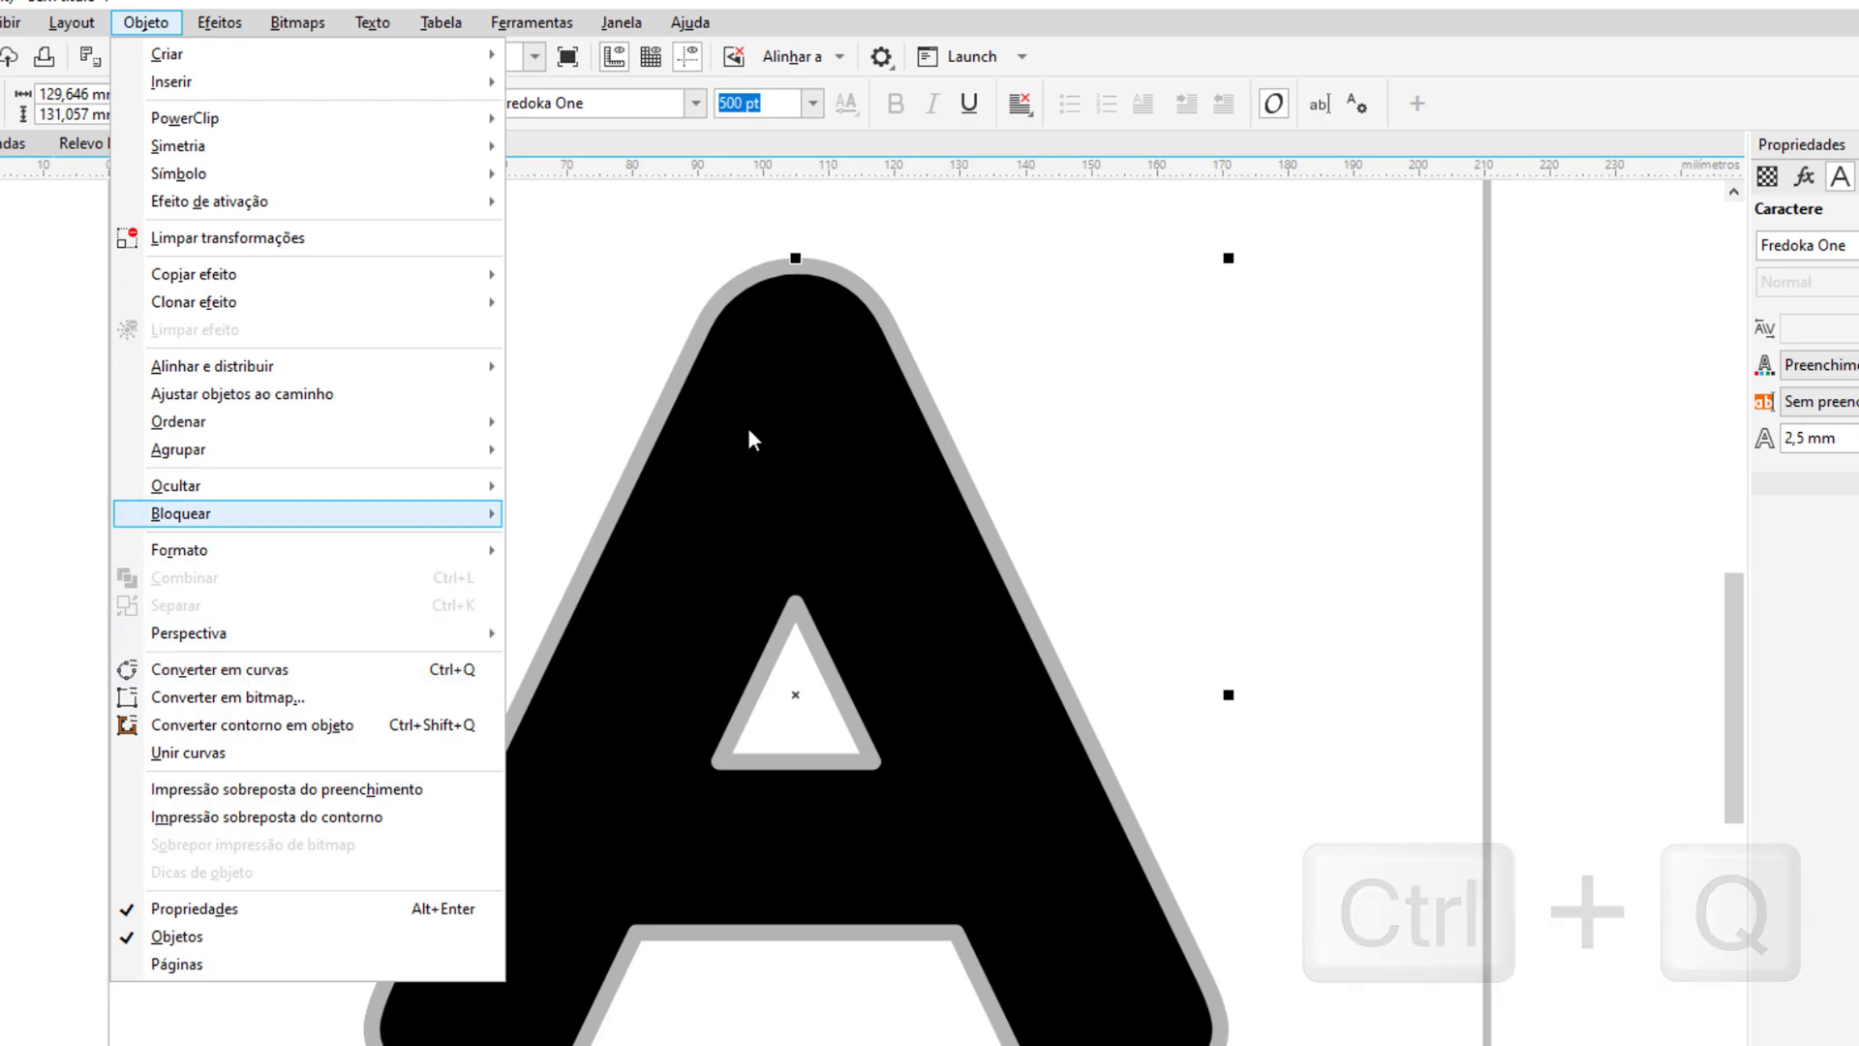
left_click(1224, 390)
left_click(760, 353)
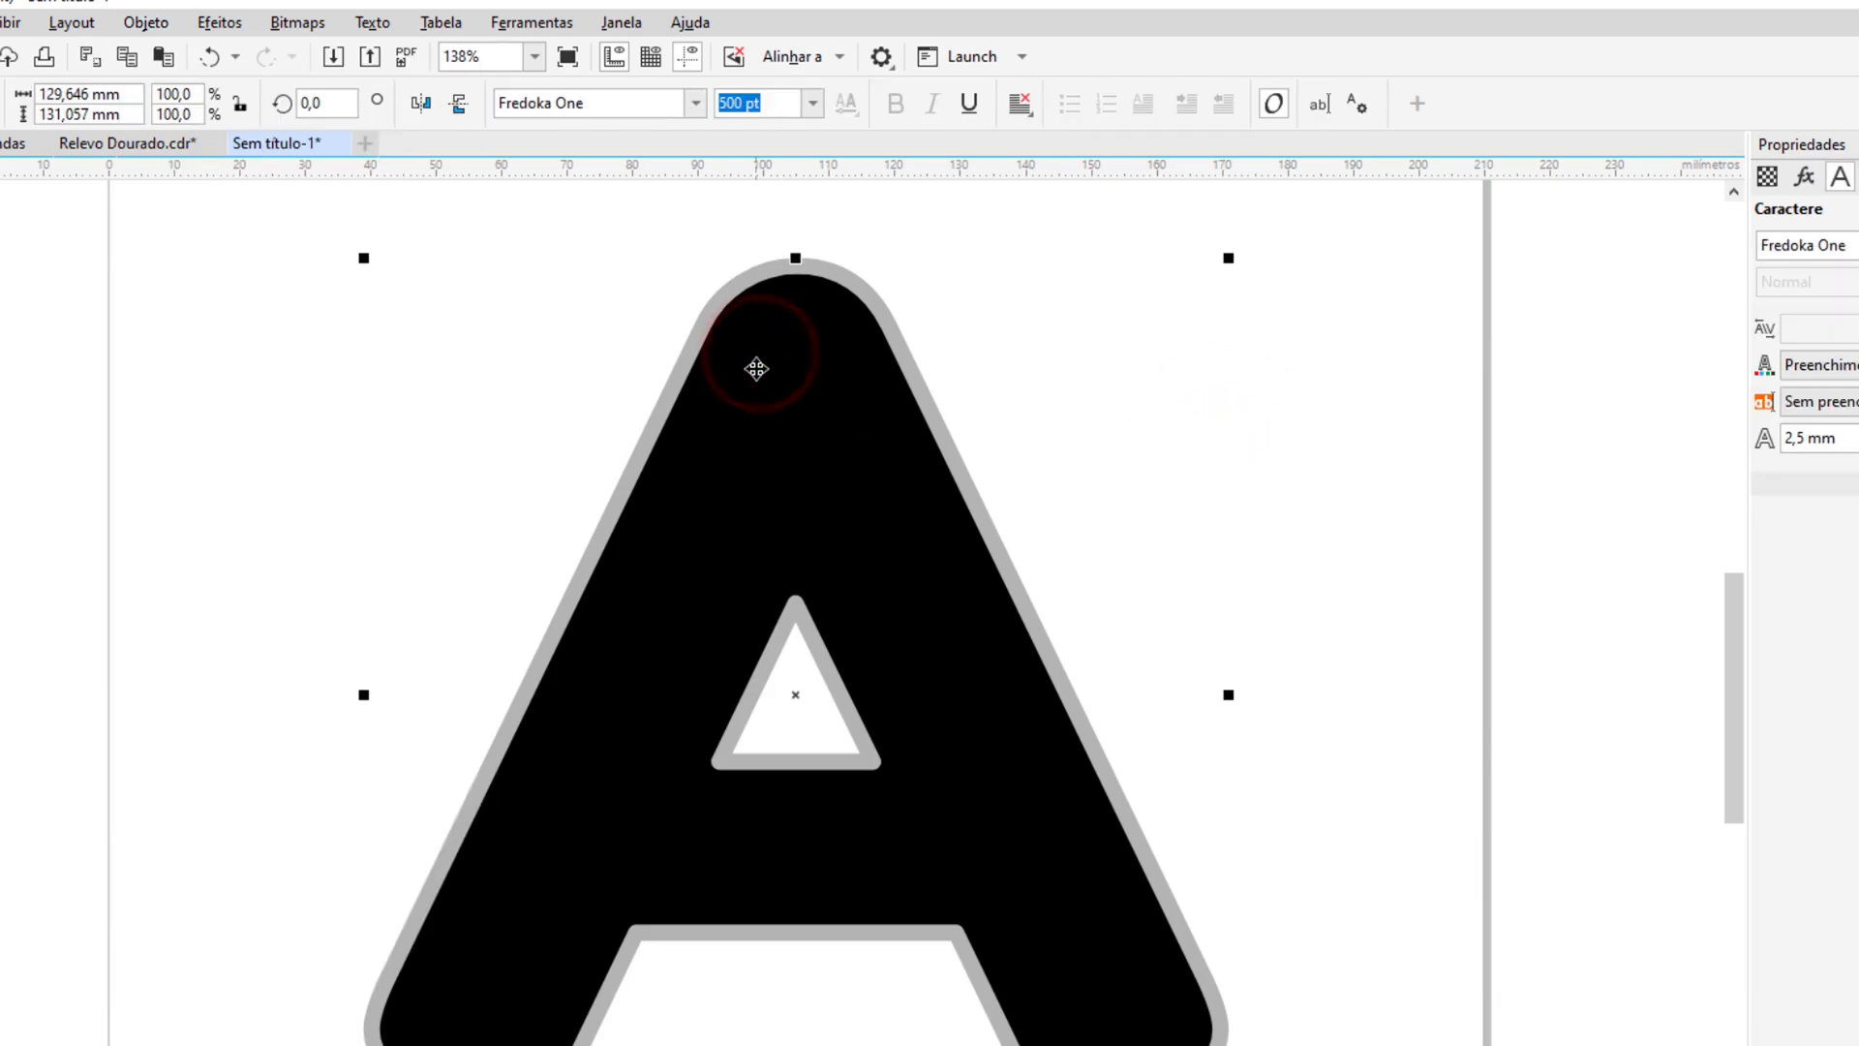
right_click(761, 369)
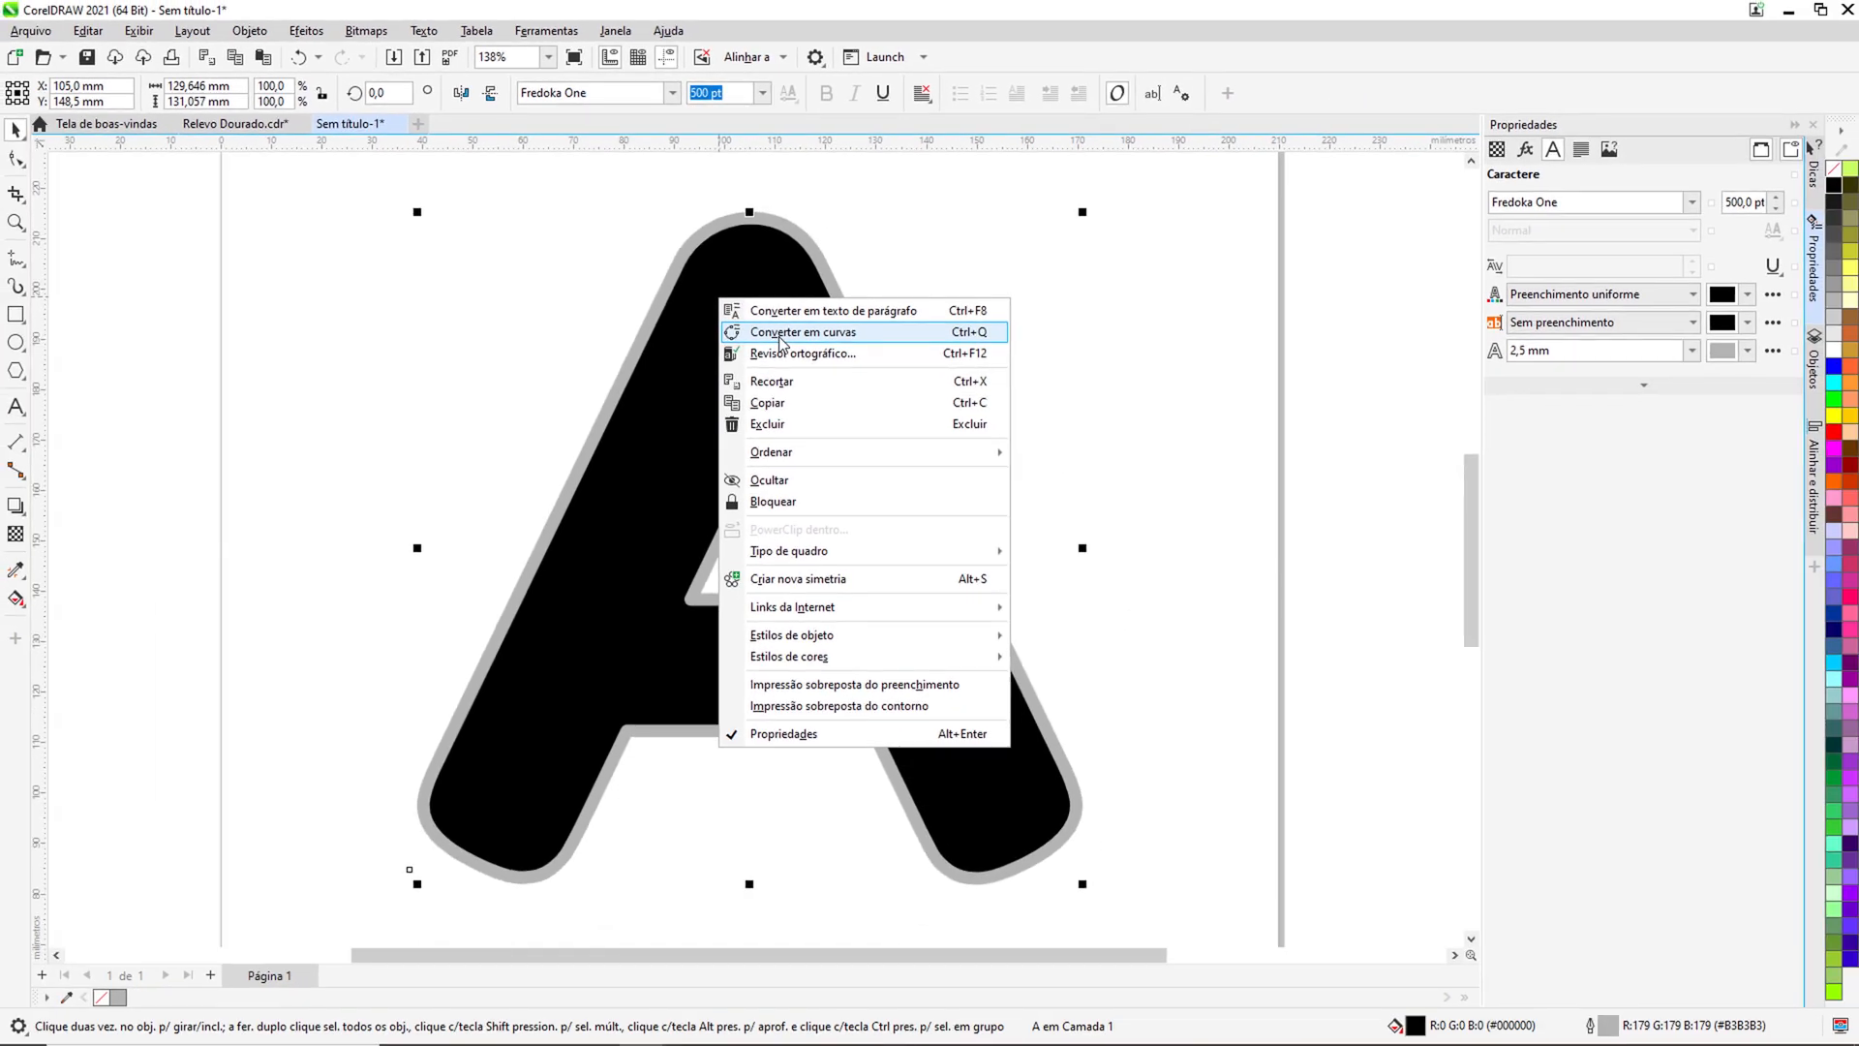
left_click(779, 335)
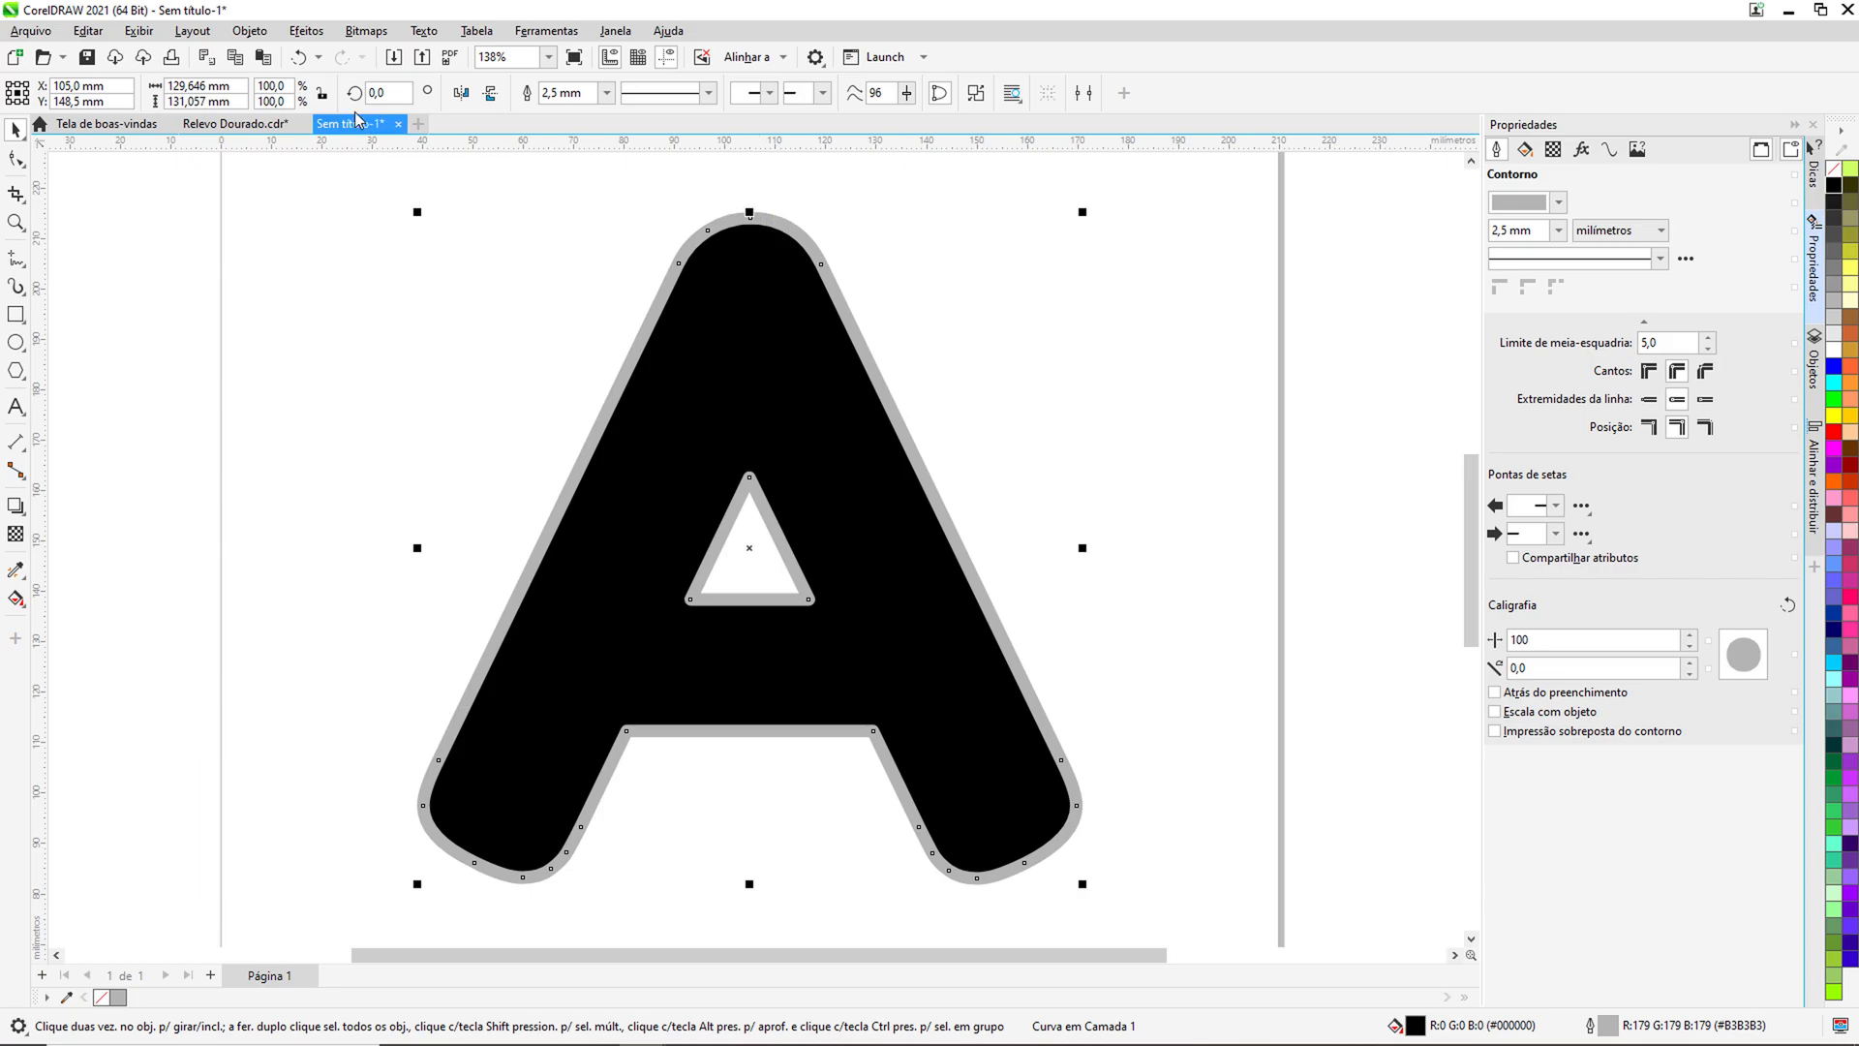
Step: Convert the letter's grey outline into an object separate from the black fill
left_click(248, 32)
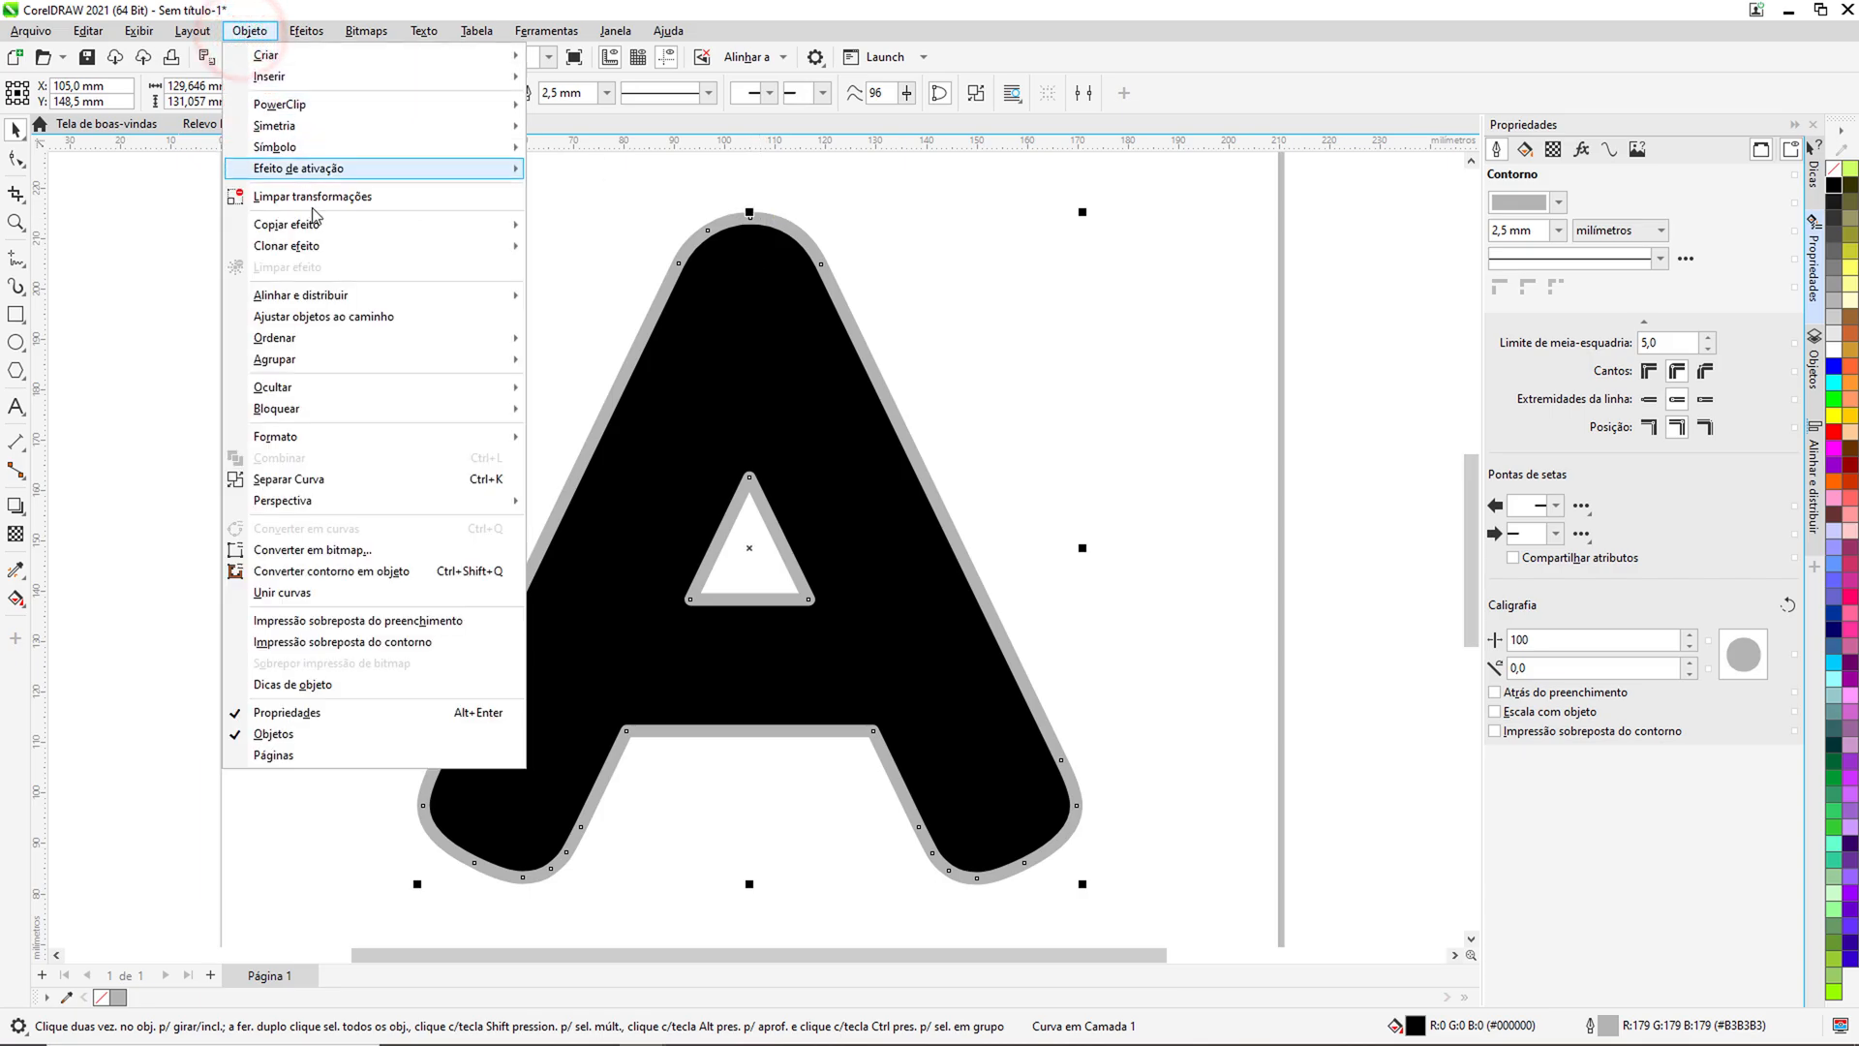
left_click(330, 571)
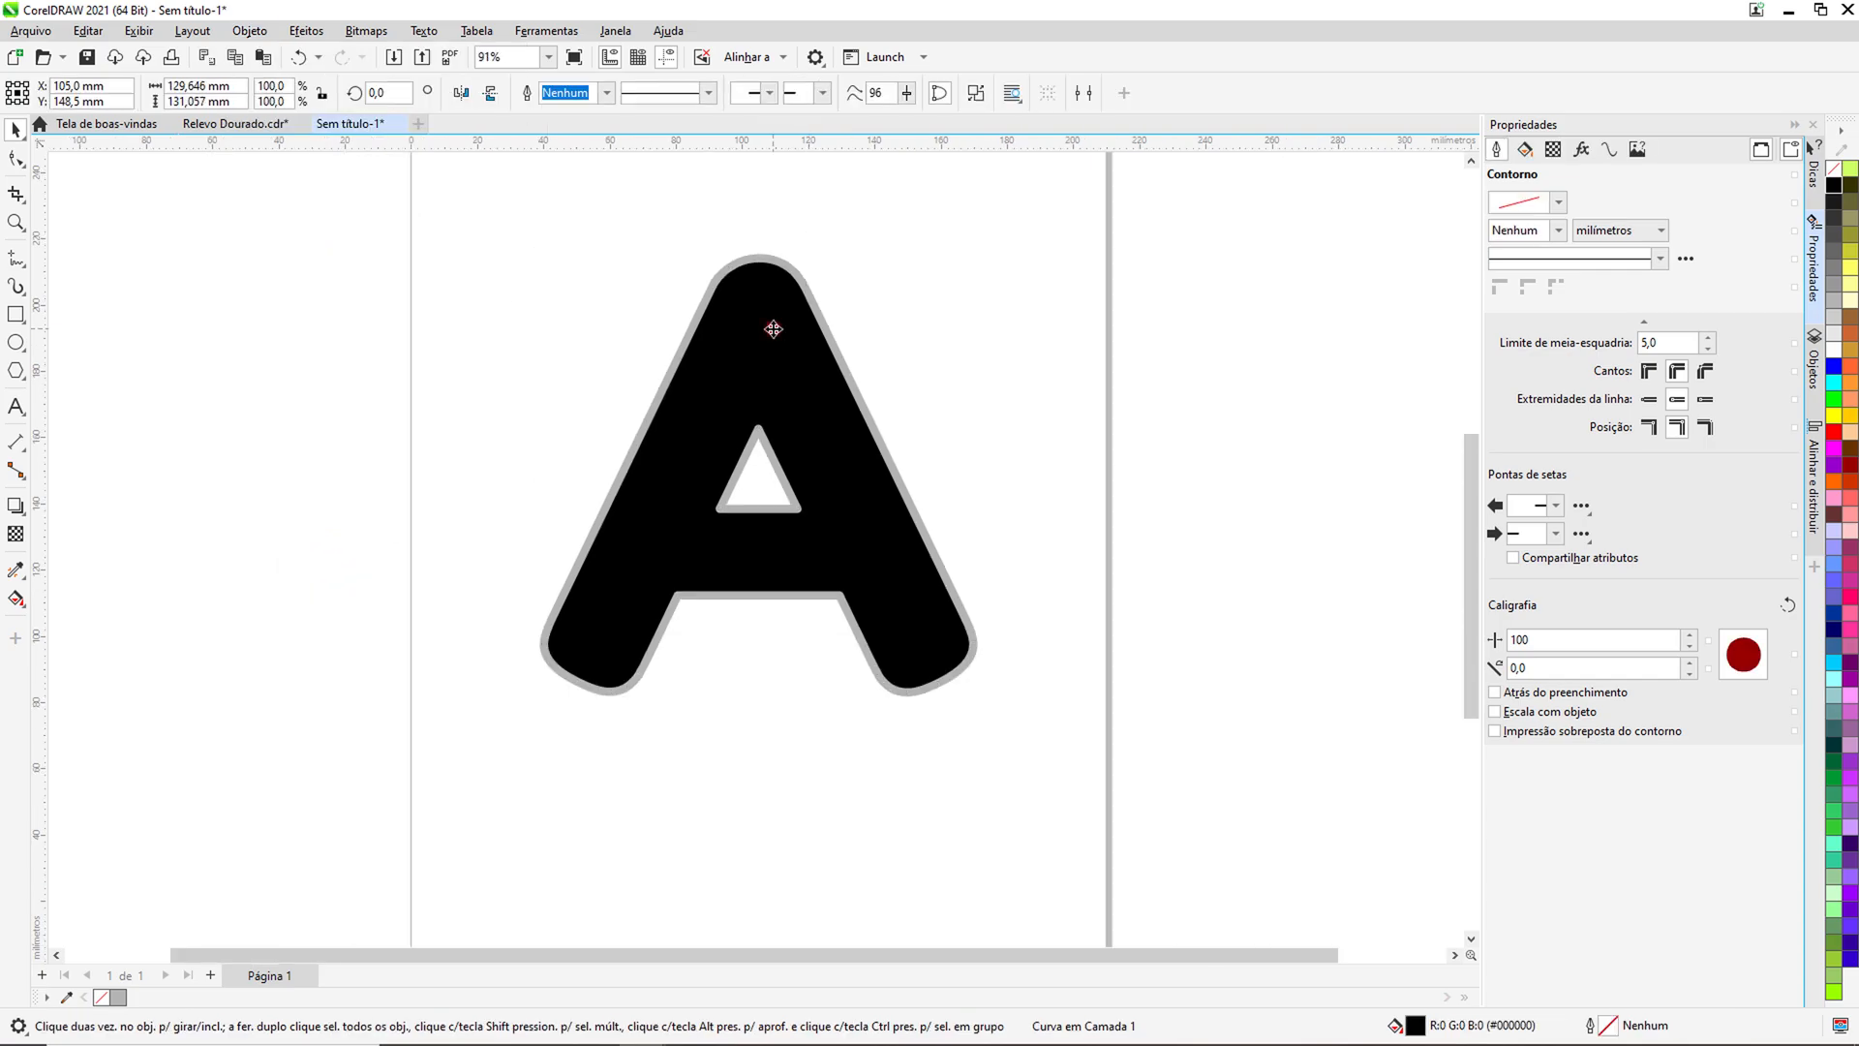
Step: Pull the black letter and its grey outline apart, and bring both back to the centre of the page
left_click_drag(774, 329, 619, 325)
left_click_drag(739, 263, 889, 267)
left_click(598, 300)
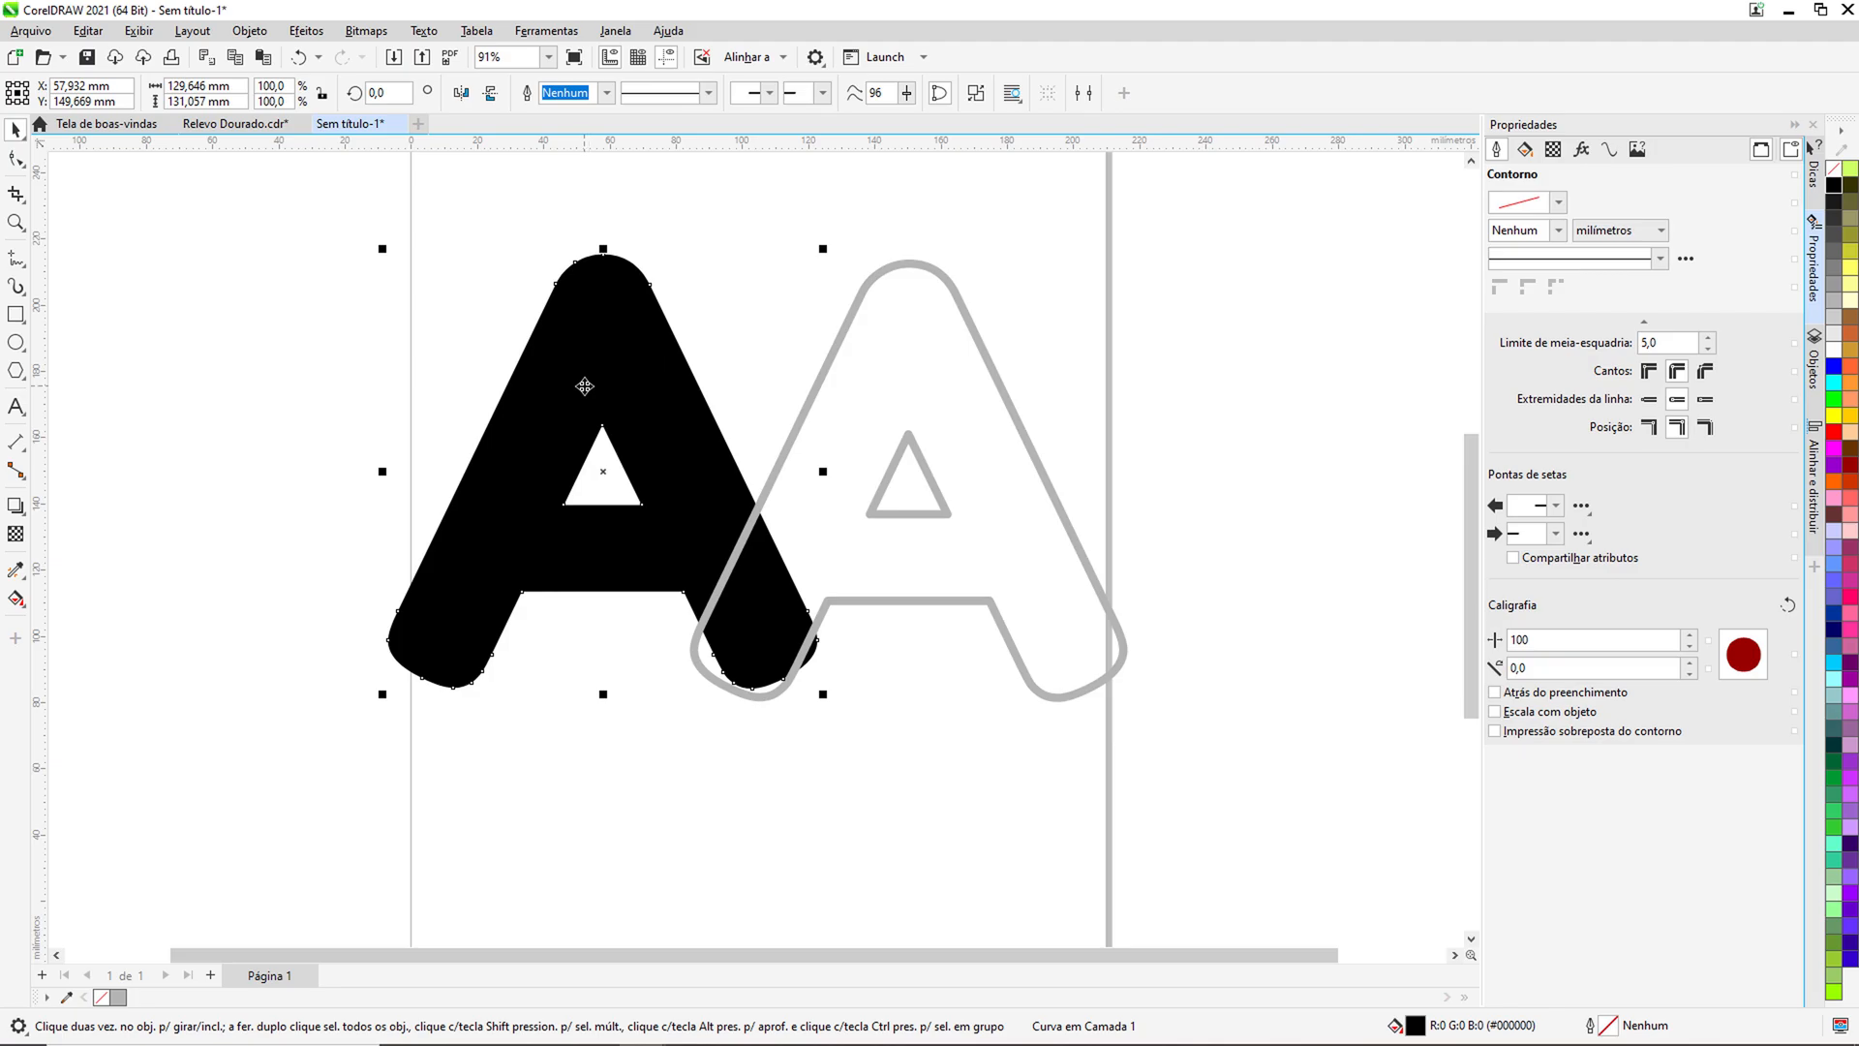
left_click_drag(645, 387, 801, 387)
left_click(919, 303)
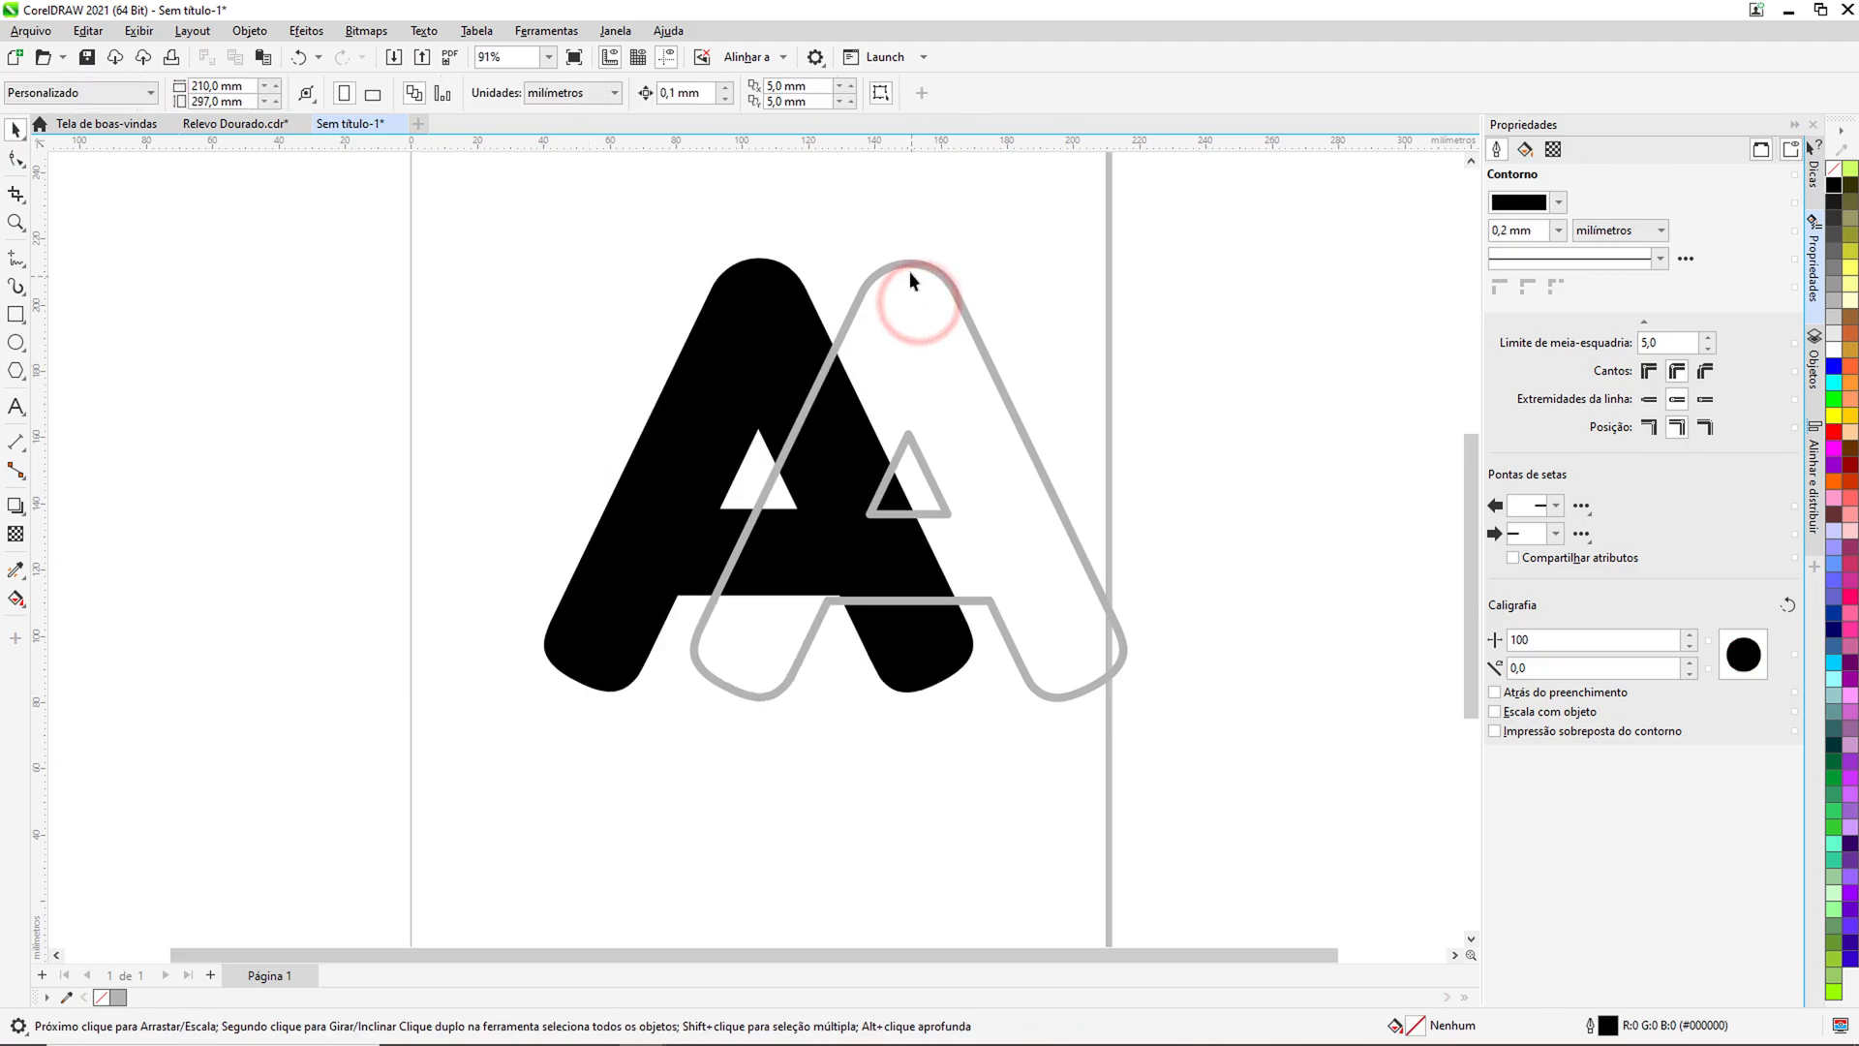
left_click(906, 264)
key("p")
left_click(1222, 352)
Step: Copy the hex codes #B09123, #E3B716, #FFF0B8 and #EDC73B from Relevo Dourado.cdr into the untitled document, placing them beside the page
left_click(234, 124)
left_click(683, 366)
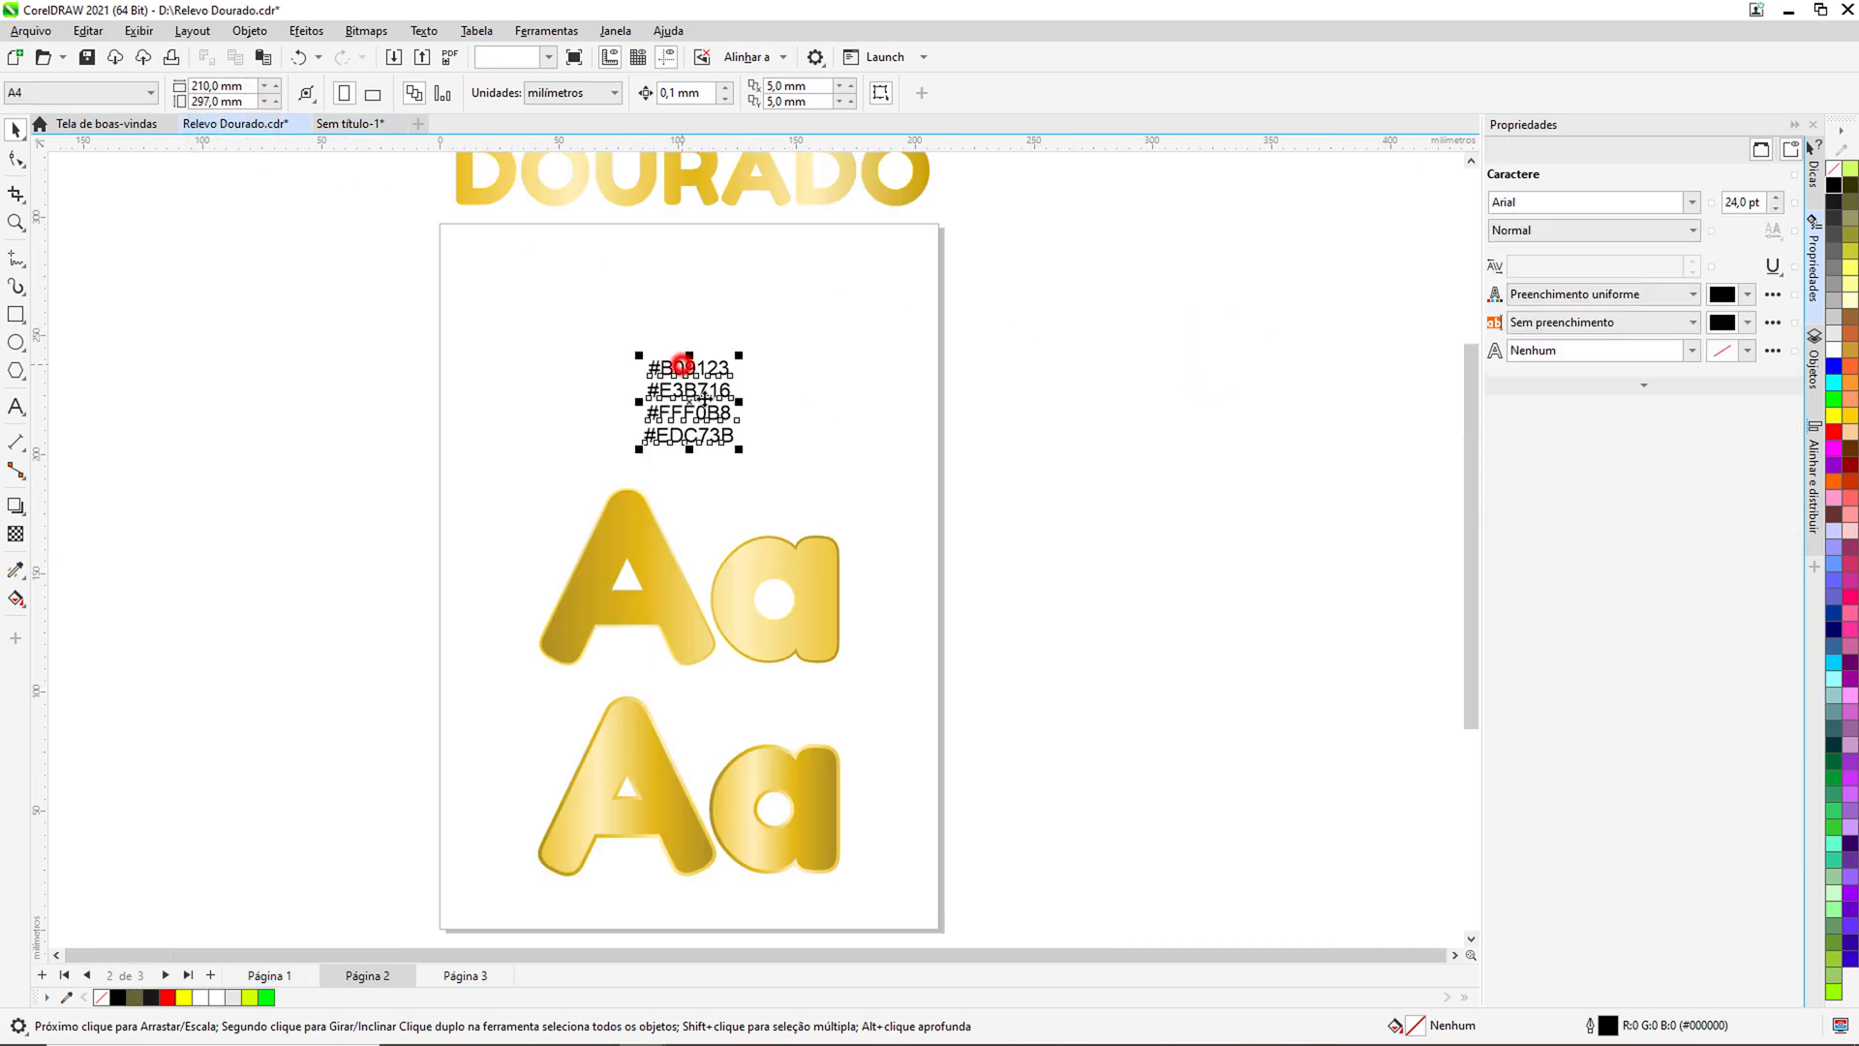
left_click(354, 120)
left_click(1145, 448)
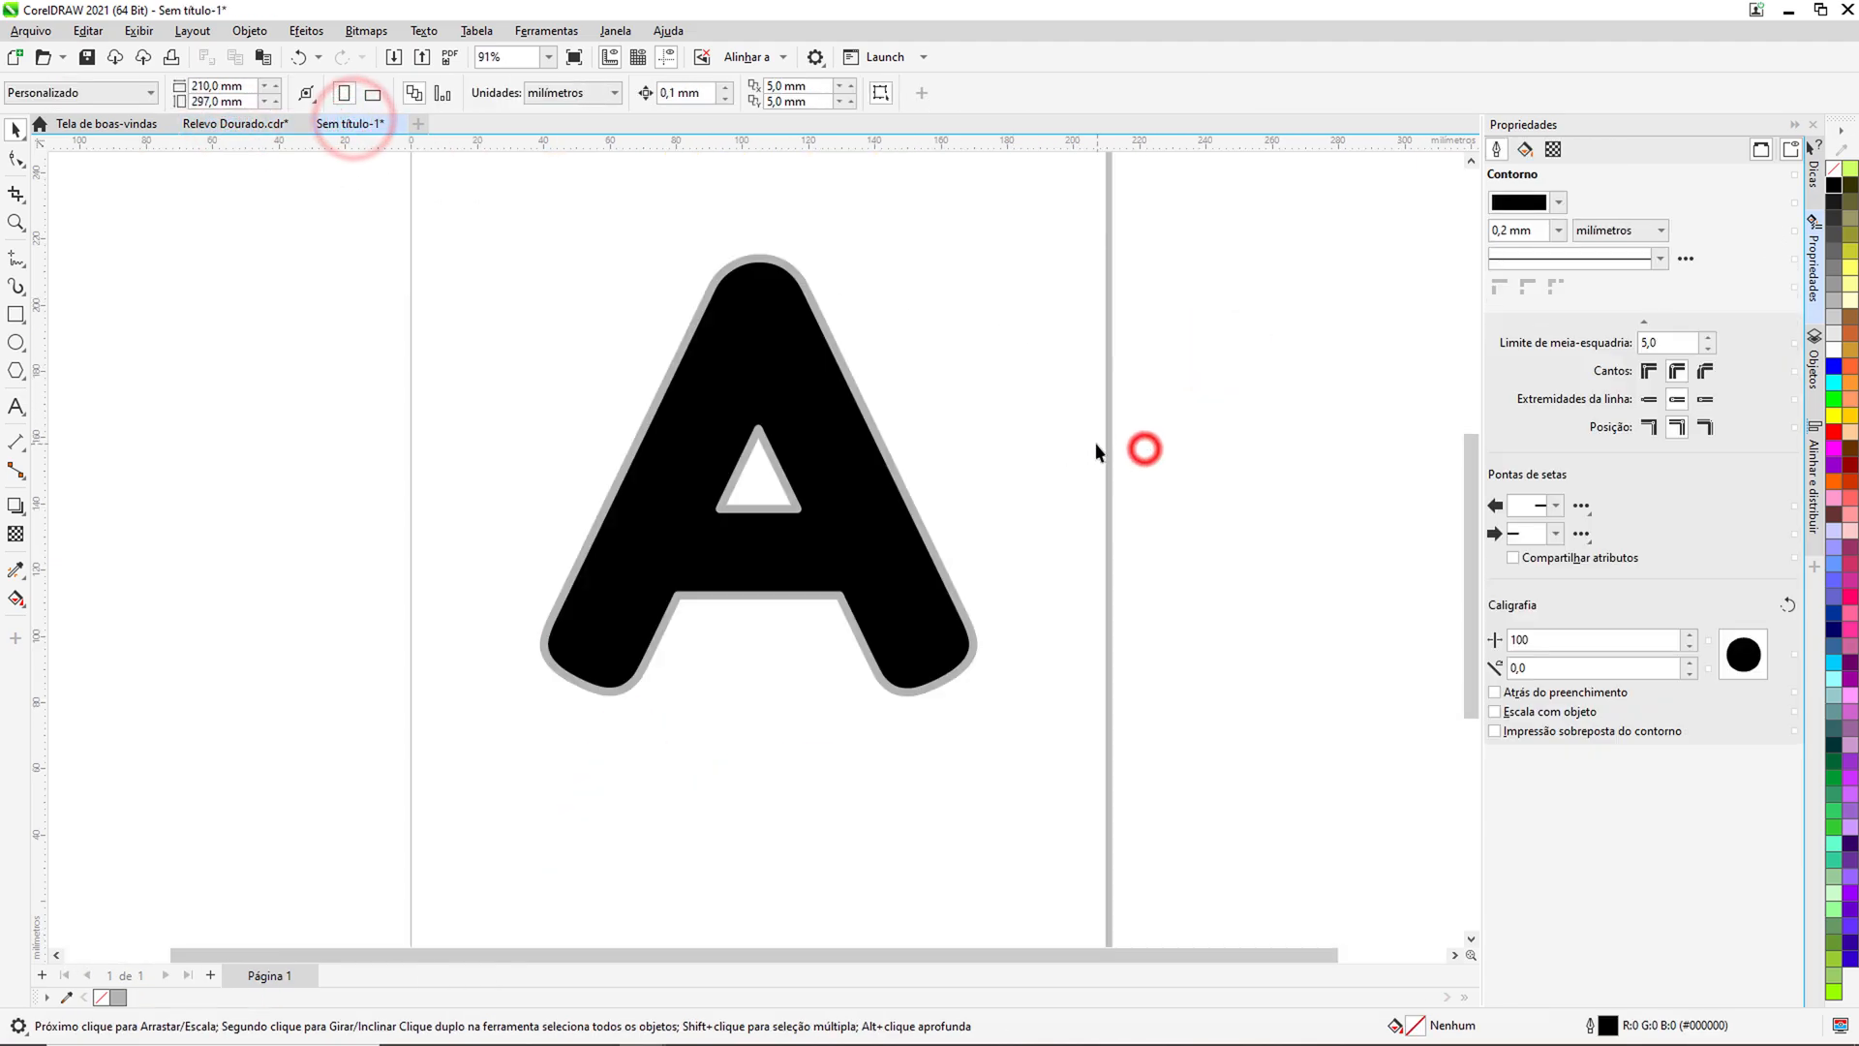
key("ctrl+v")
left_click_drag(762, 215, 1197, 384)
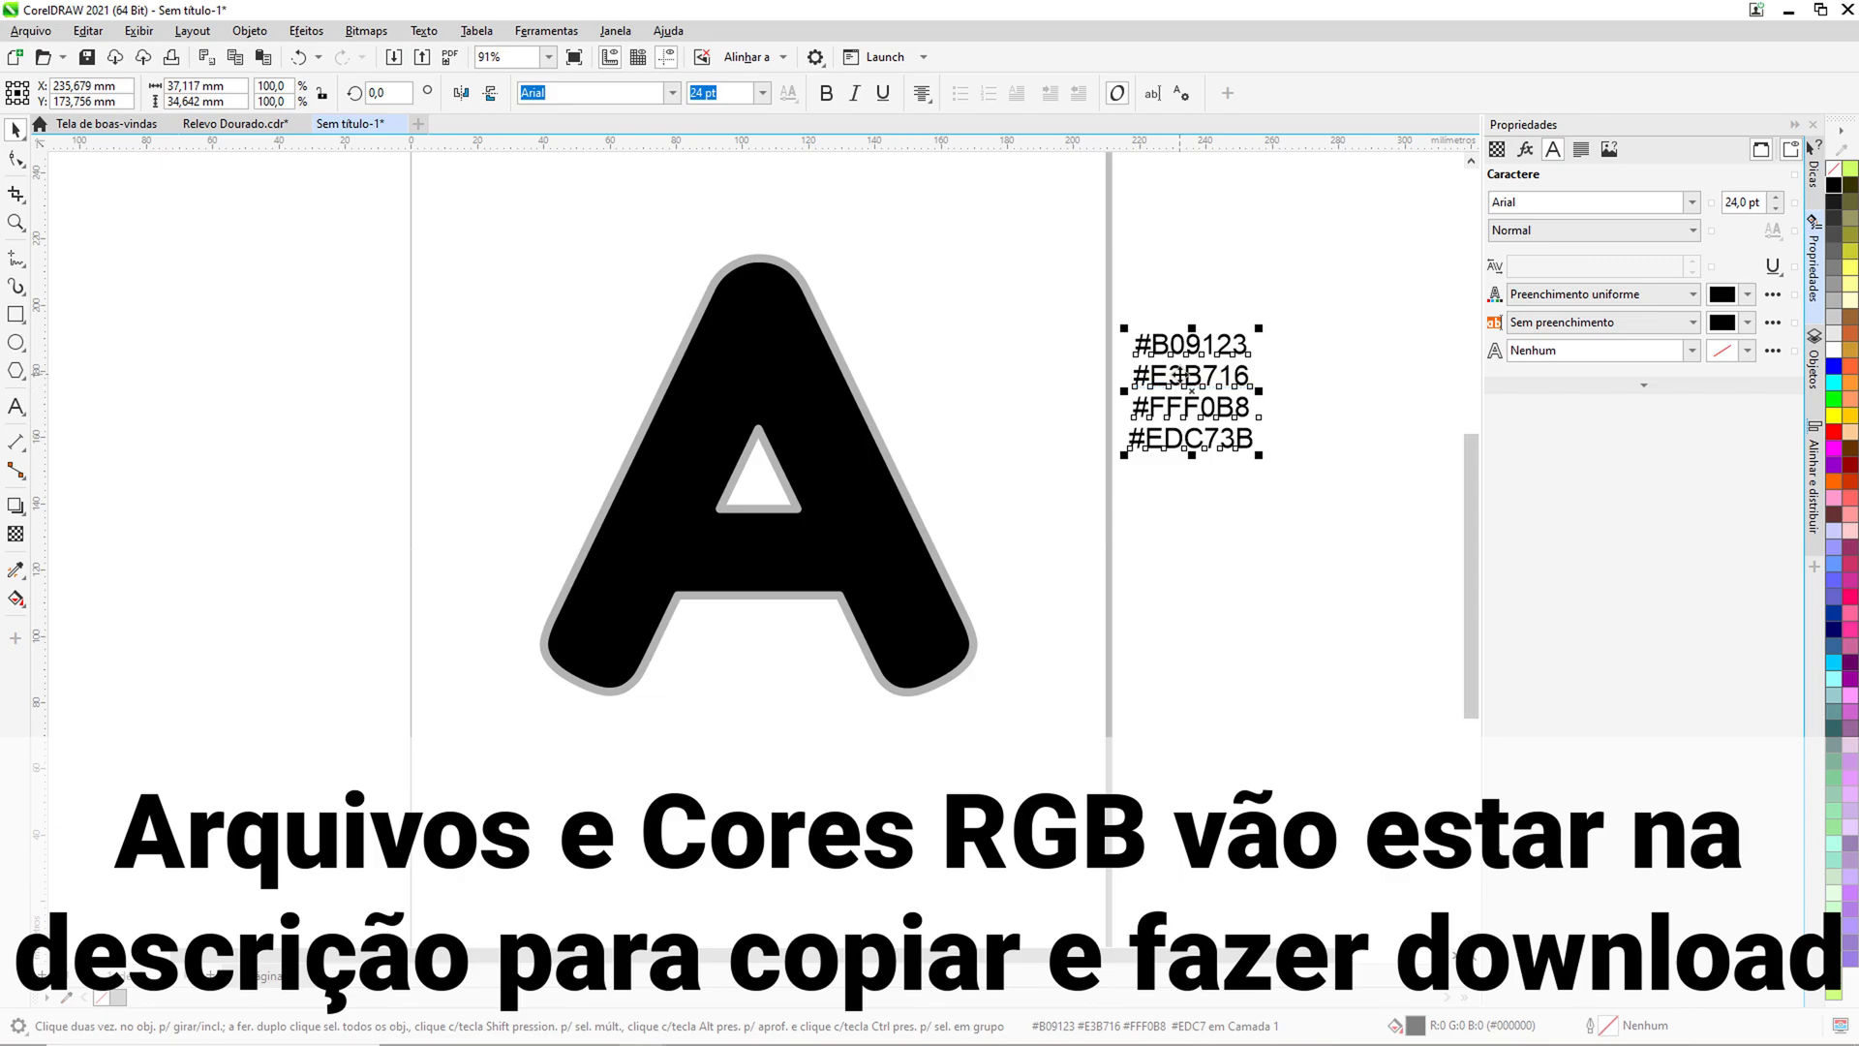
left_click(988, 373)
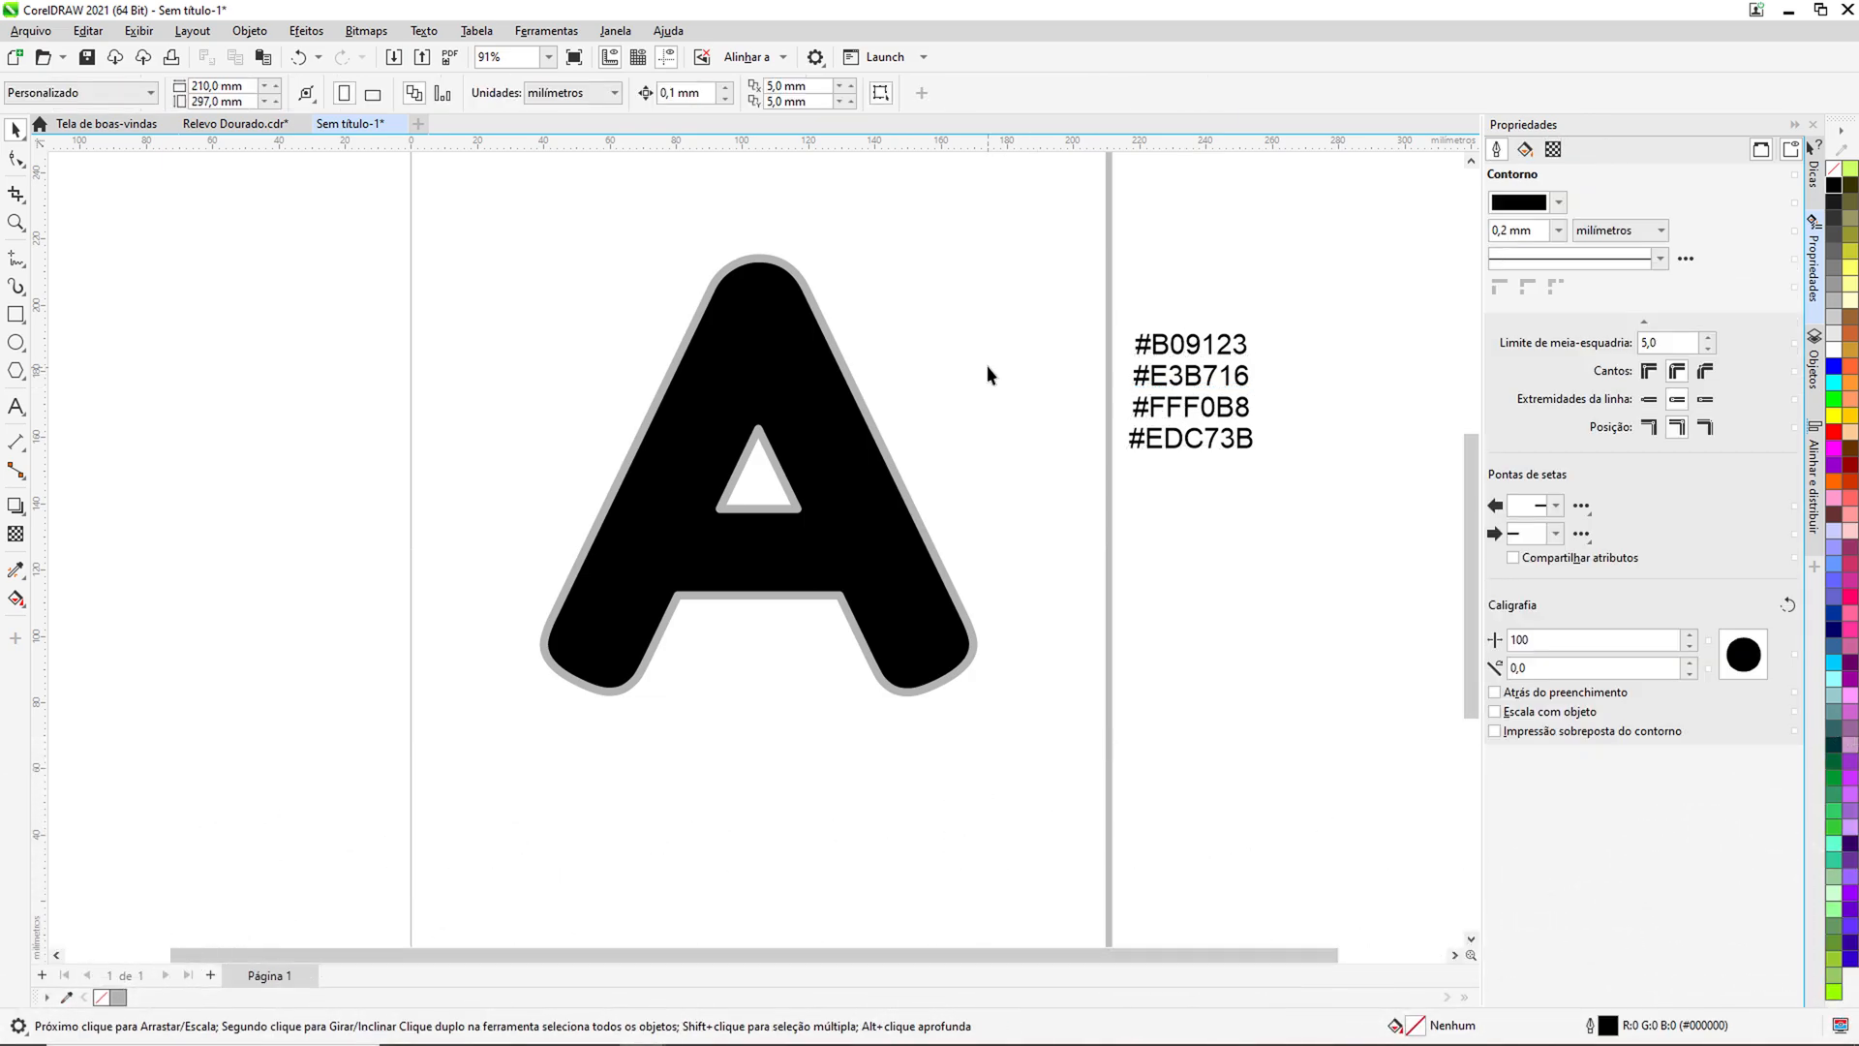
left_click_drag(759, 301, 668, 575)
key("ctrl+z")
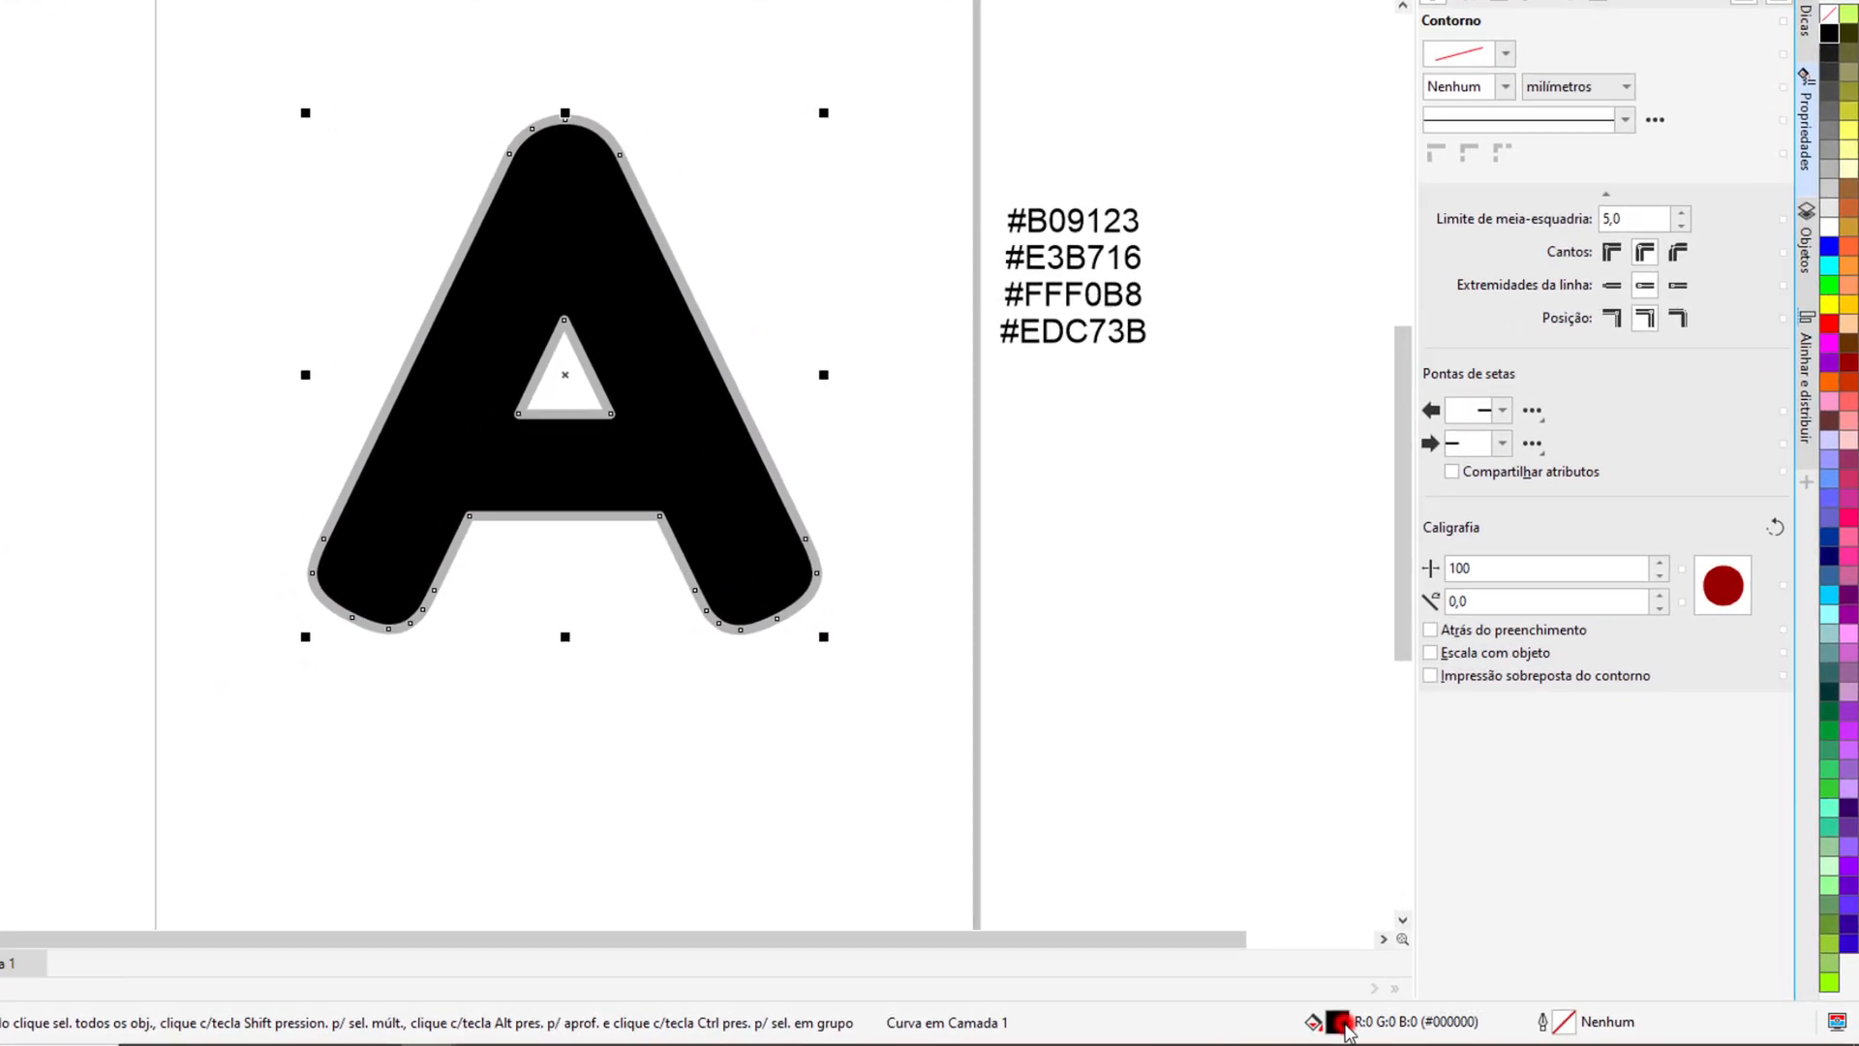
double_click(1412, 1027)
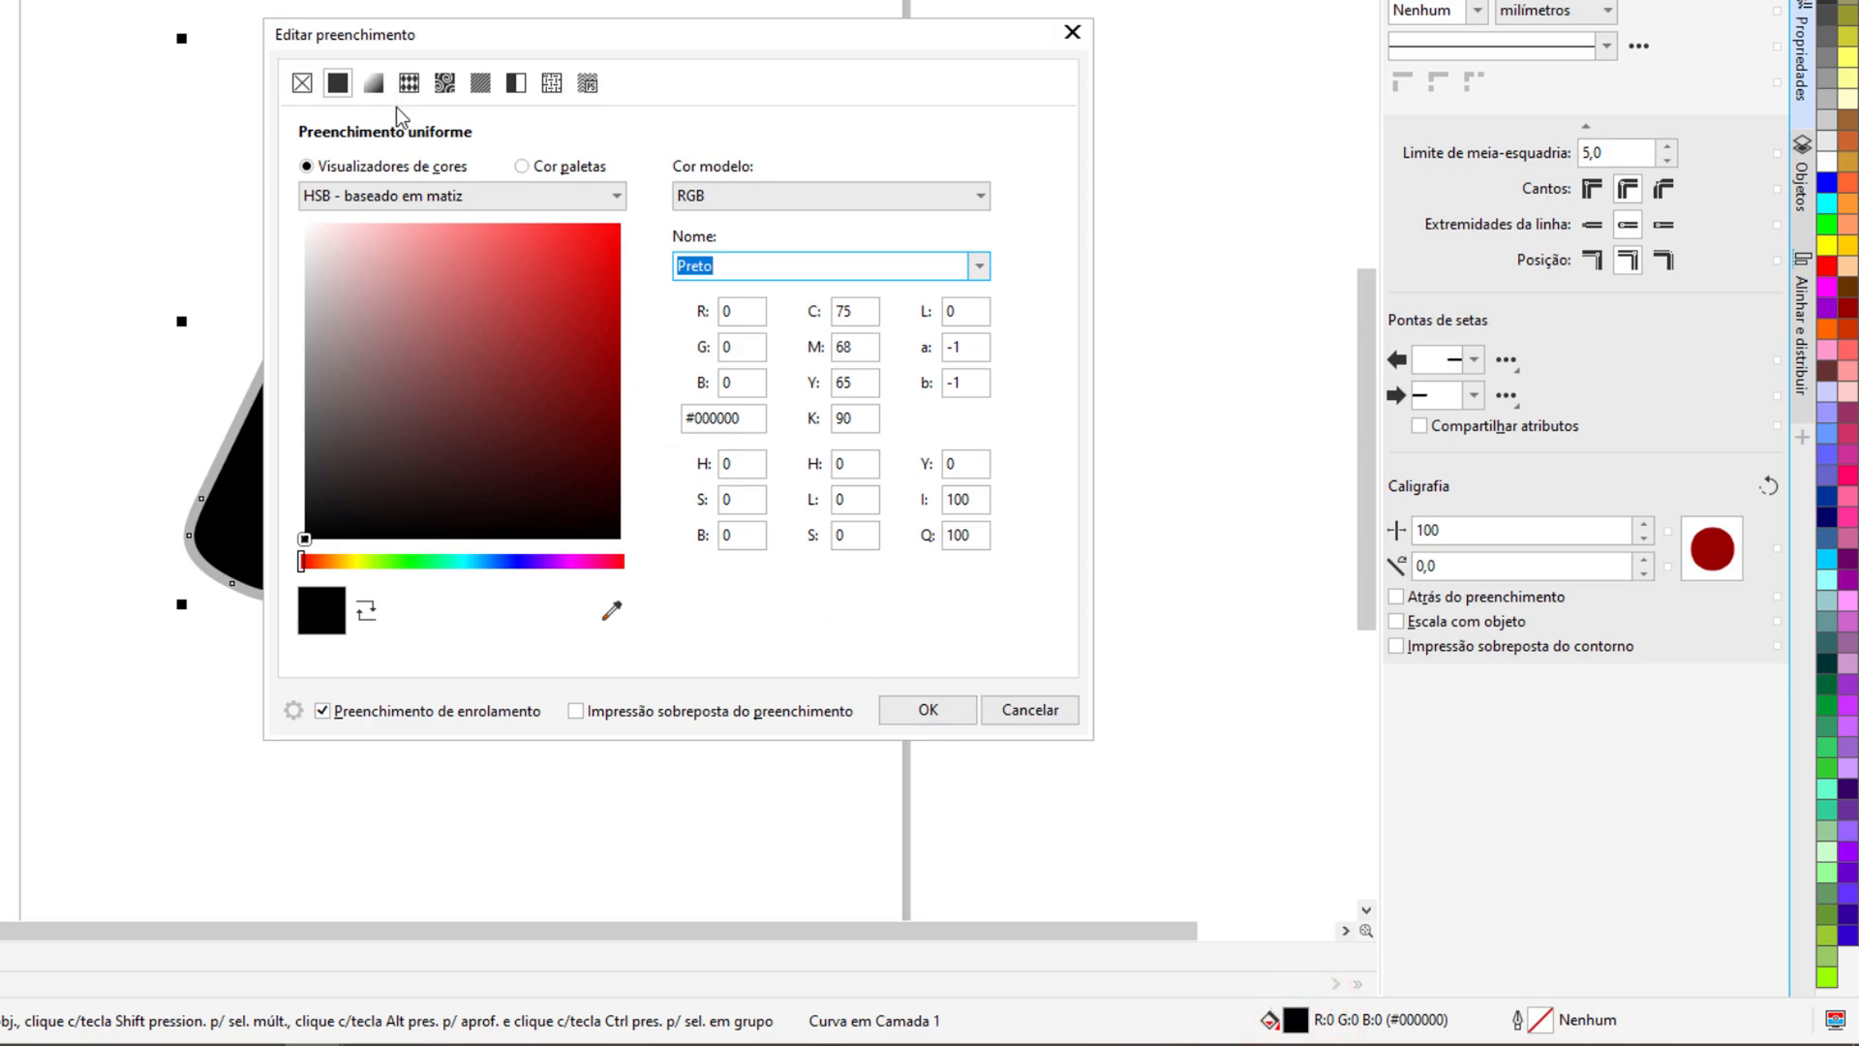
left_click(1030, 710)
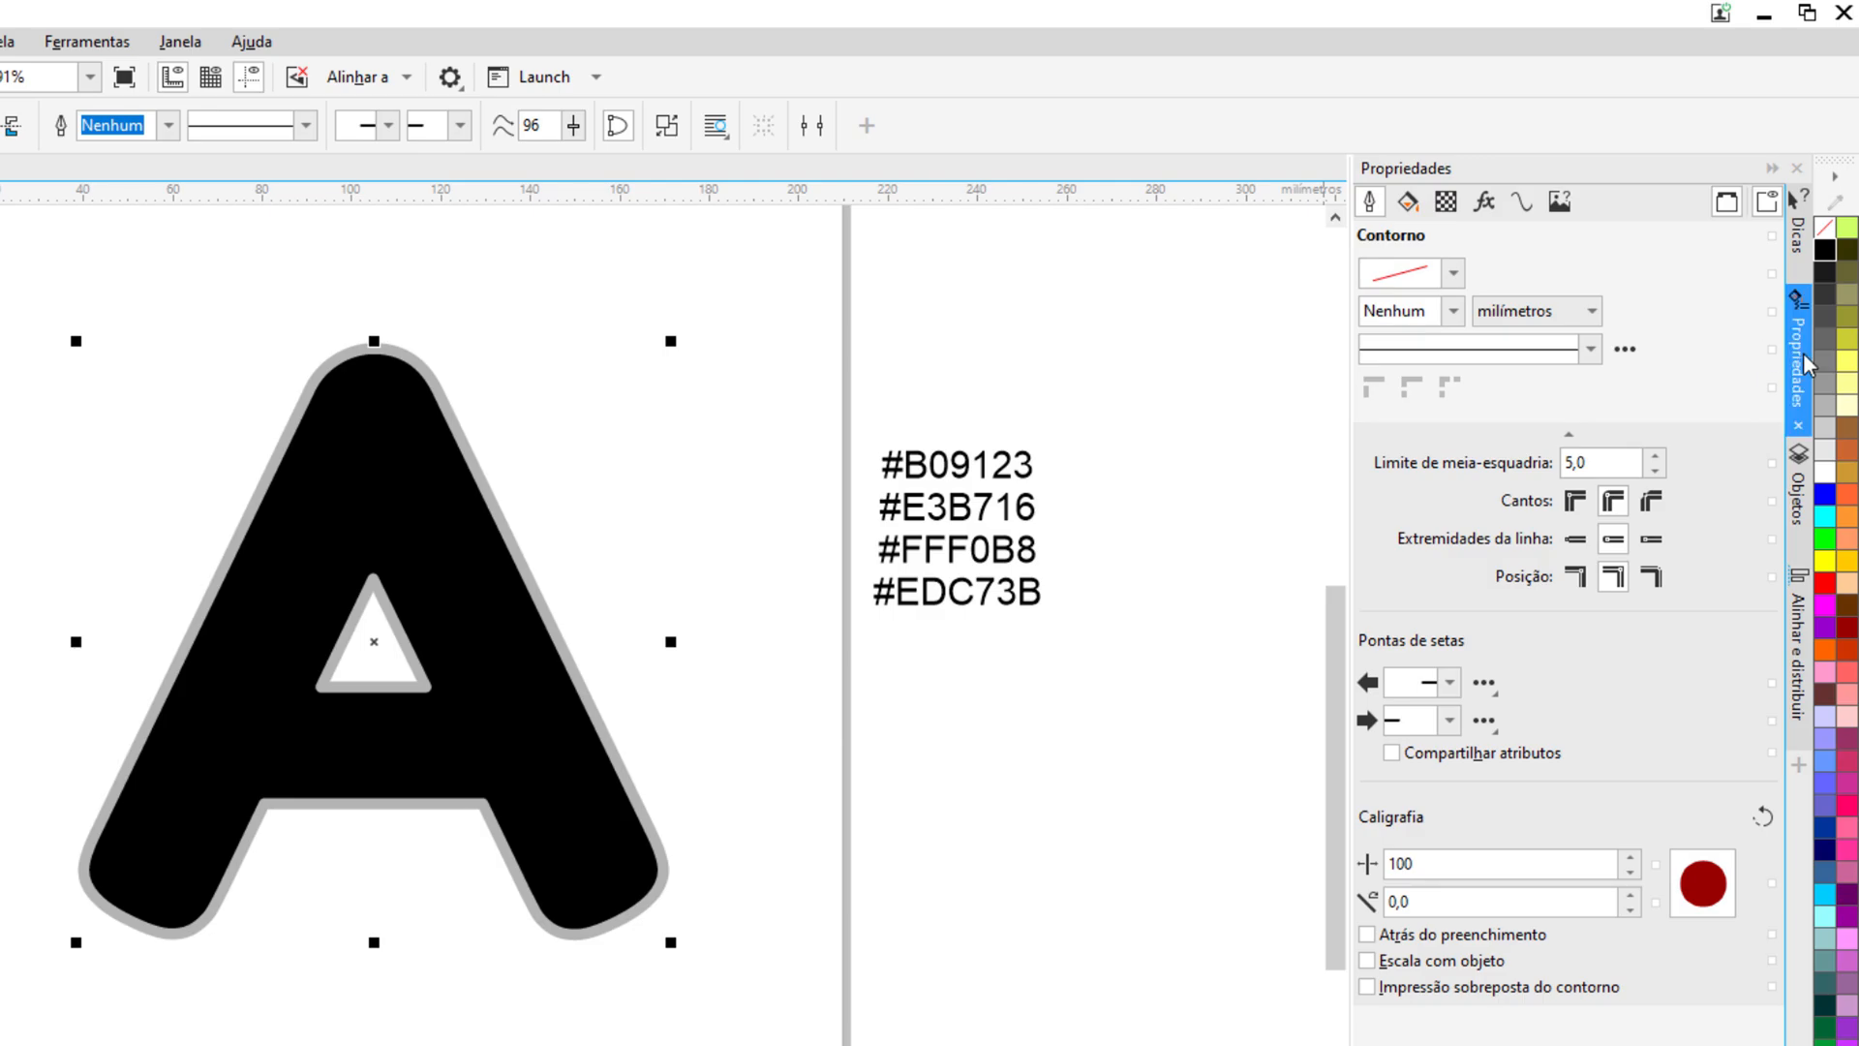
Step: Give the black letter A a gradient fill and add two intermediate colour nodes at 32% and 65%
left_click(1407, 203)
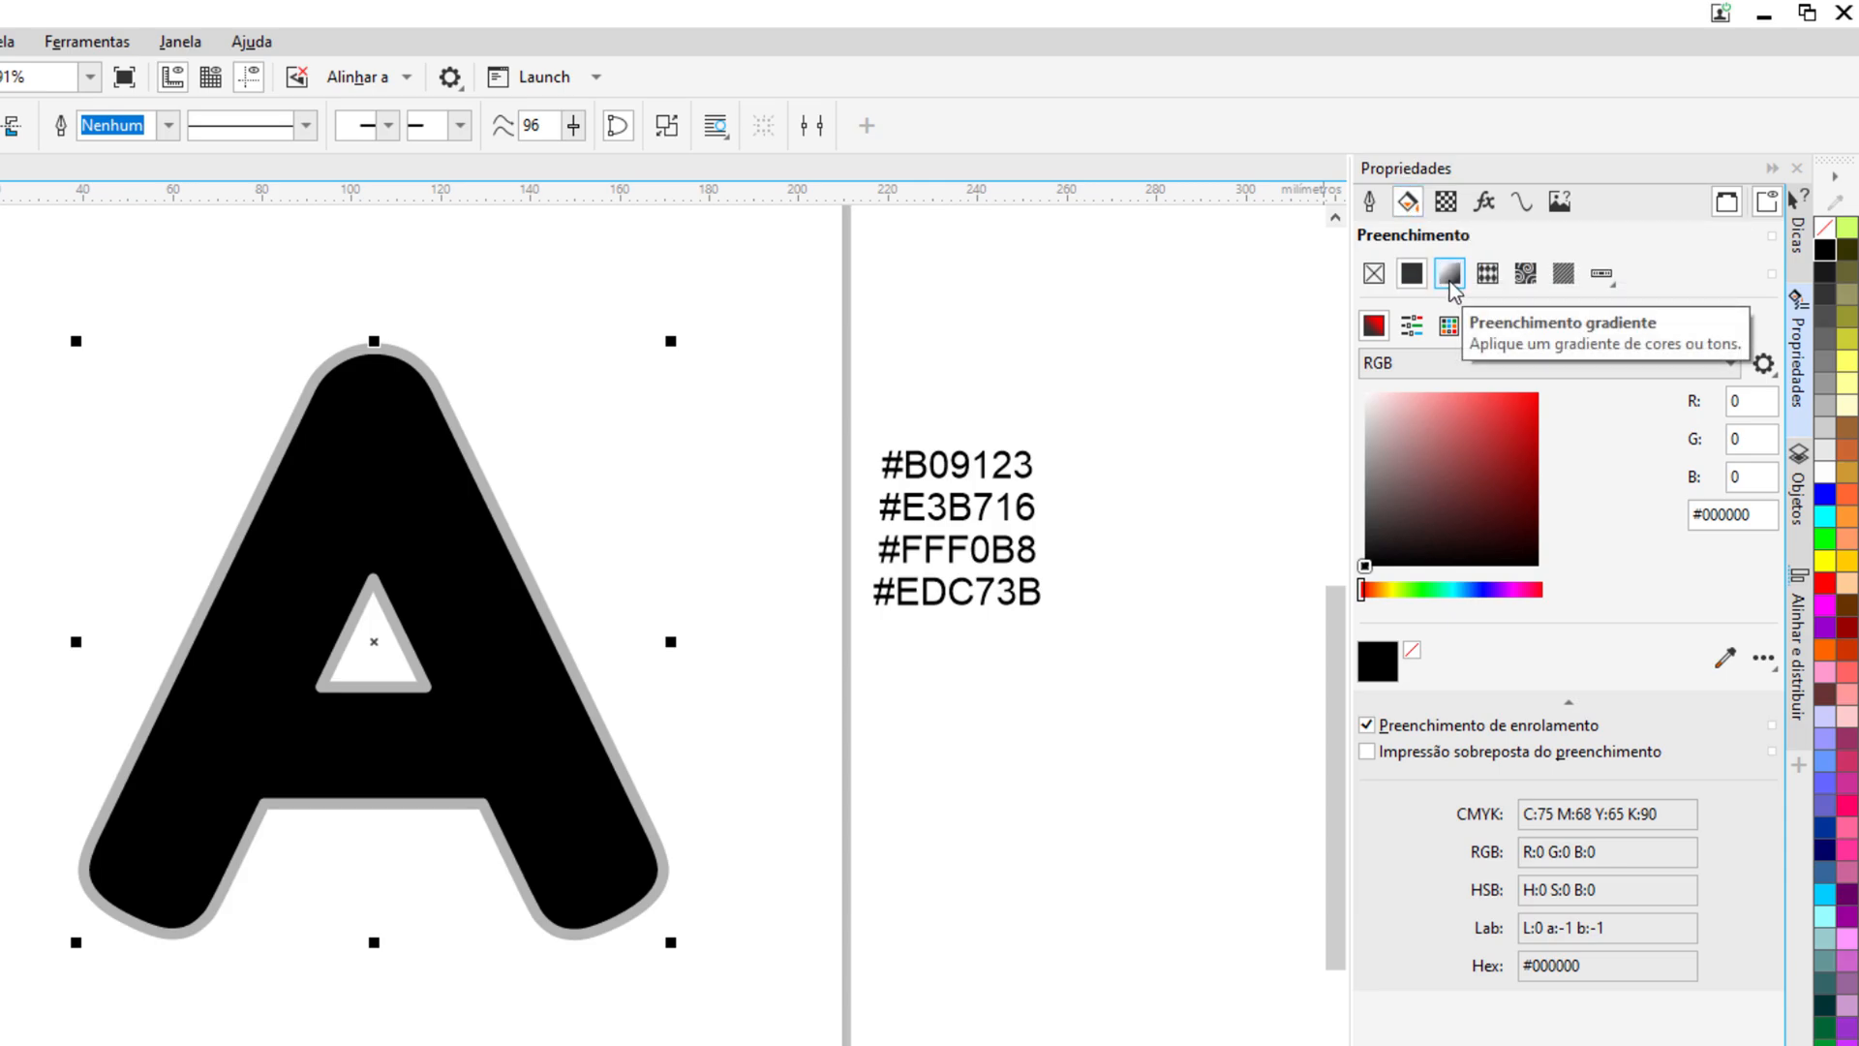
left_click(1450, 275)
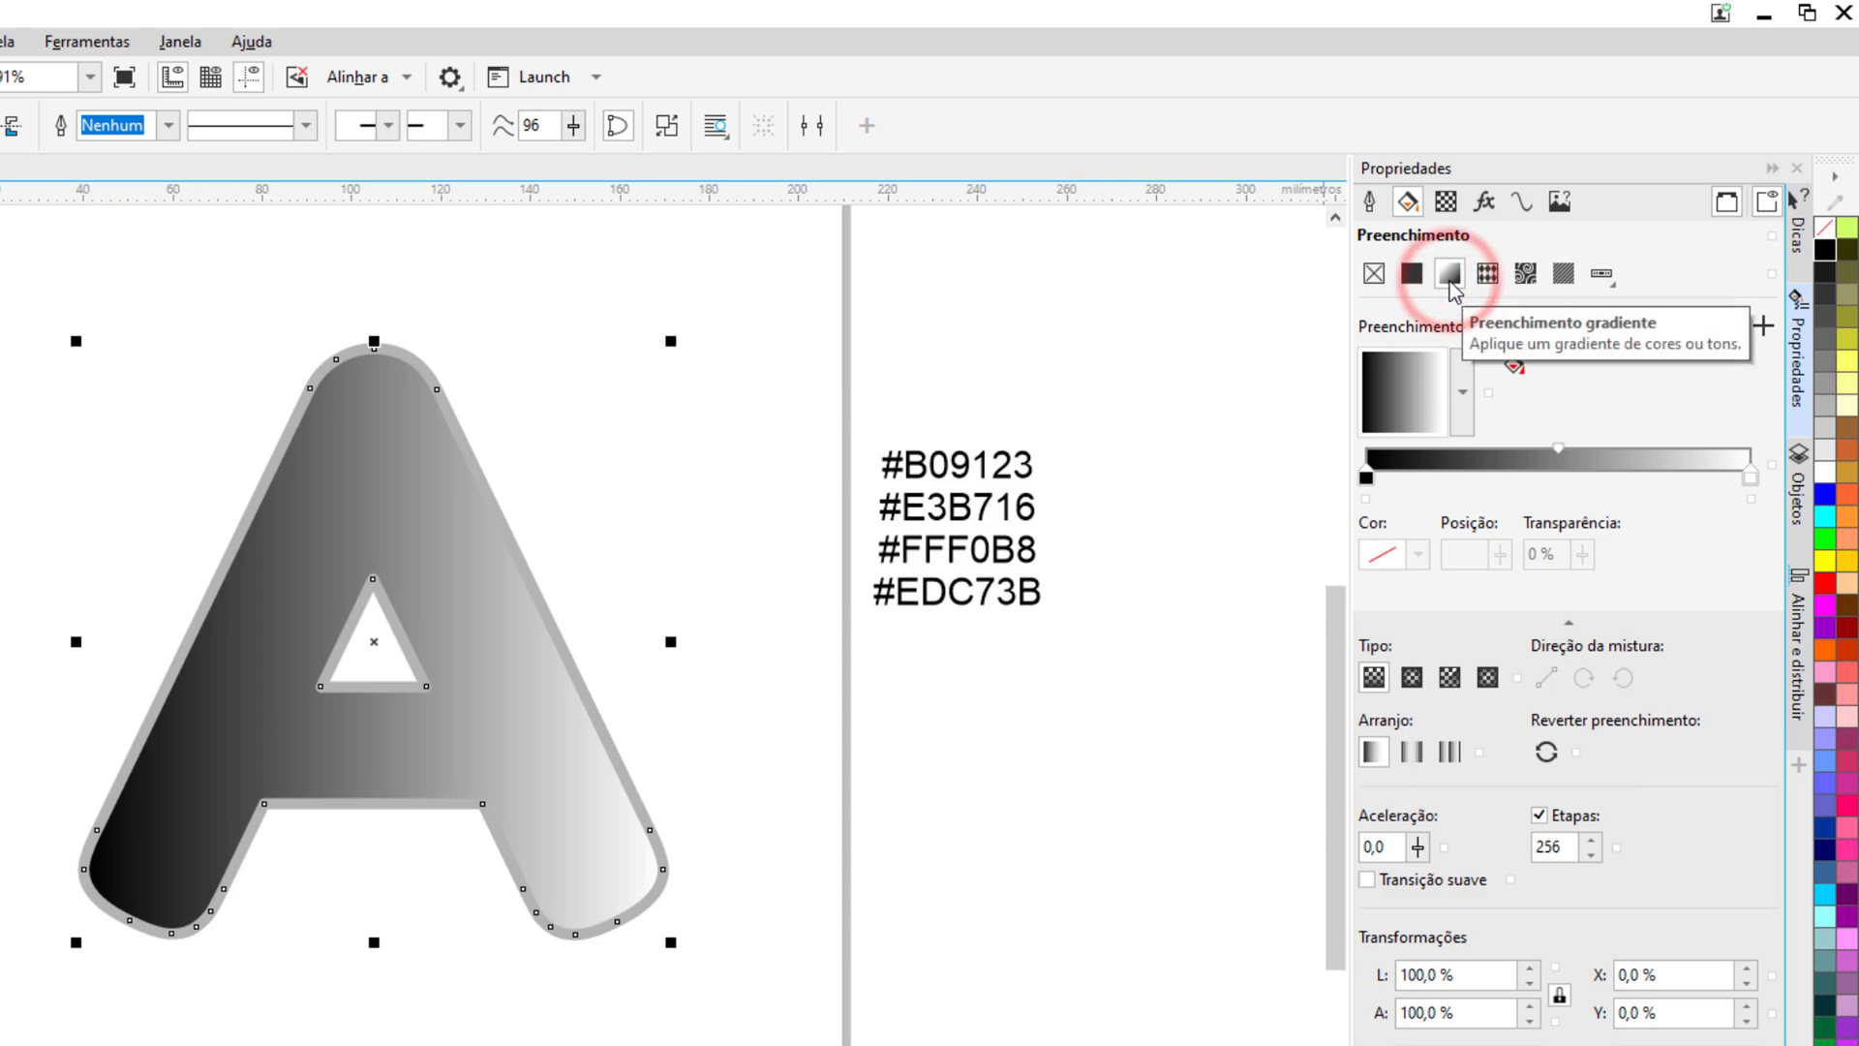
double_click(1461, 462)
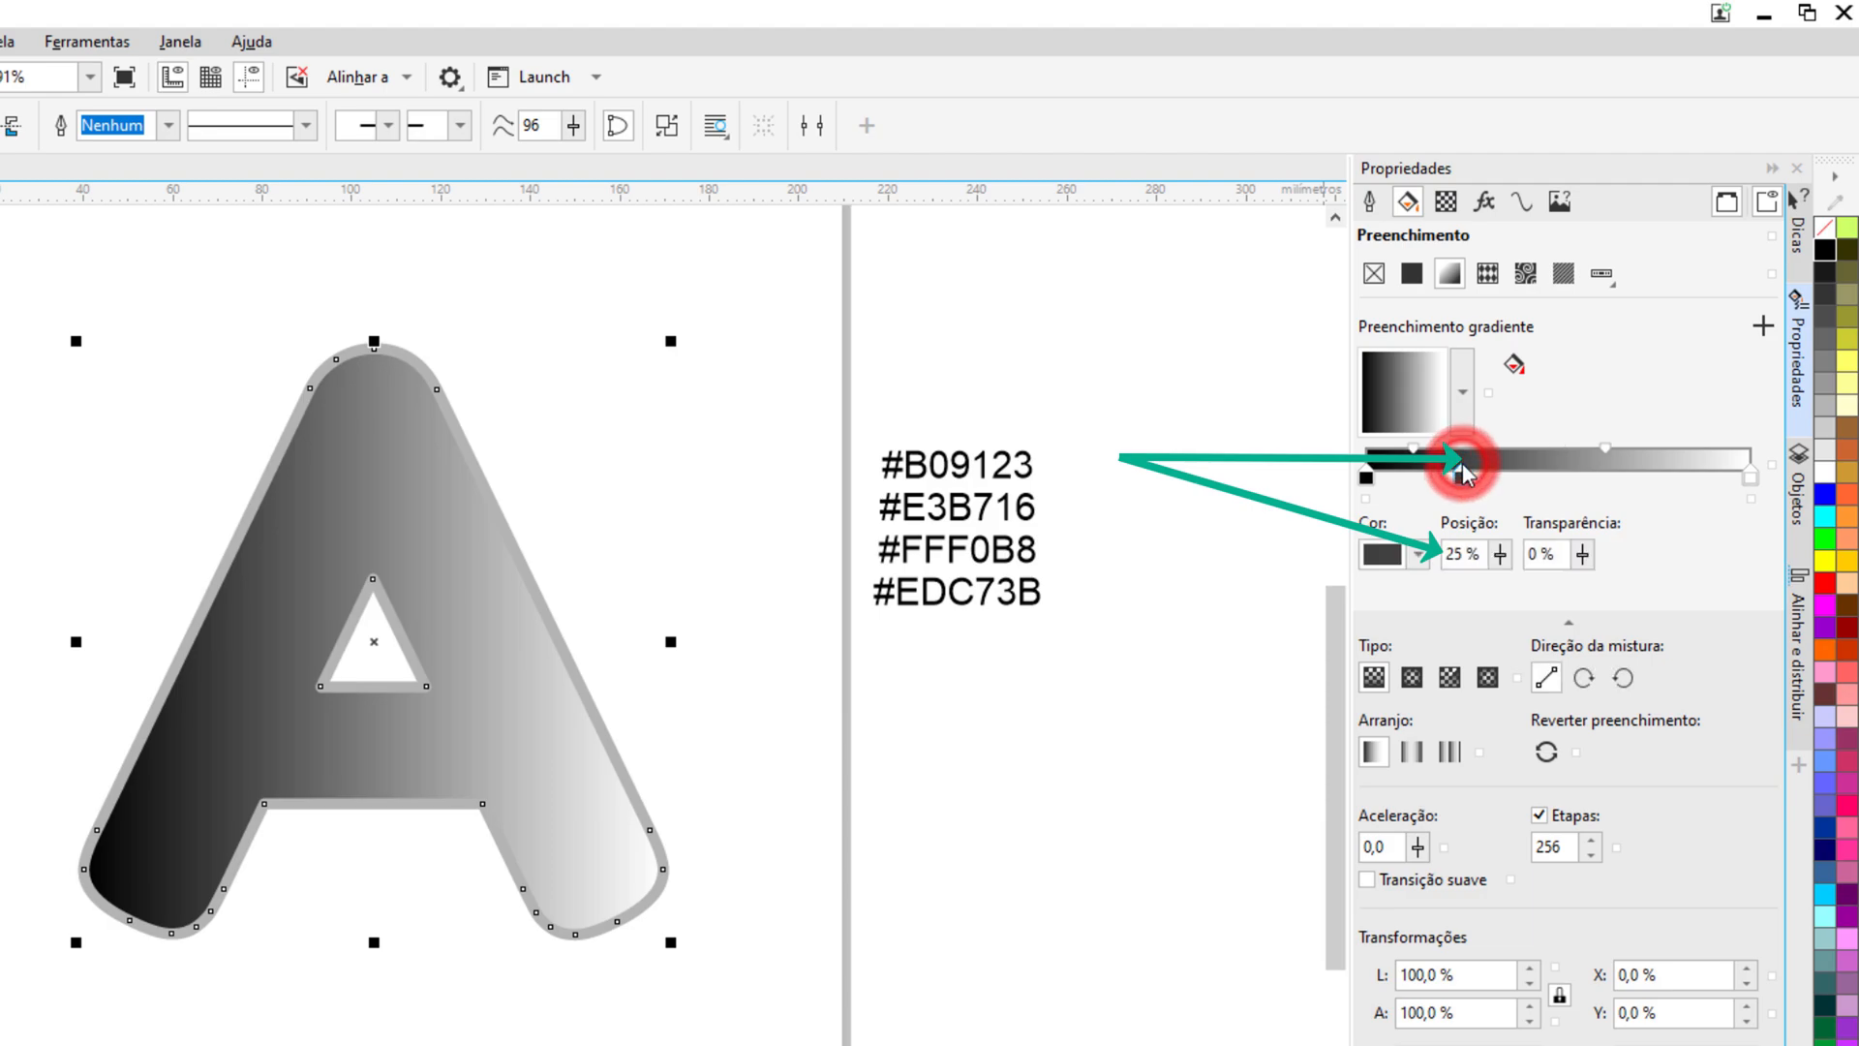
double_click(1627, 467)
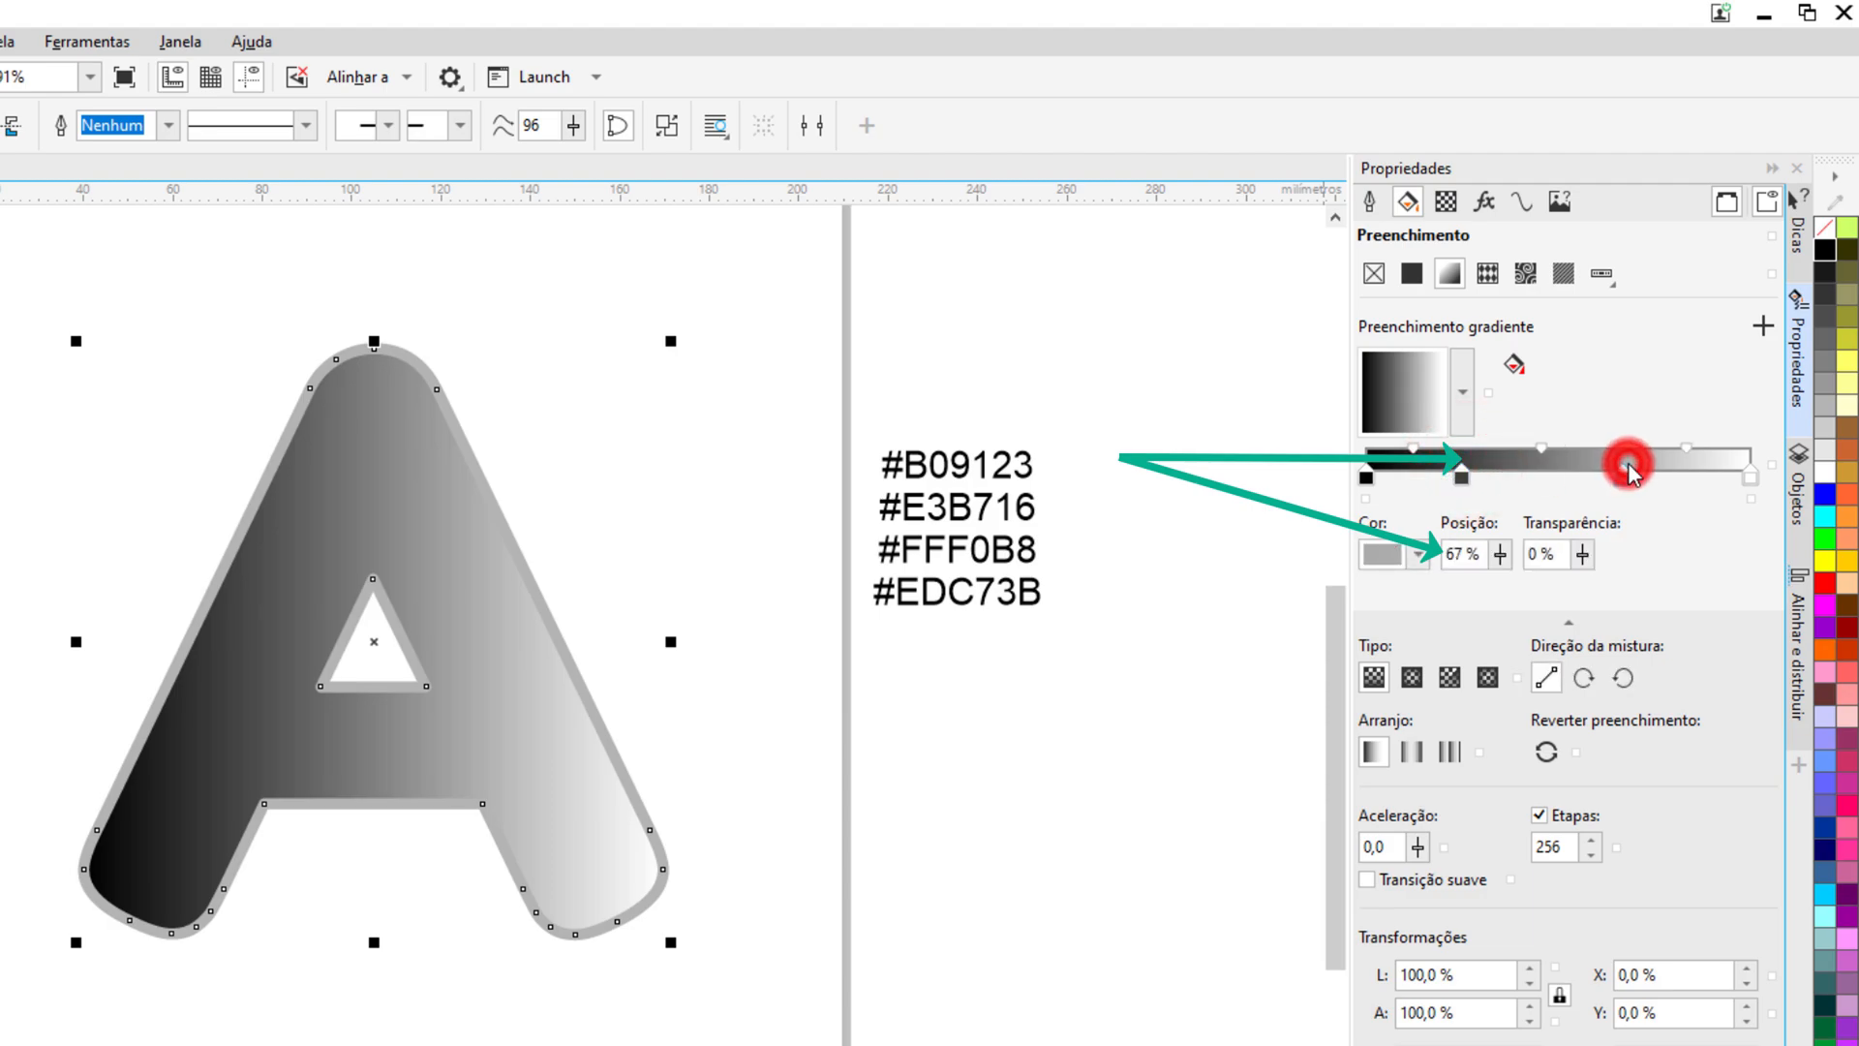
left_click_drag(1462, 476, 1491, 478)
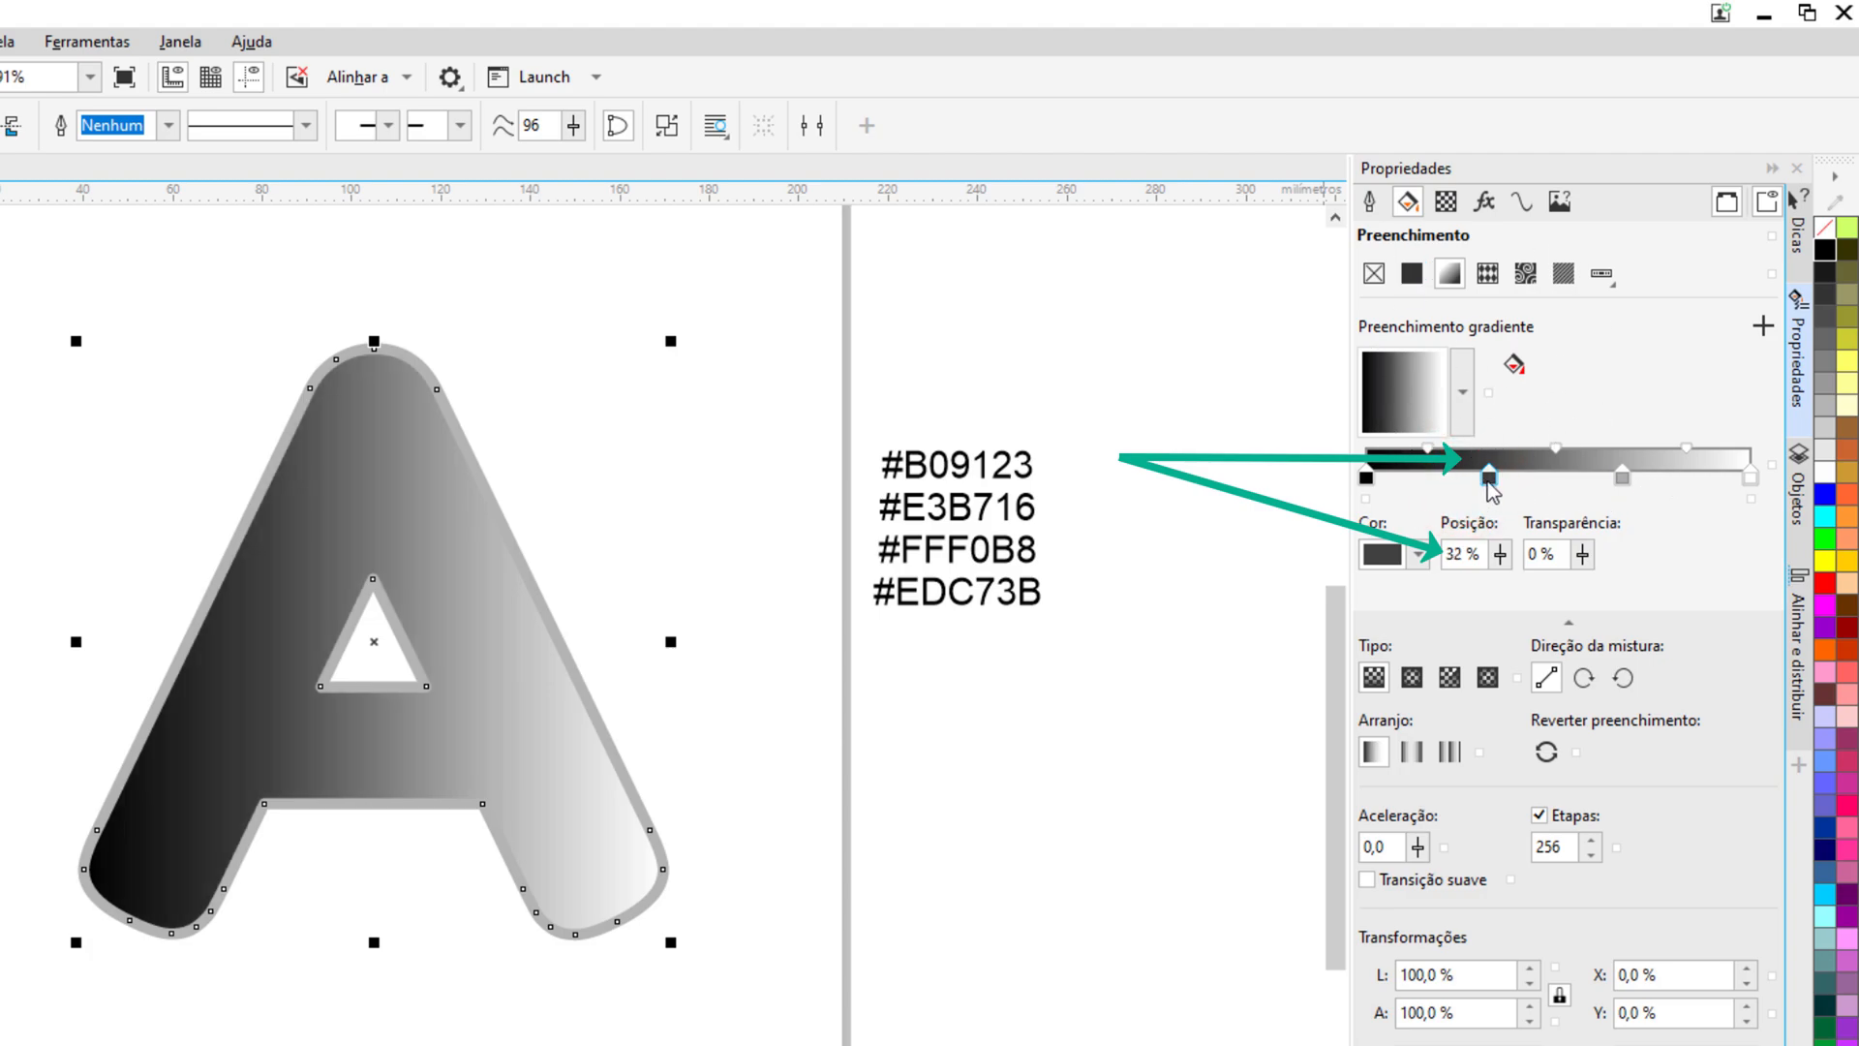
double_click(1479, 556)
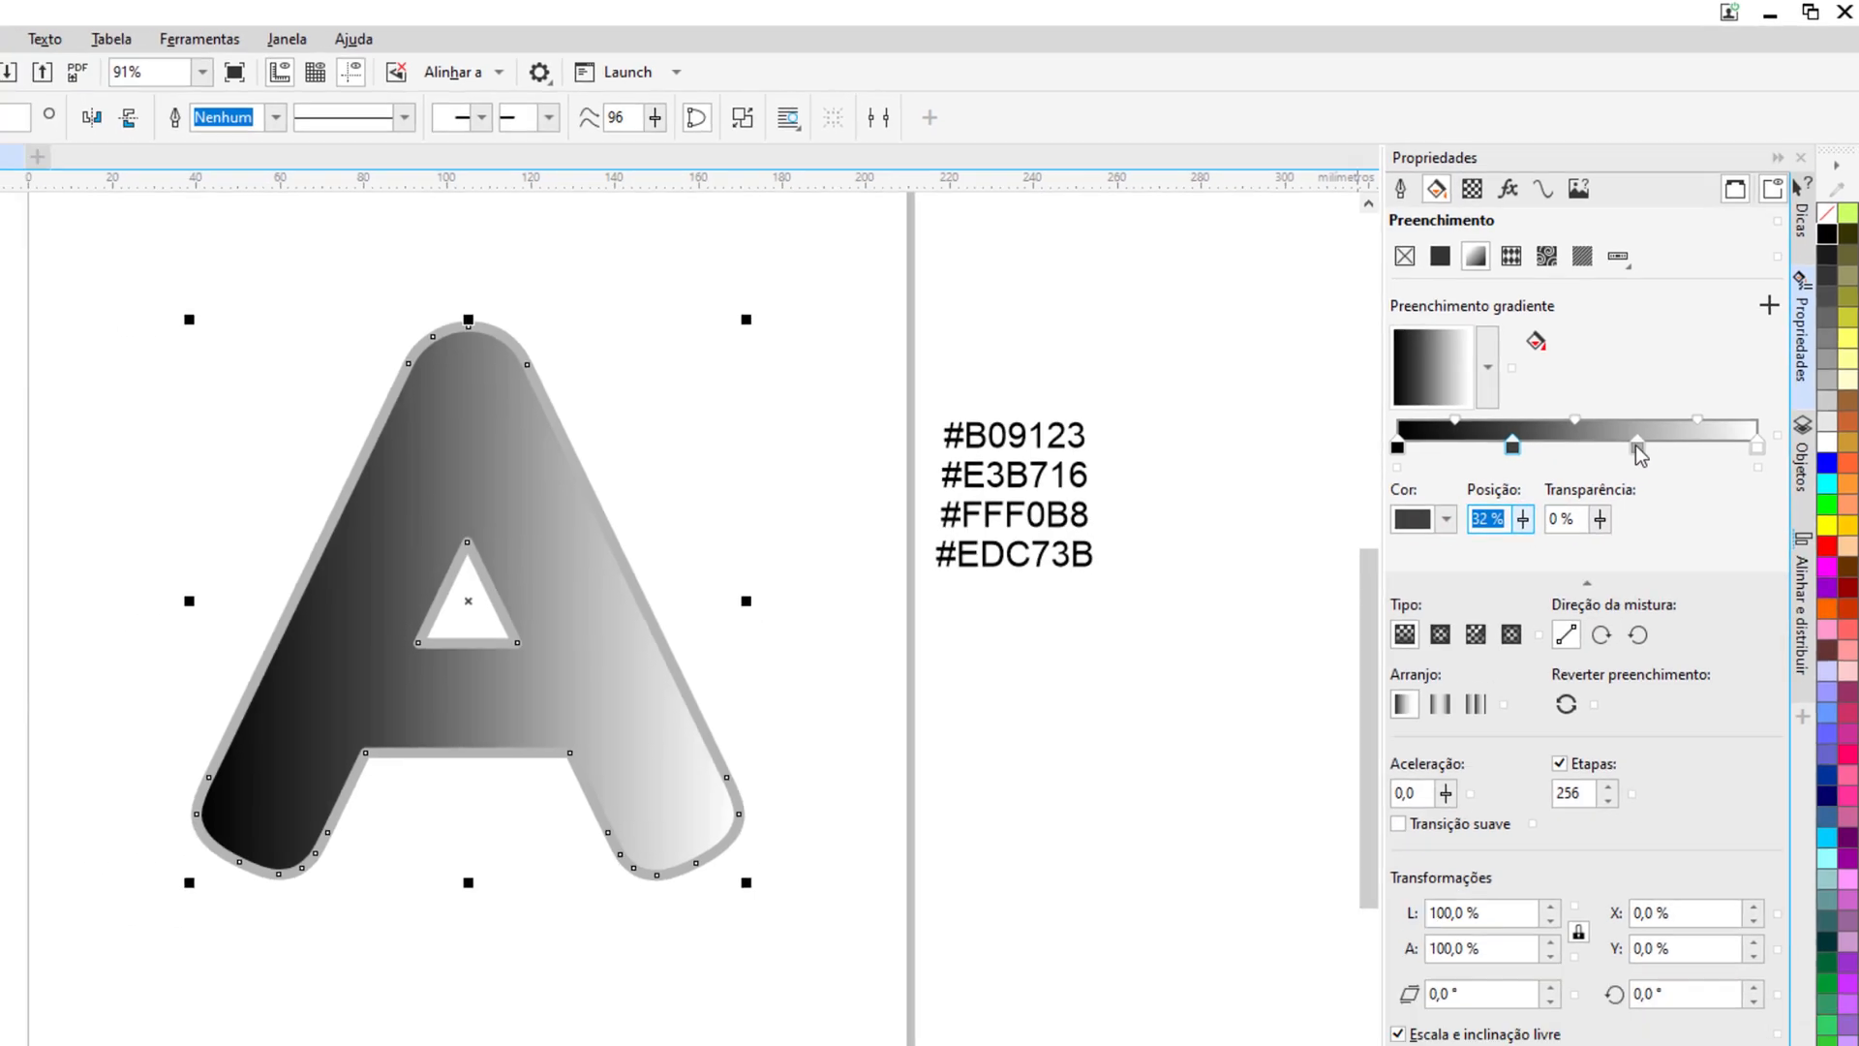
left_click(1622, 476)
left_click_drag(1686, 356, 1680, 359)
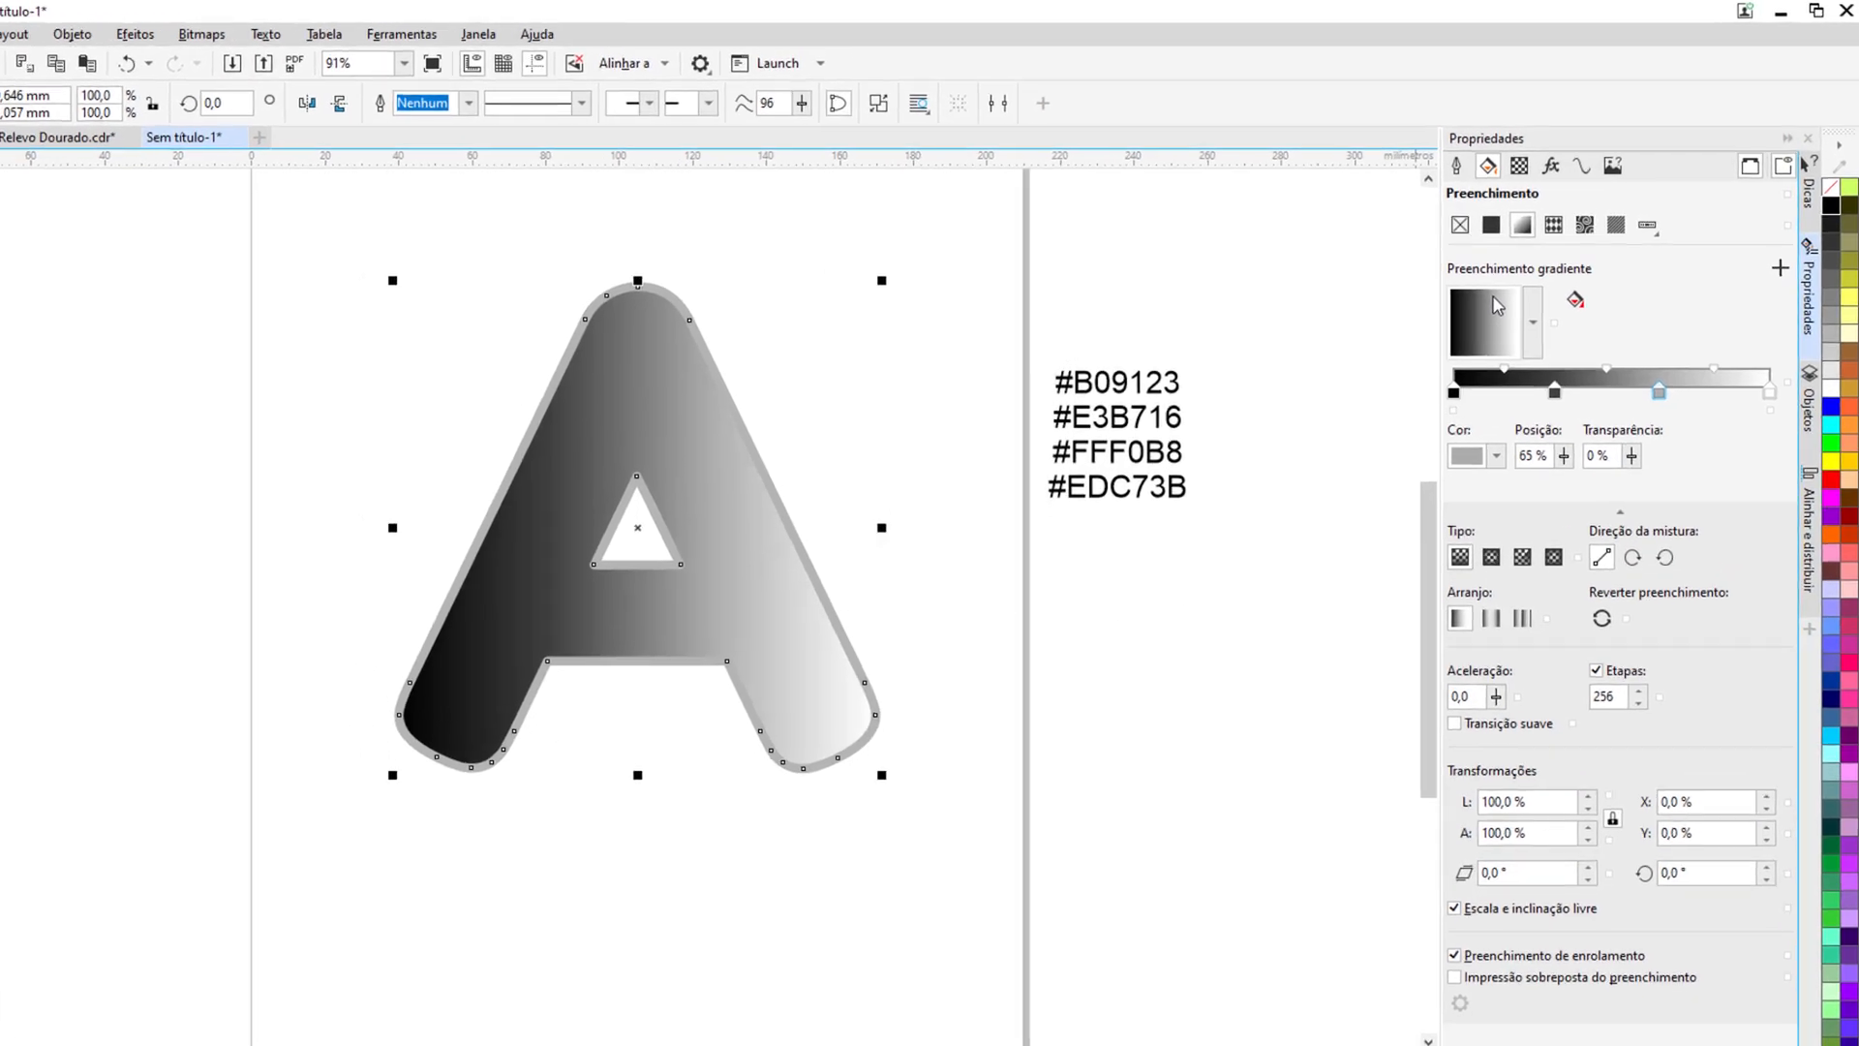
Step: Rotate the letter's gradient to 180° so its first colour lies on the letter's right leg
left_click(1526, 291)
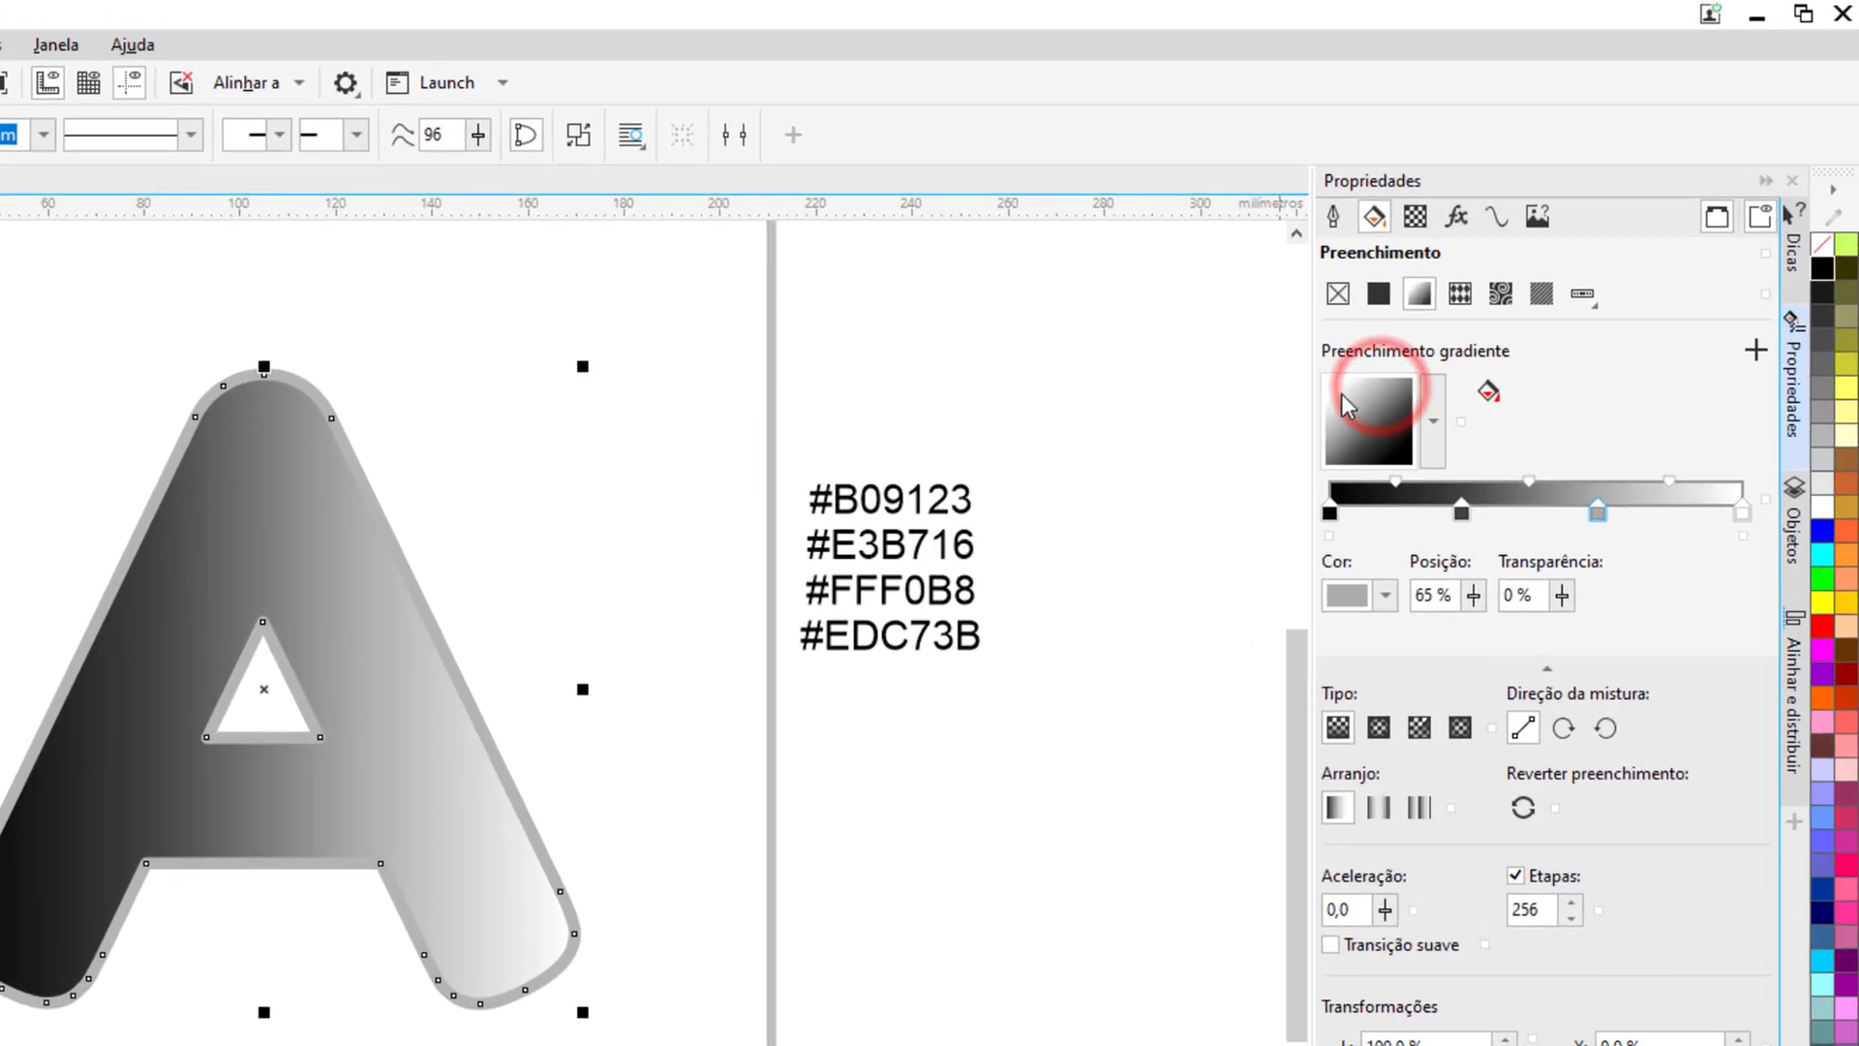
mouse_move(1336, 421)
left_mouse_down()
mouse_move(1396, 389)
mouse_move(1344, 393)
mouse_move(1346, 431)
left_mouse_up()
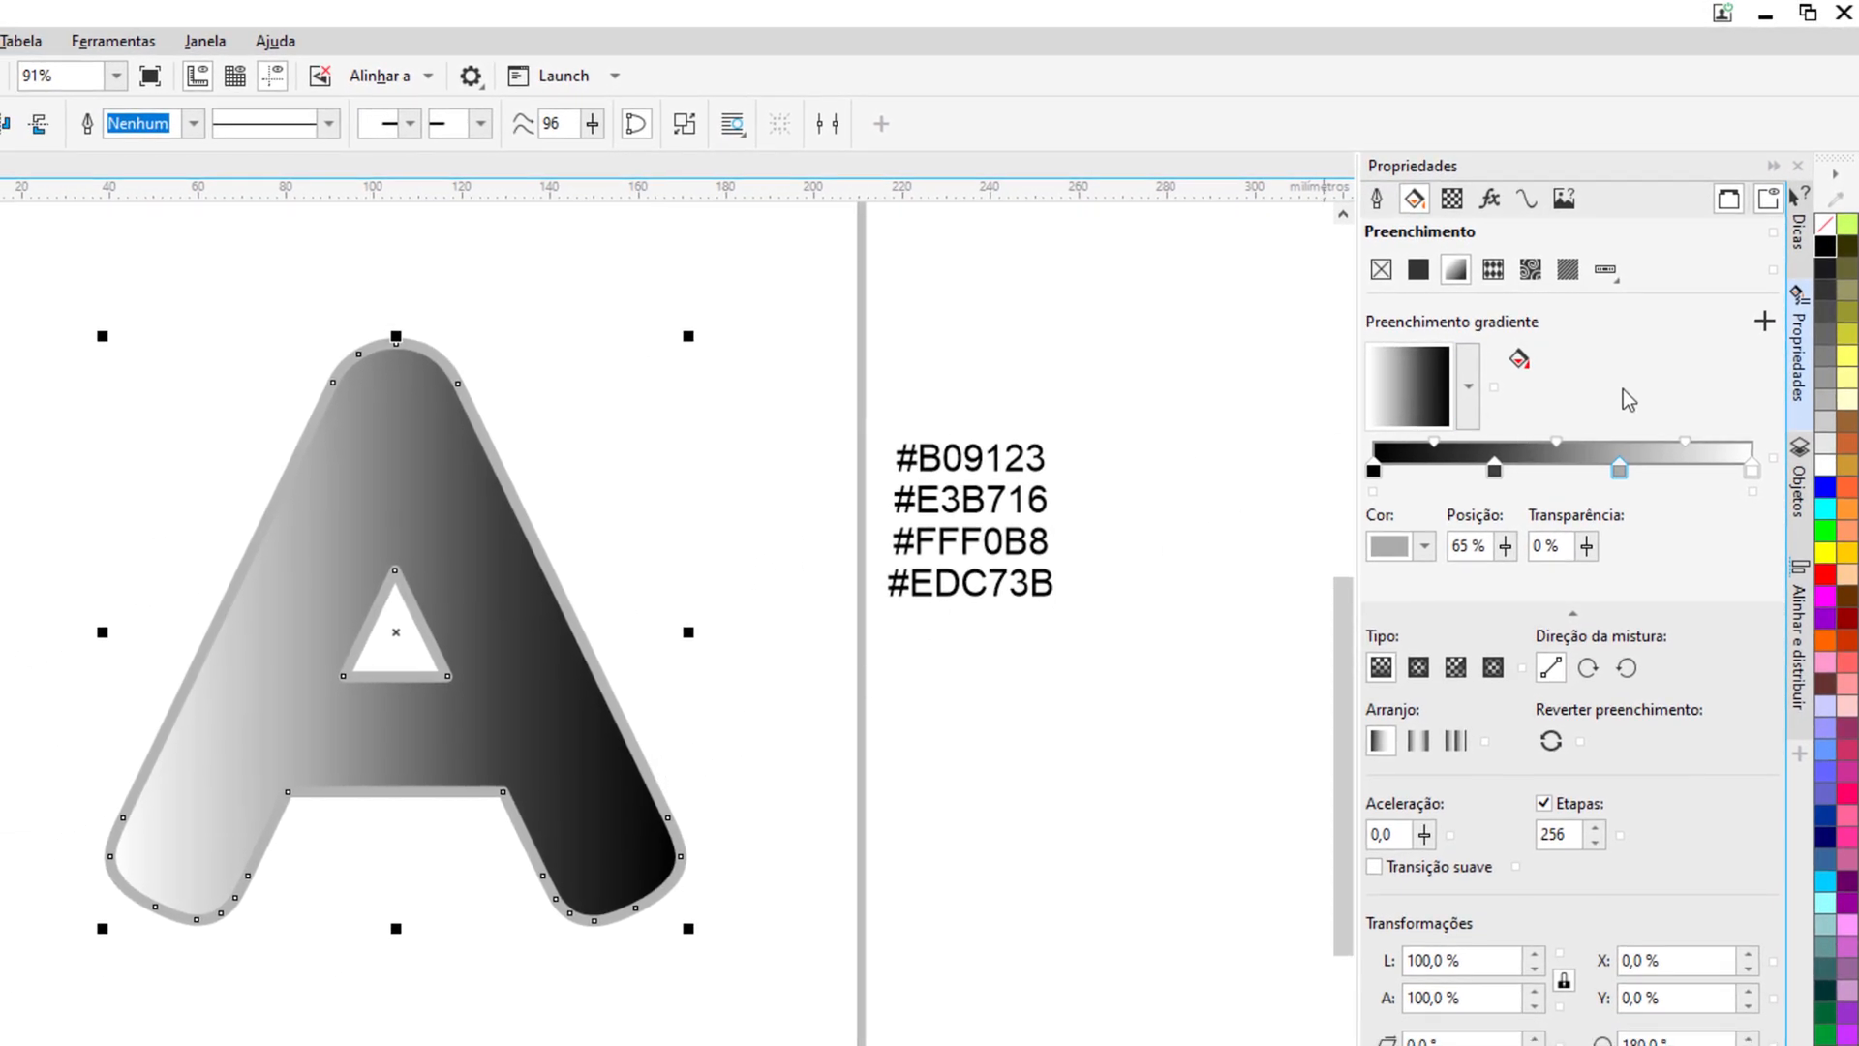
left_click(1623, 390)
Step: Set the gradient's first colour node, at 0%, to #B09123
left_click(1374, 472)
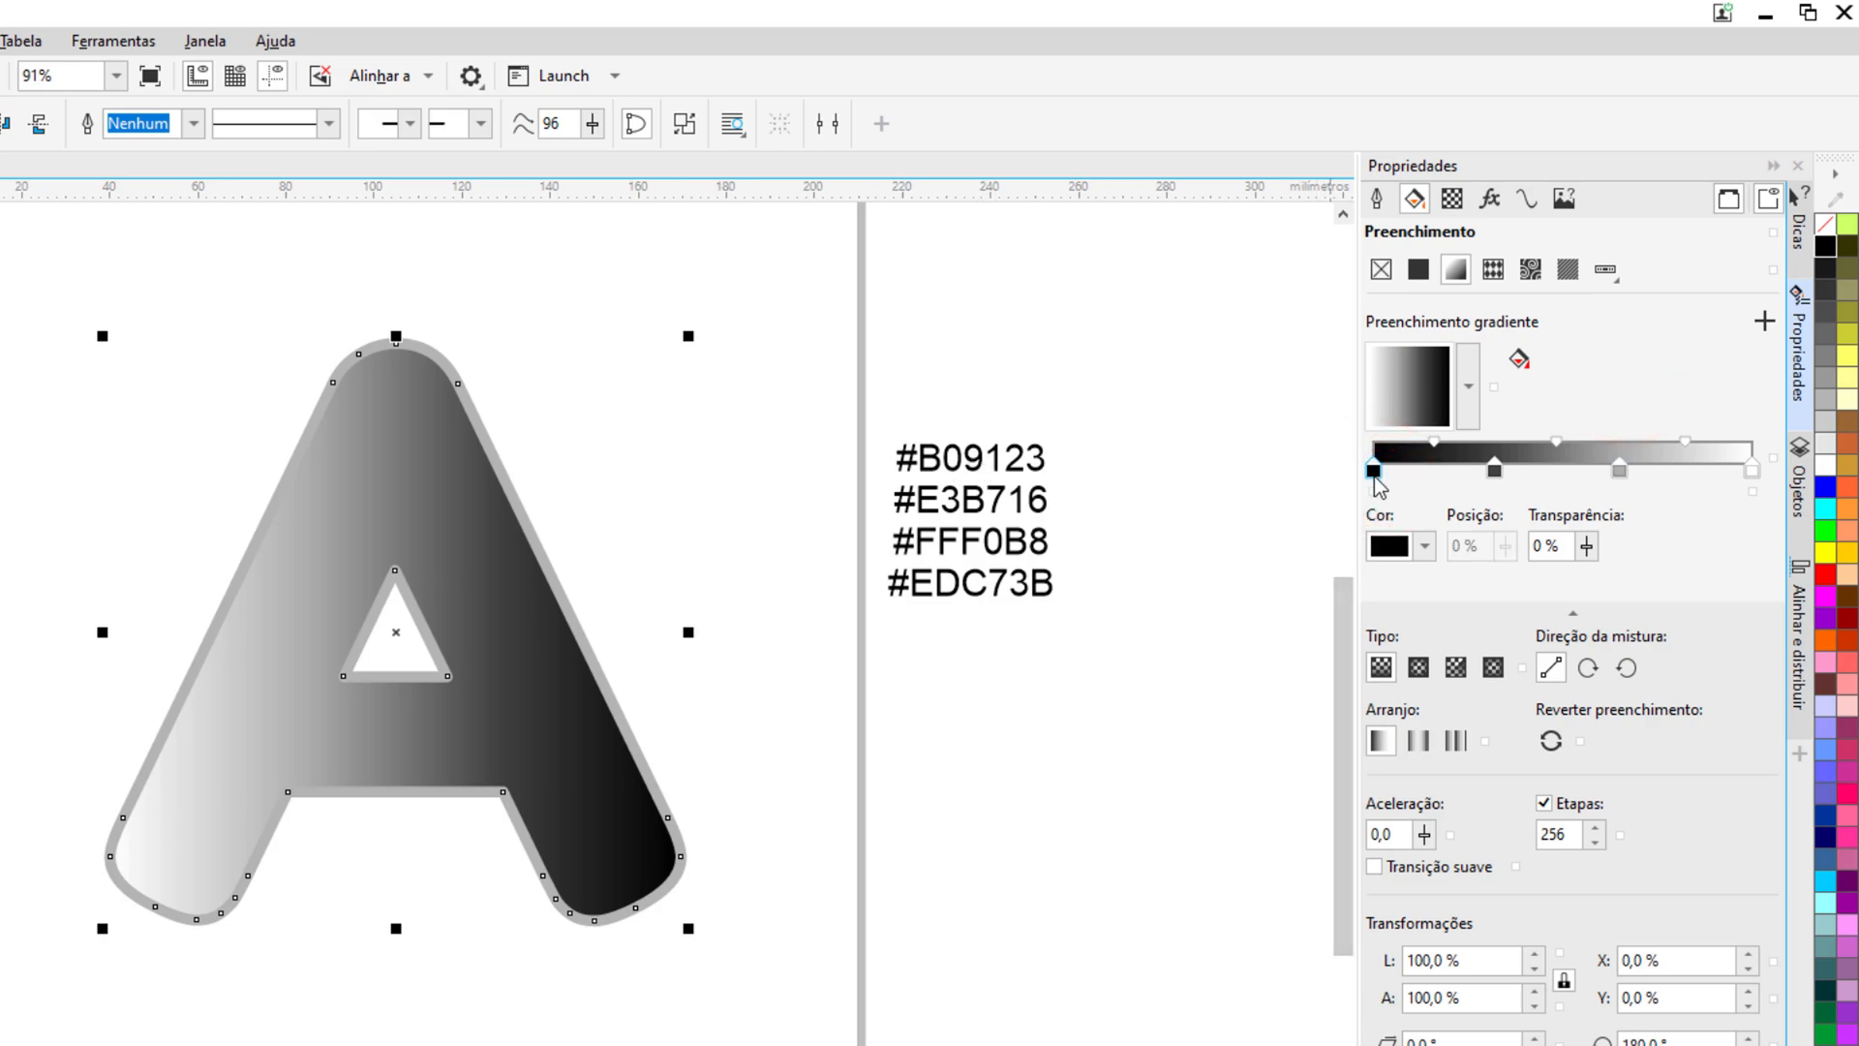
left_click(1424, 547)
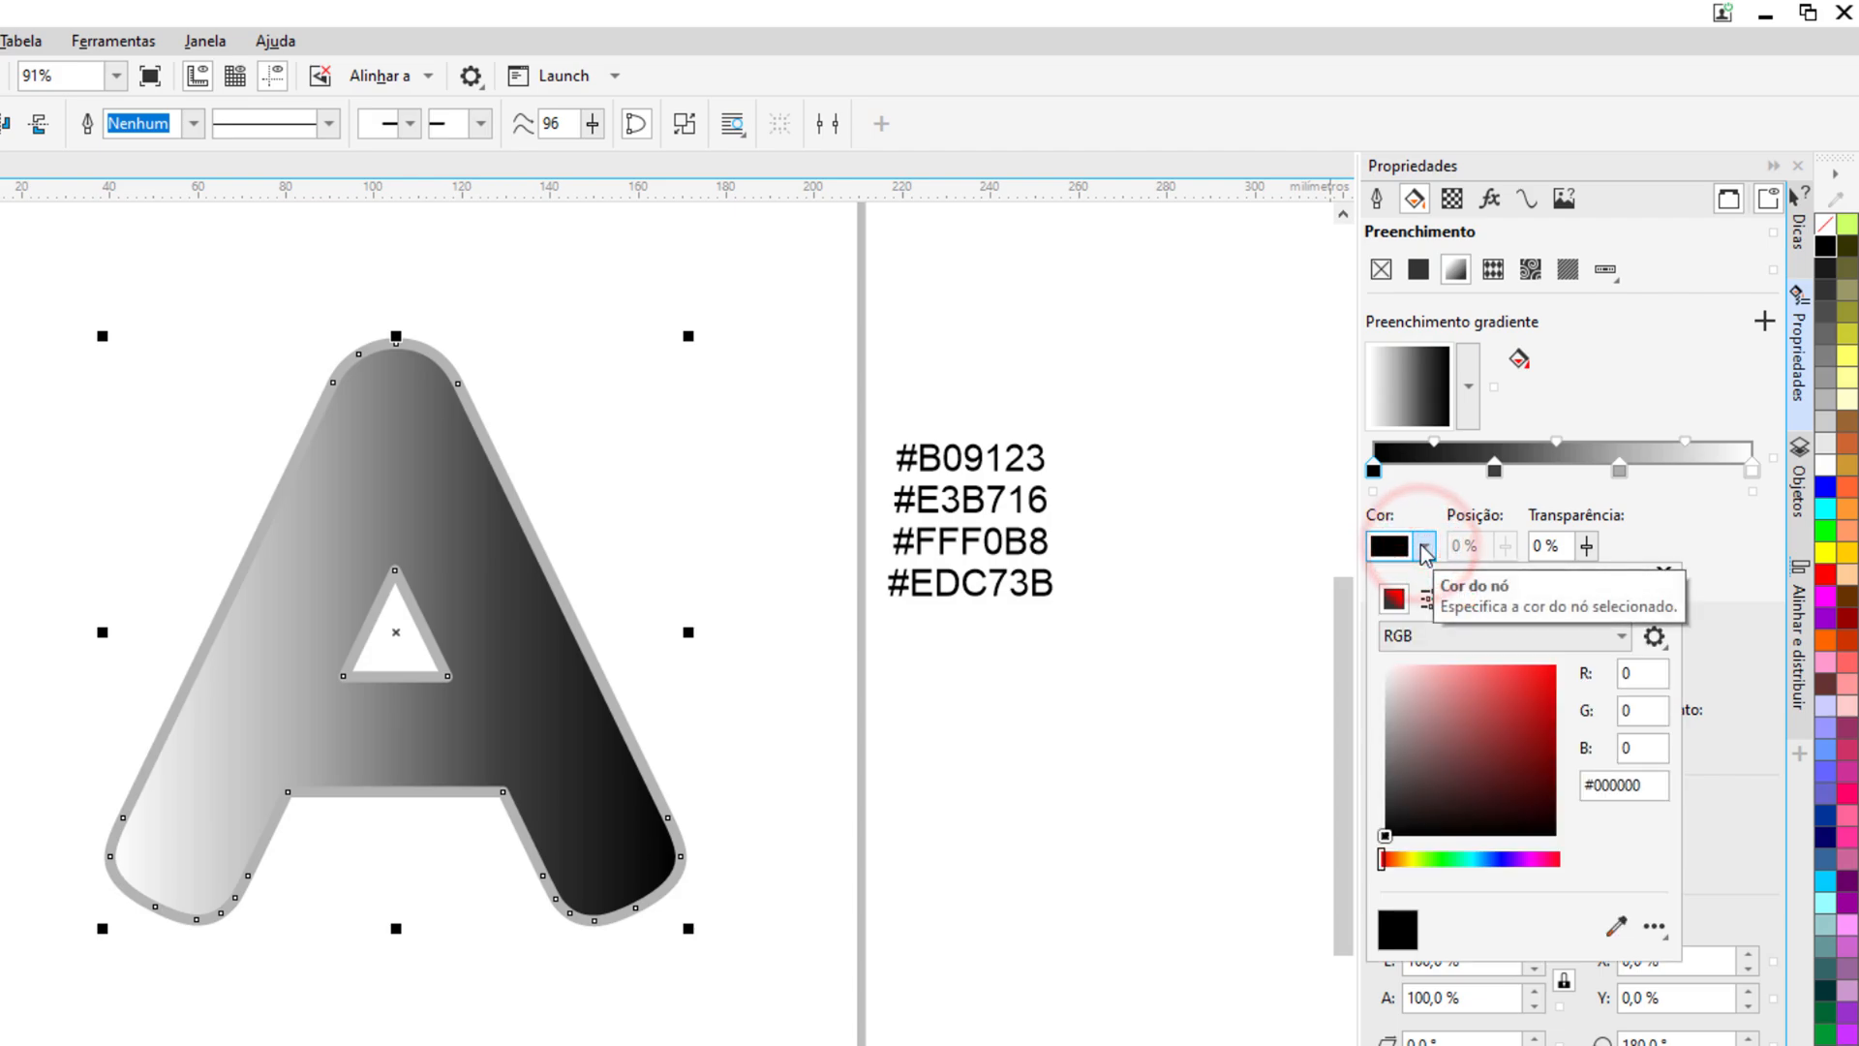
left_click_drag(1651, 785, 1584, 799)
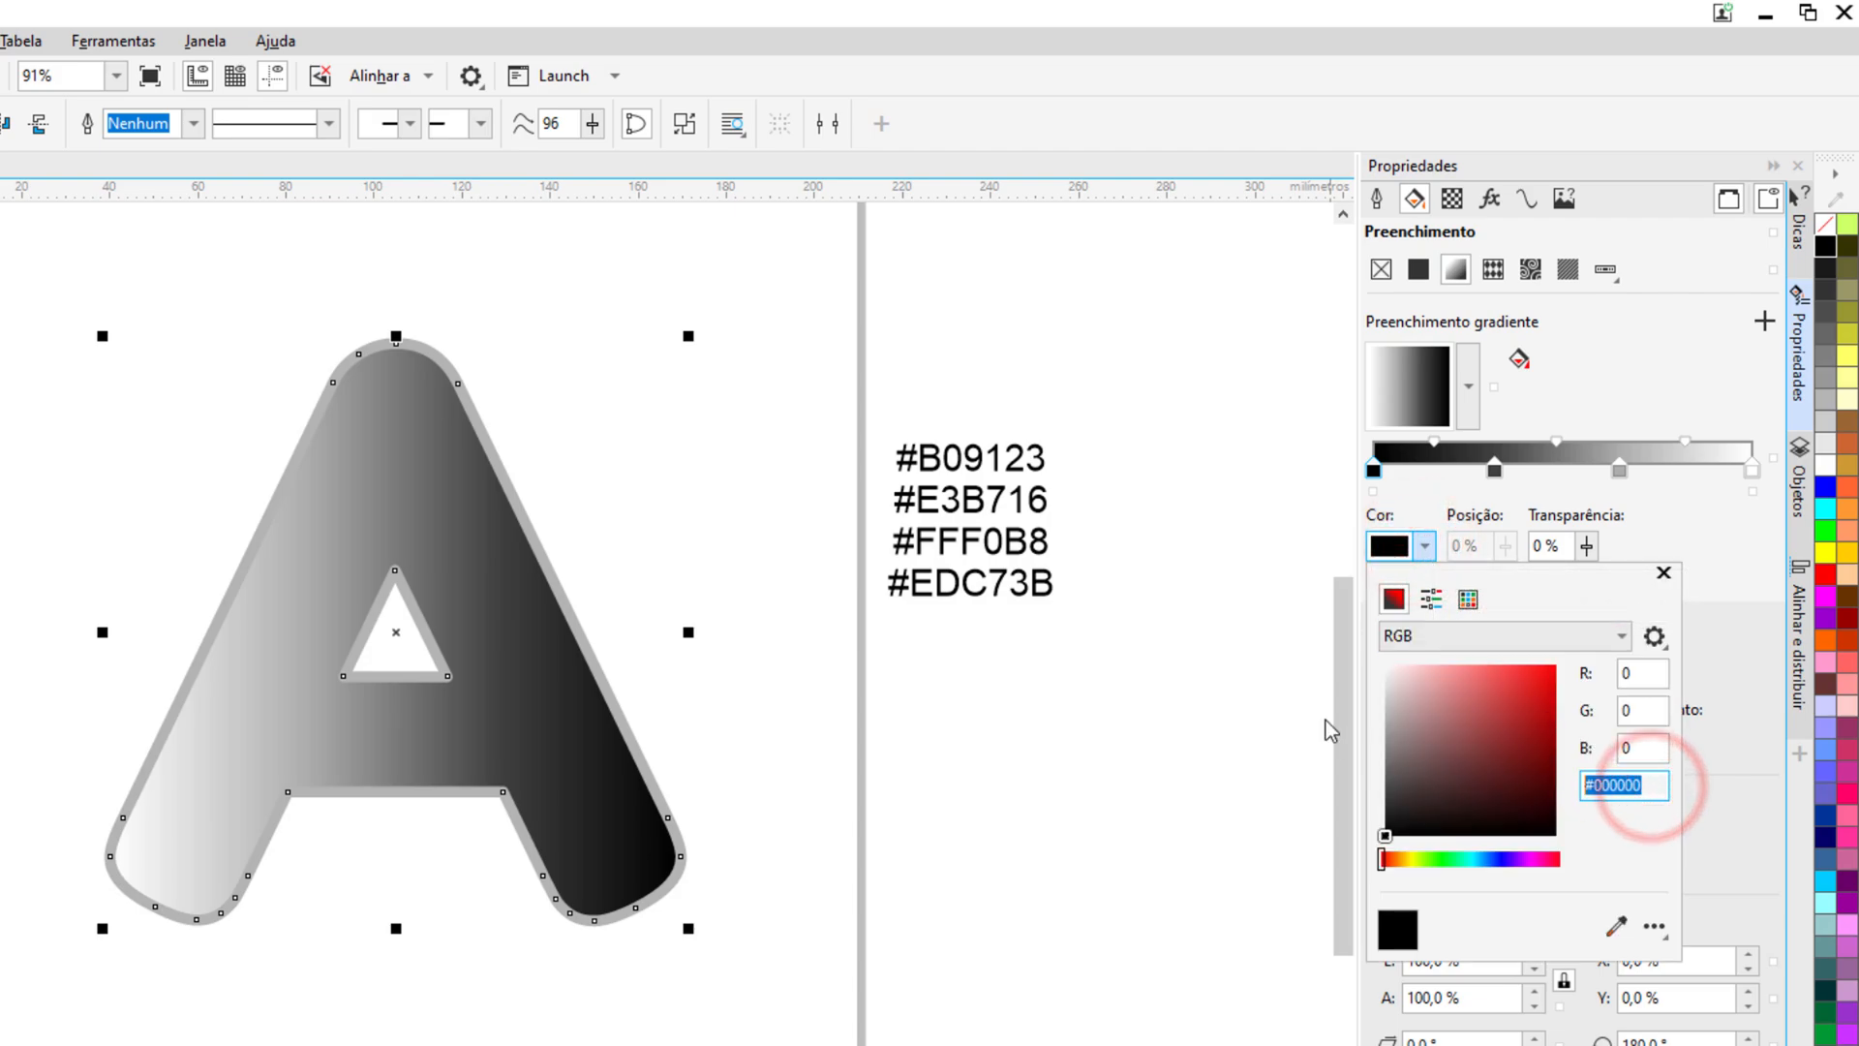
mouse_move(1496, 736)
left_mouse_down()
mouse_move(1483, 713)
mouse_move(1451, 723)
mouse_move(1497, 738)
mouse_move(1424, 761)
mouse_move(1439, 725)
left_mouse_up()
left_click(1647, 672)
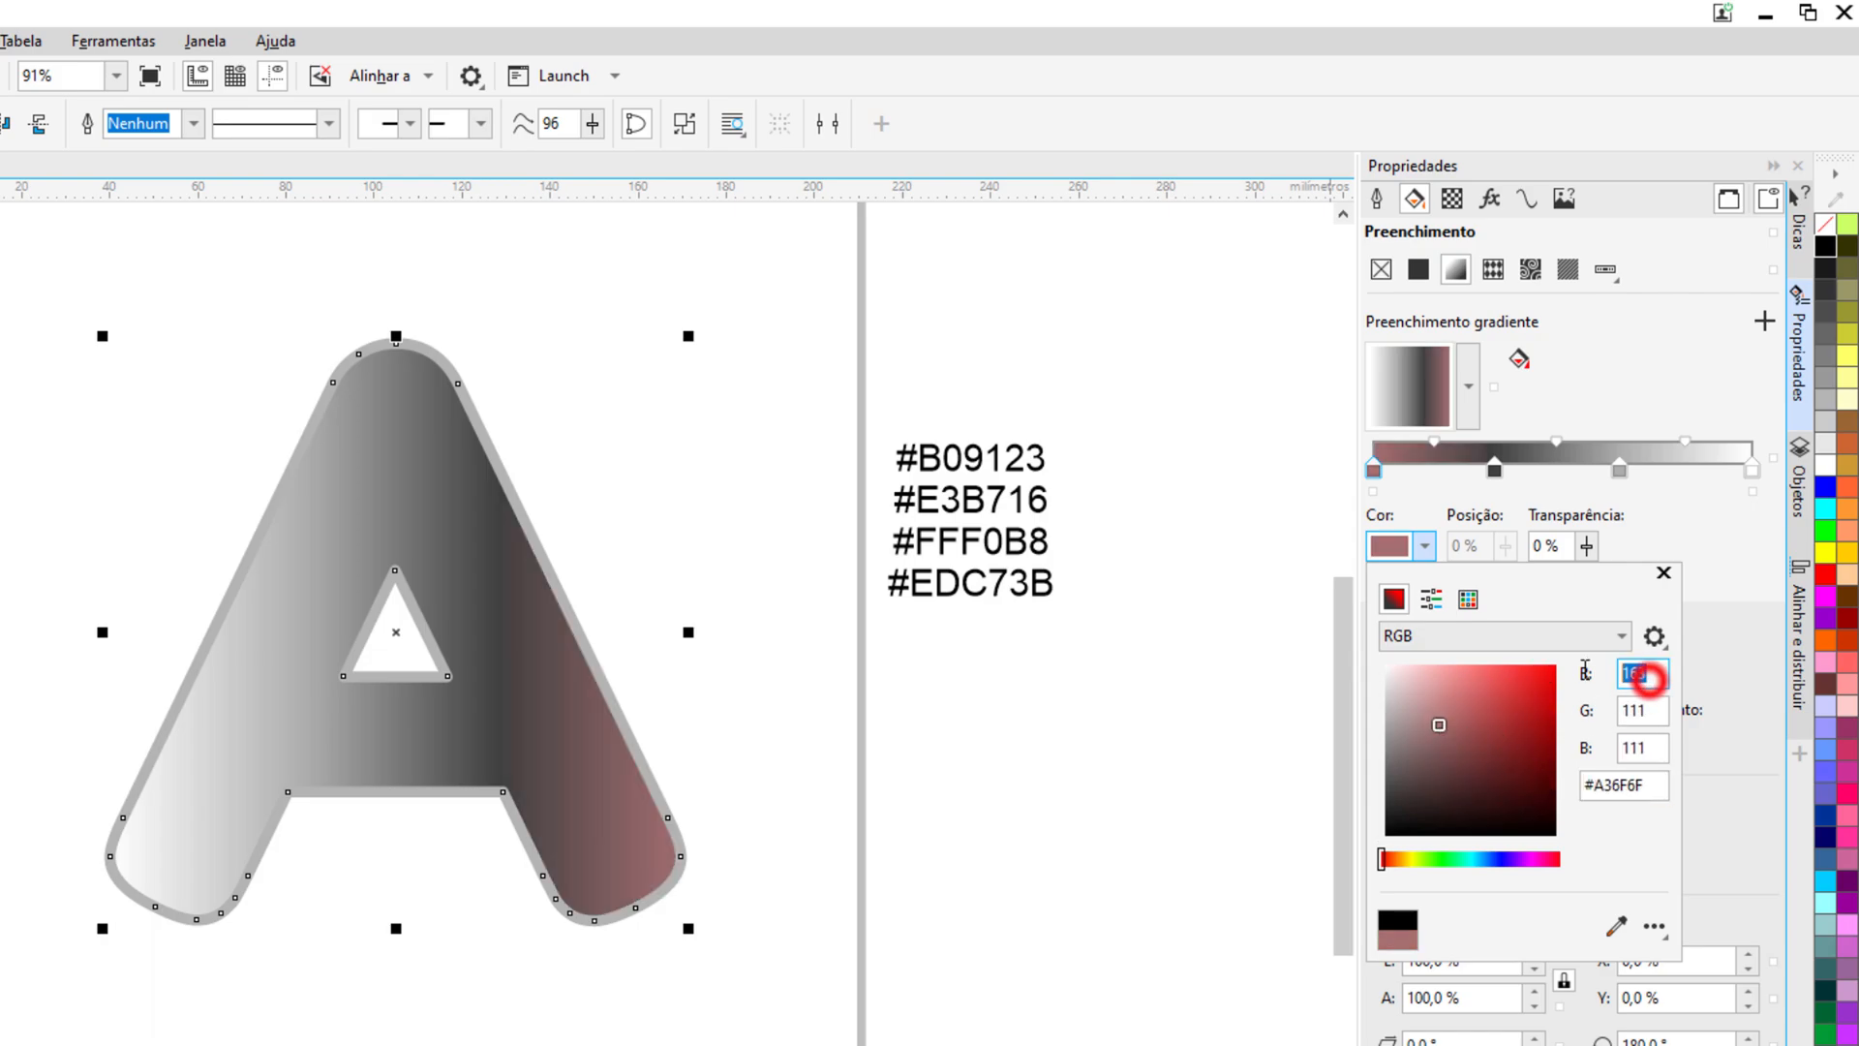
left_click(1652, 710)
left_click(1659, 748)
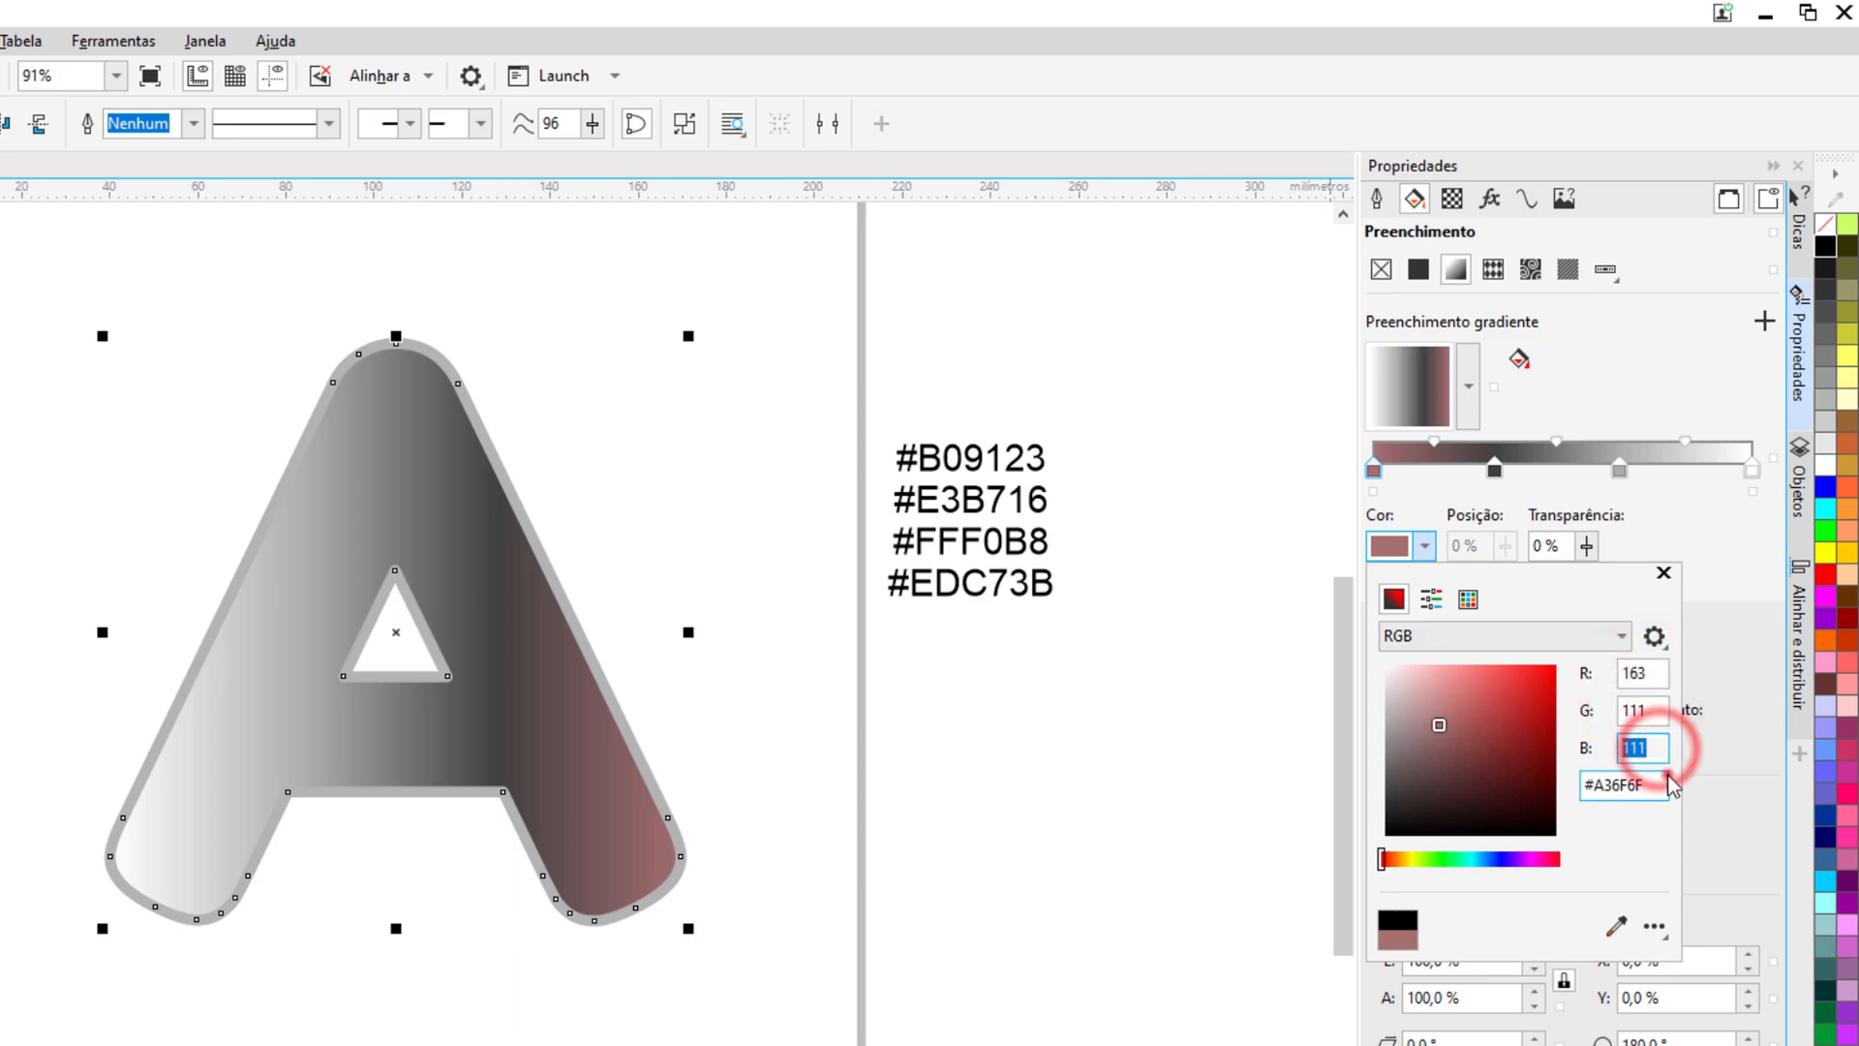
left_click(1638, 784)
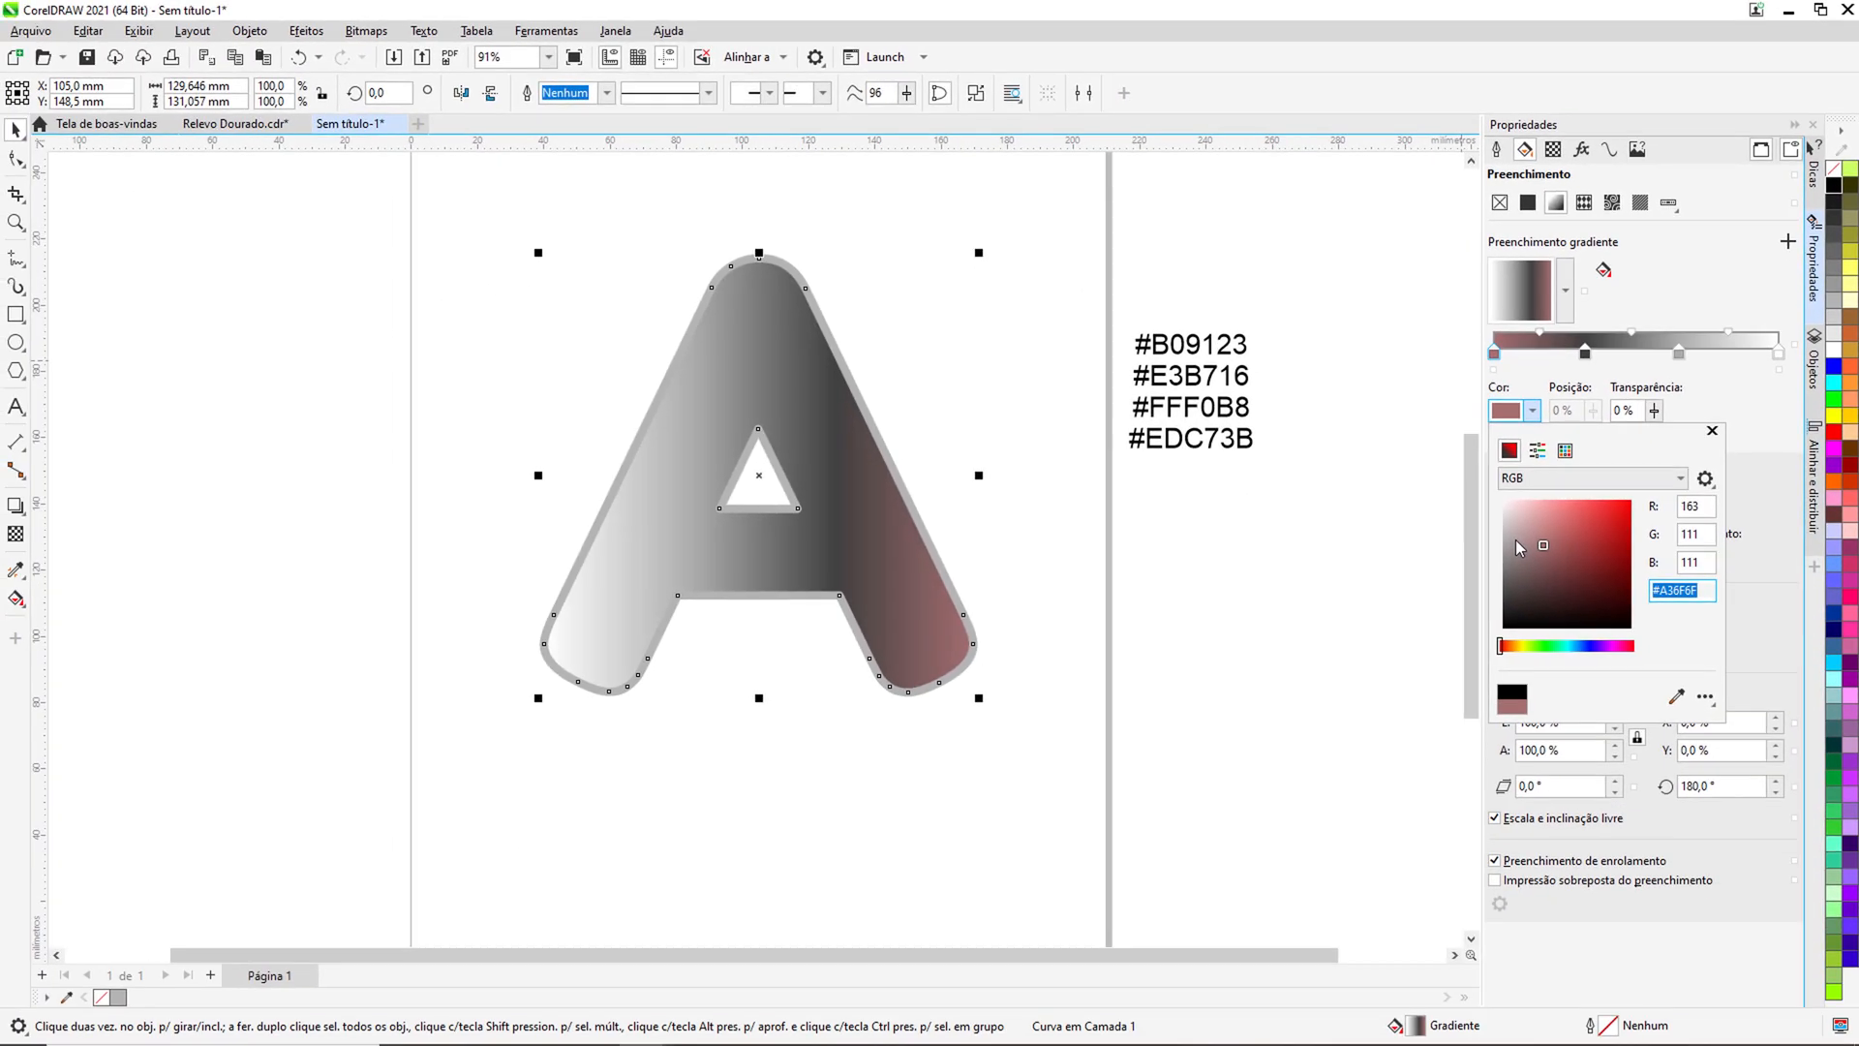
type("#B09123")
key("Return")
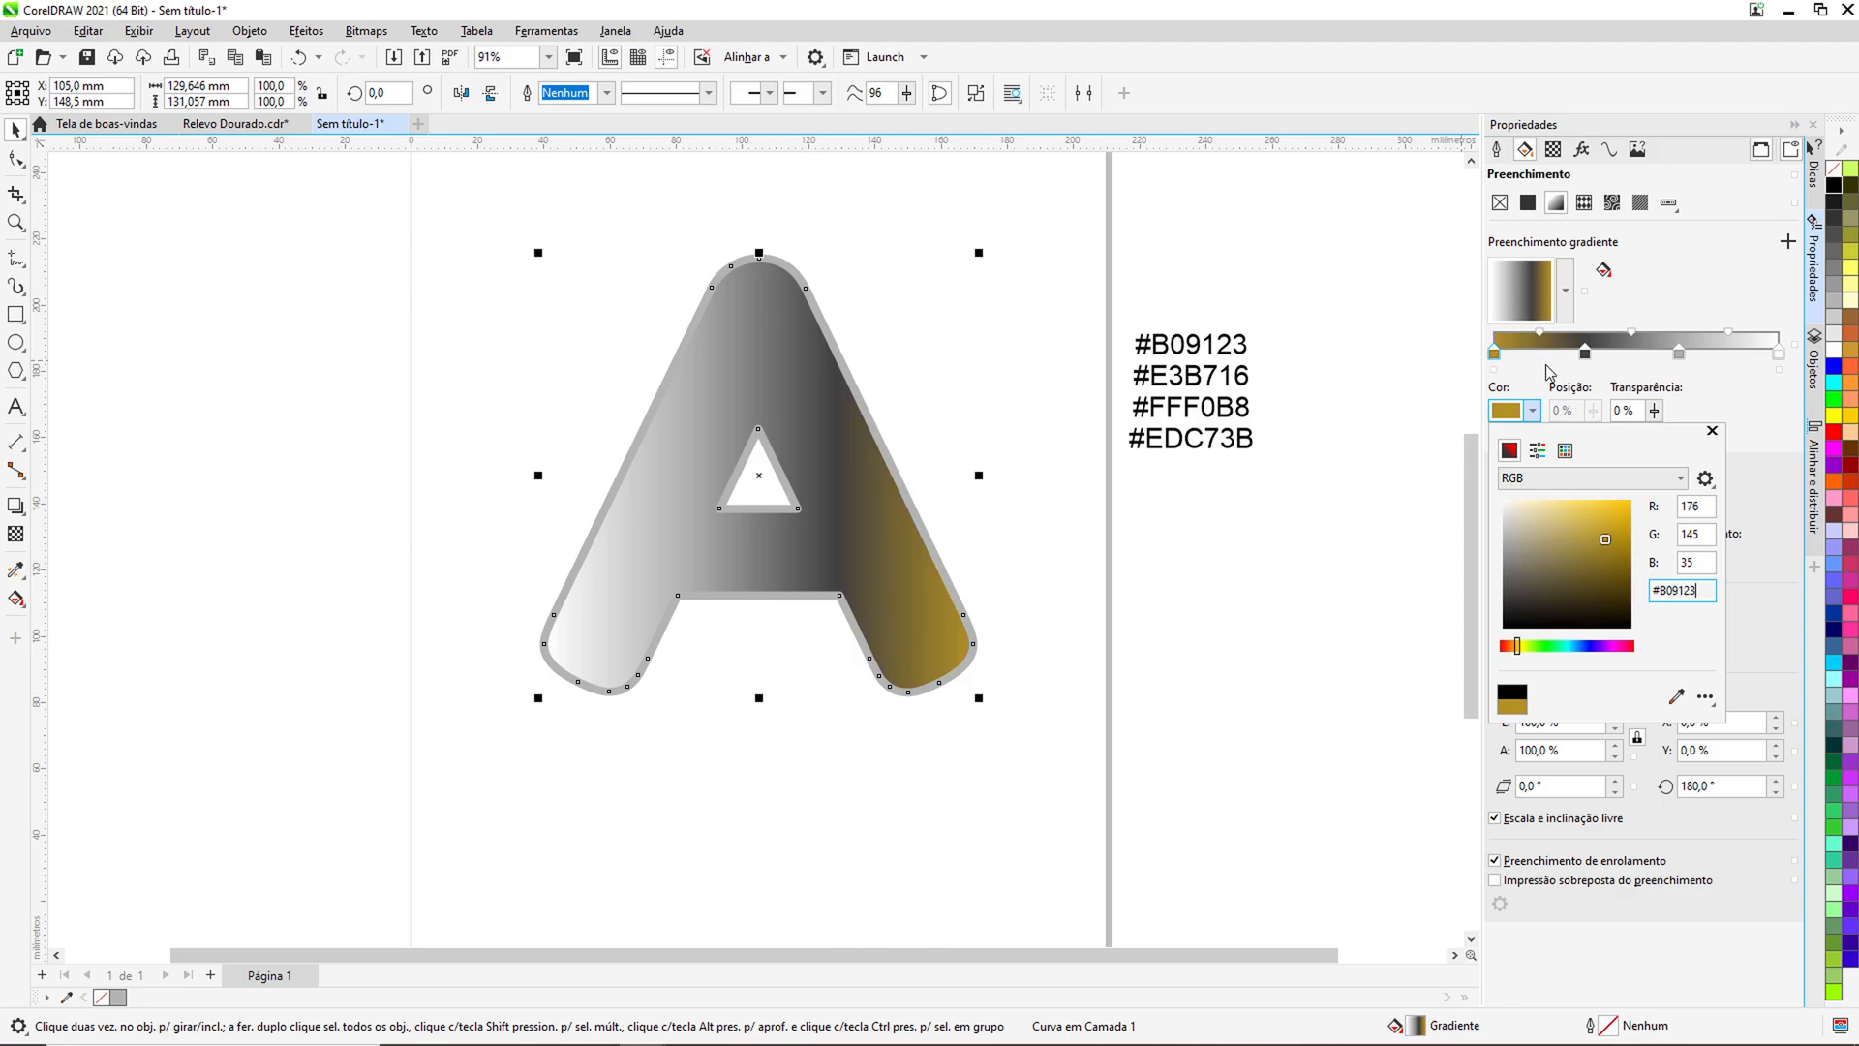
Step: Set the gradient's 32% colour node to #E3B716
left_click(1584, 353)
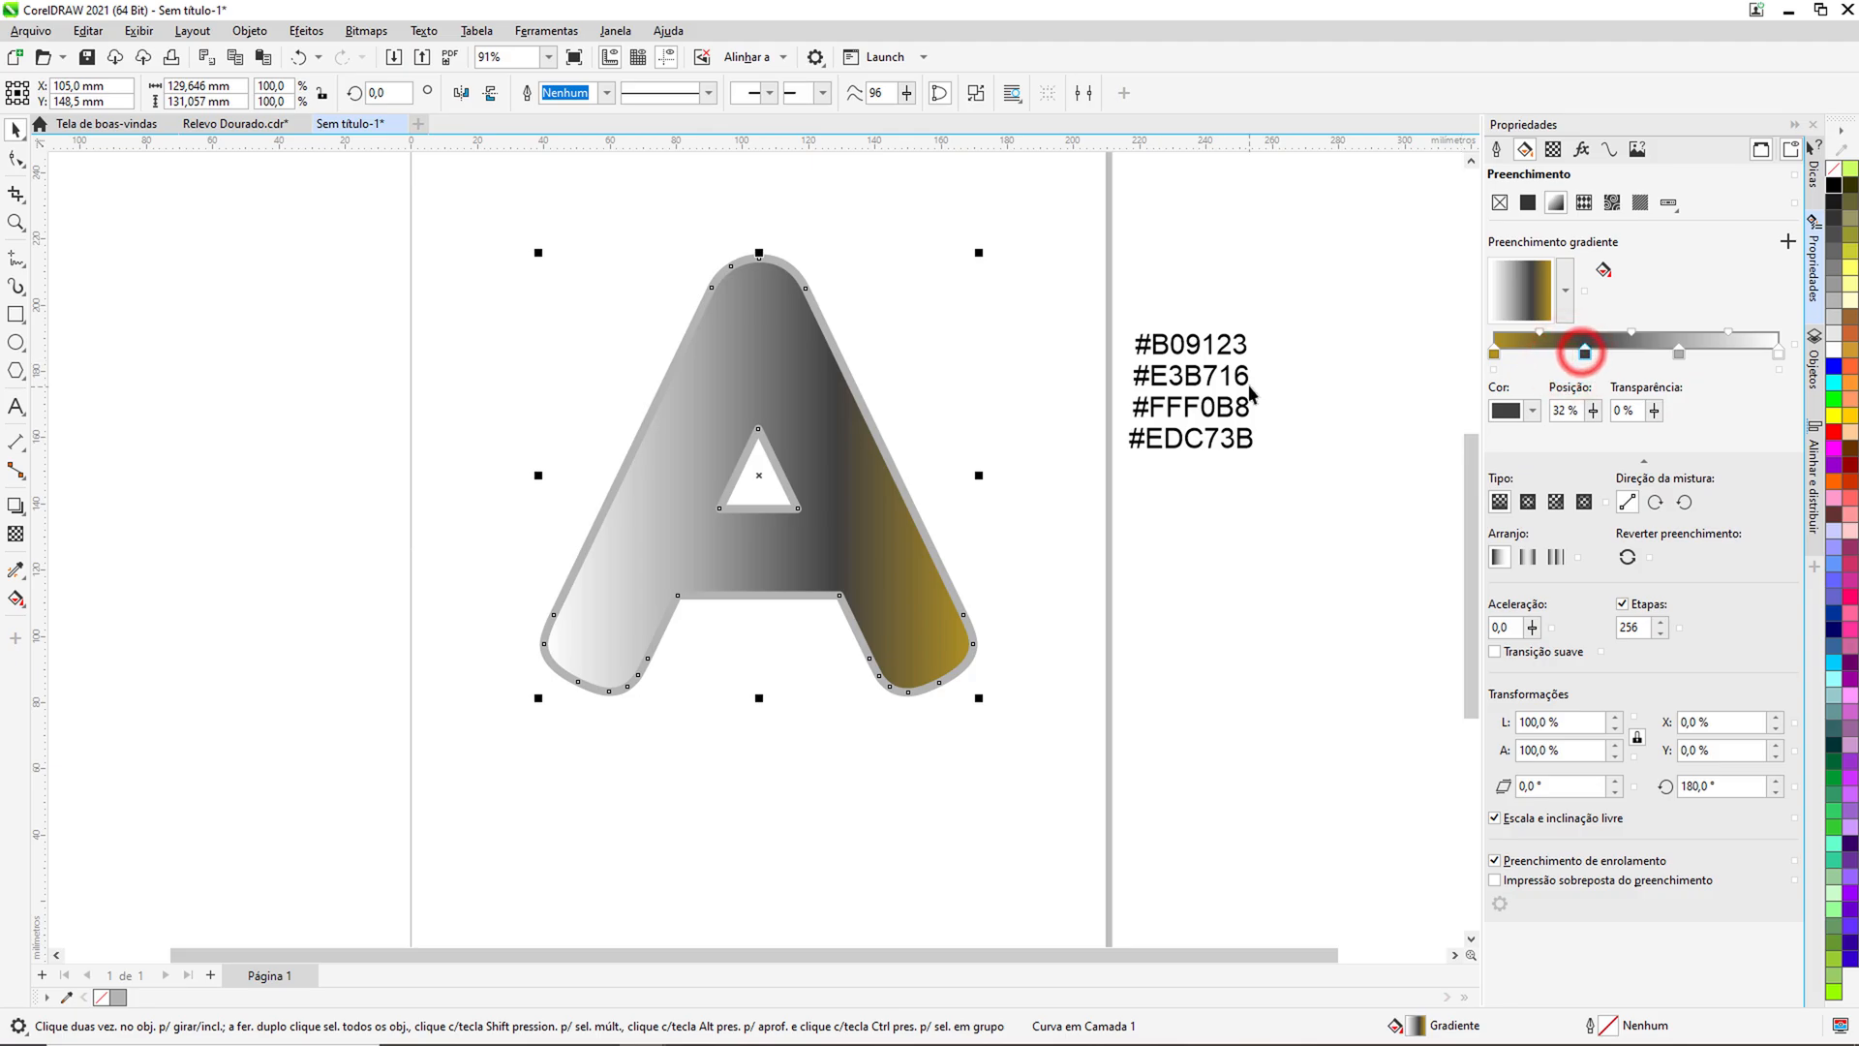
left_click(1532, 410)
left_click(1688, 589)
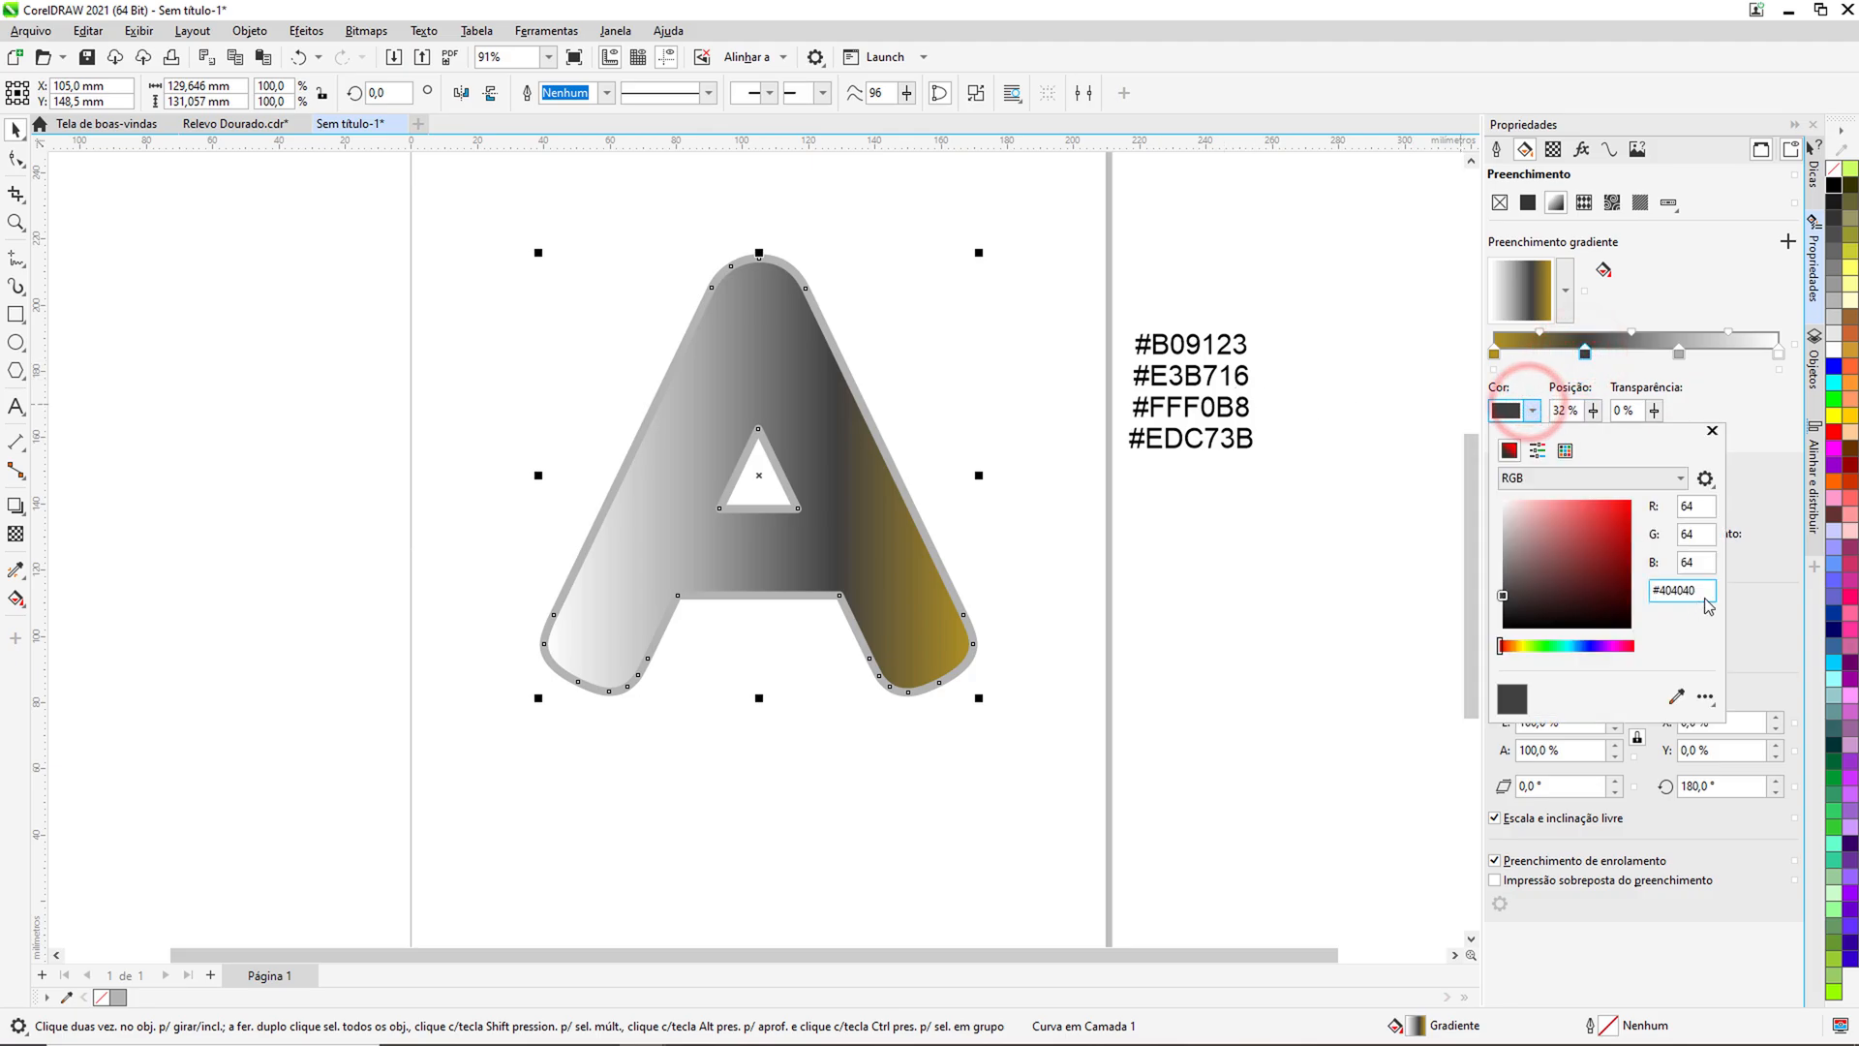
type("#E")
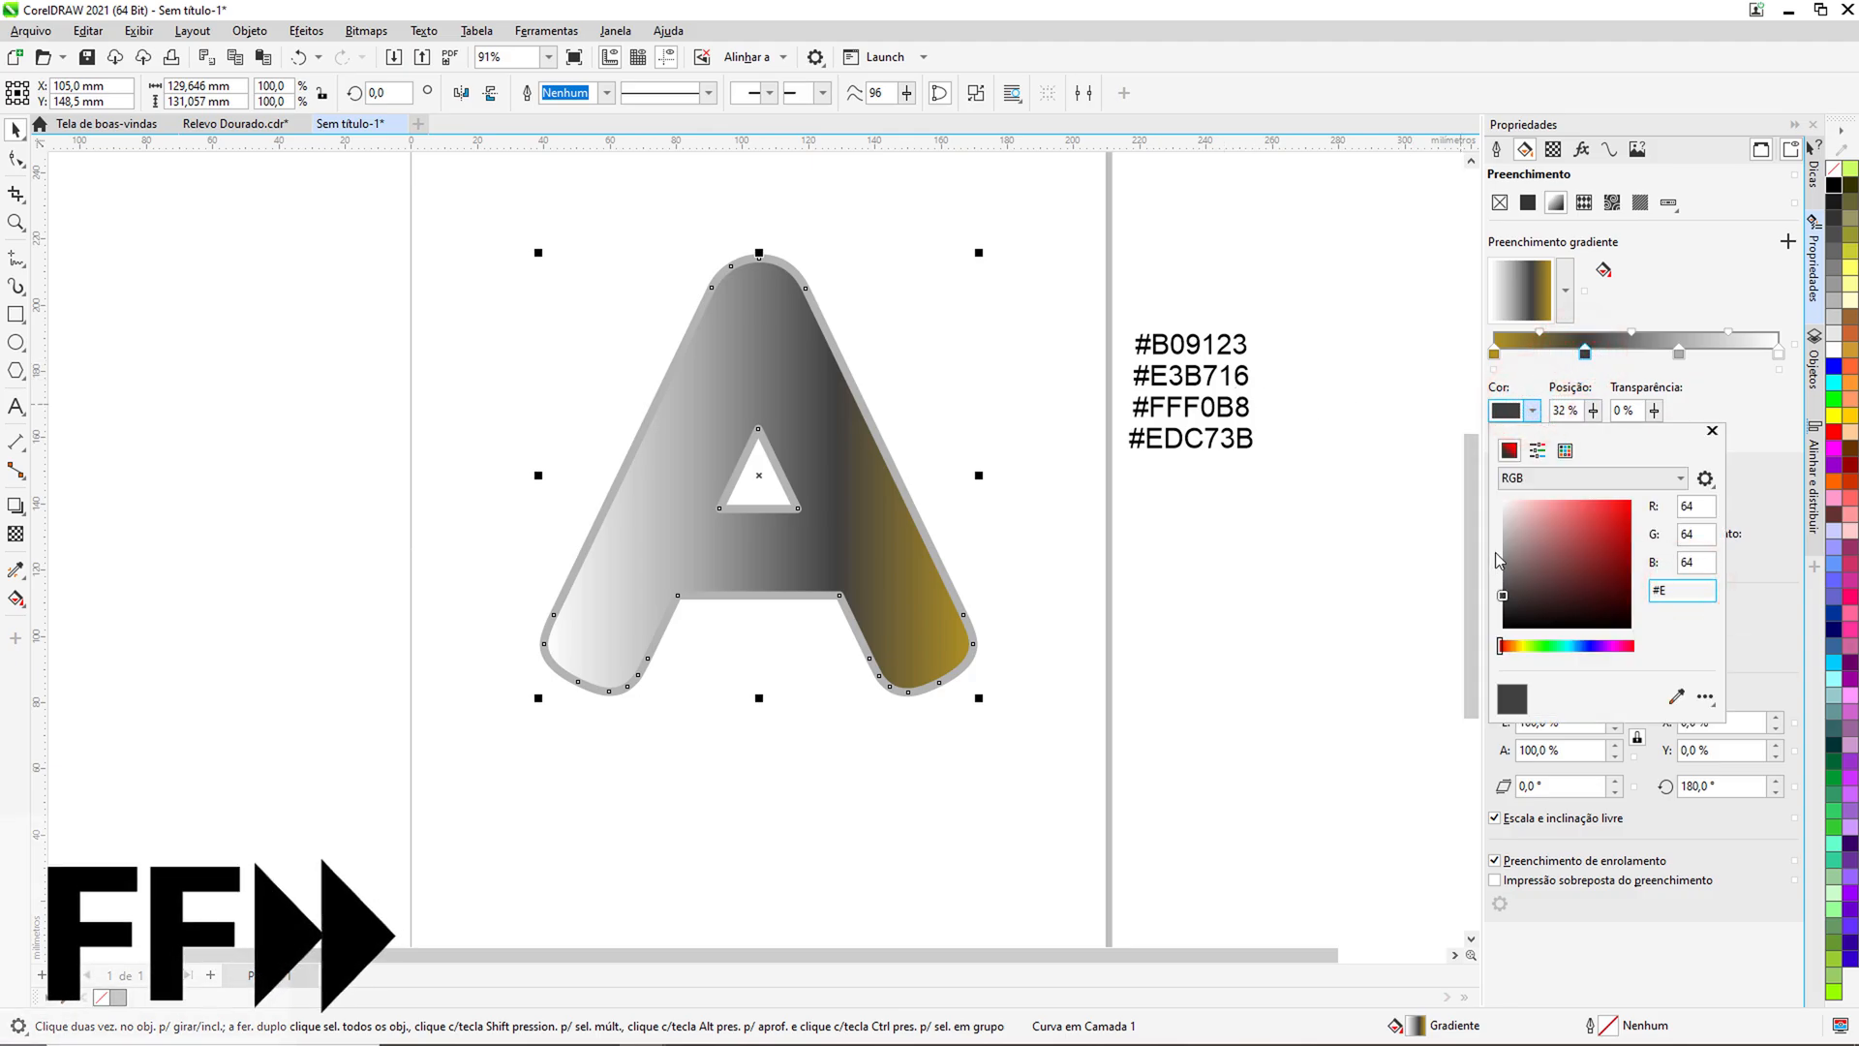
type("3B71")
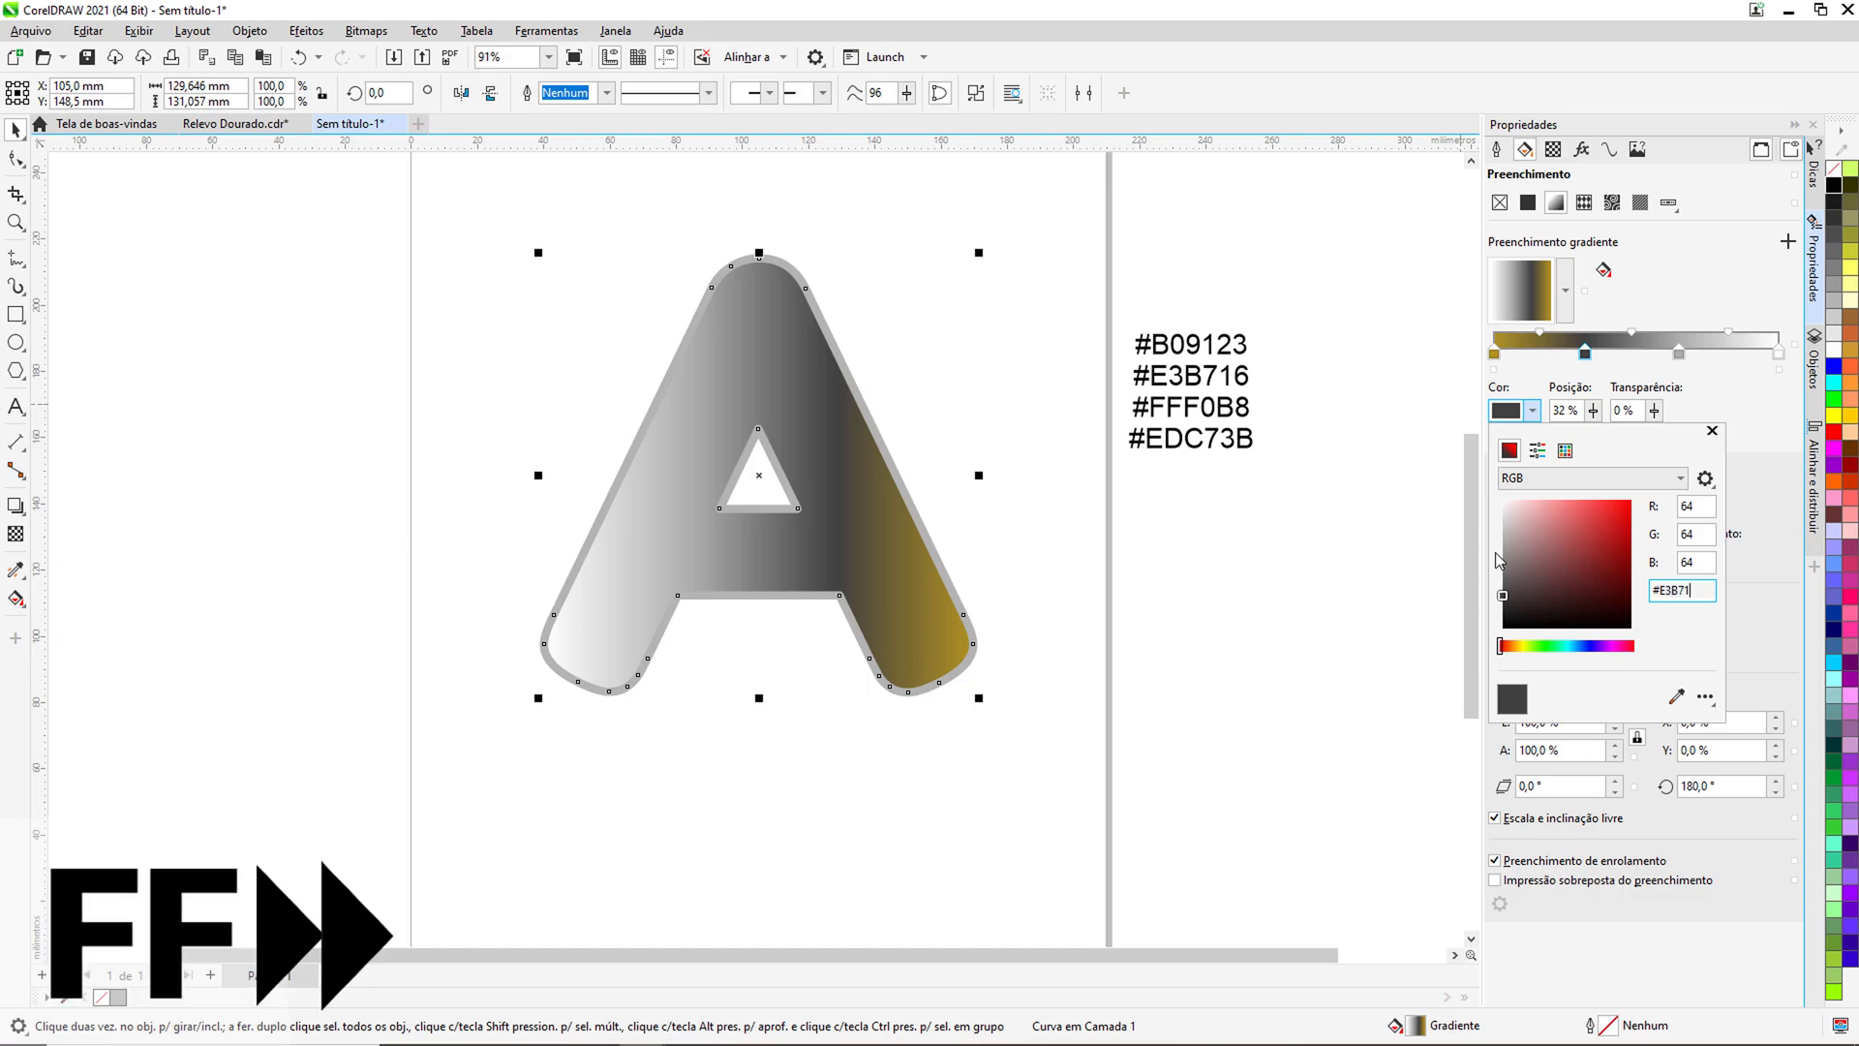
key("Return")
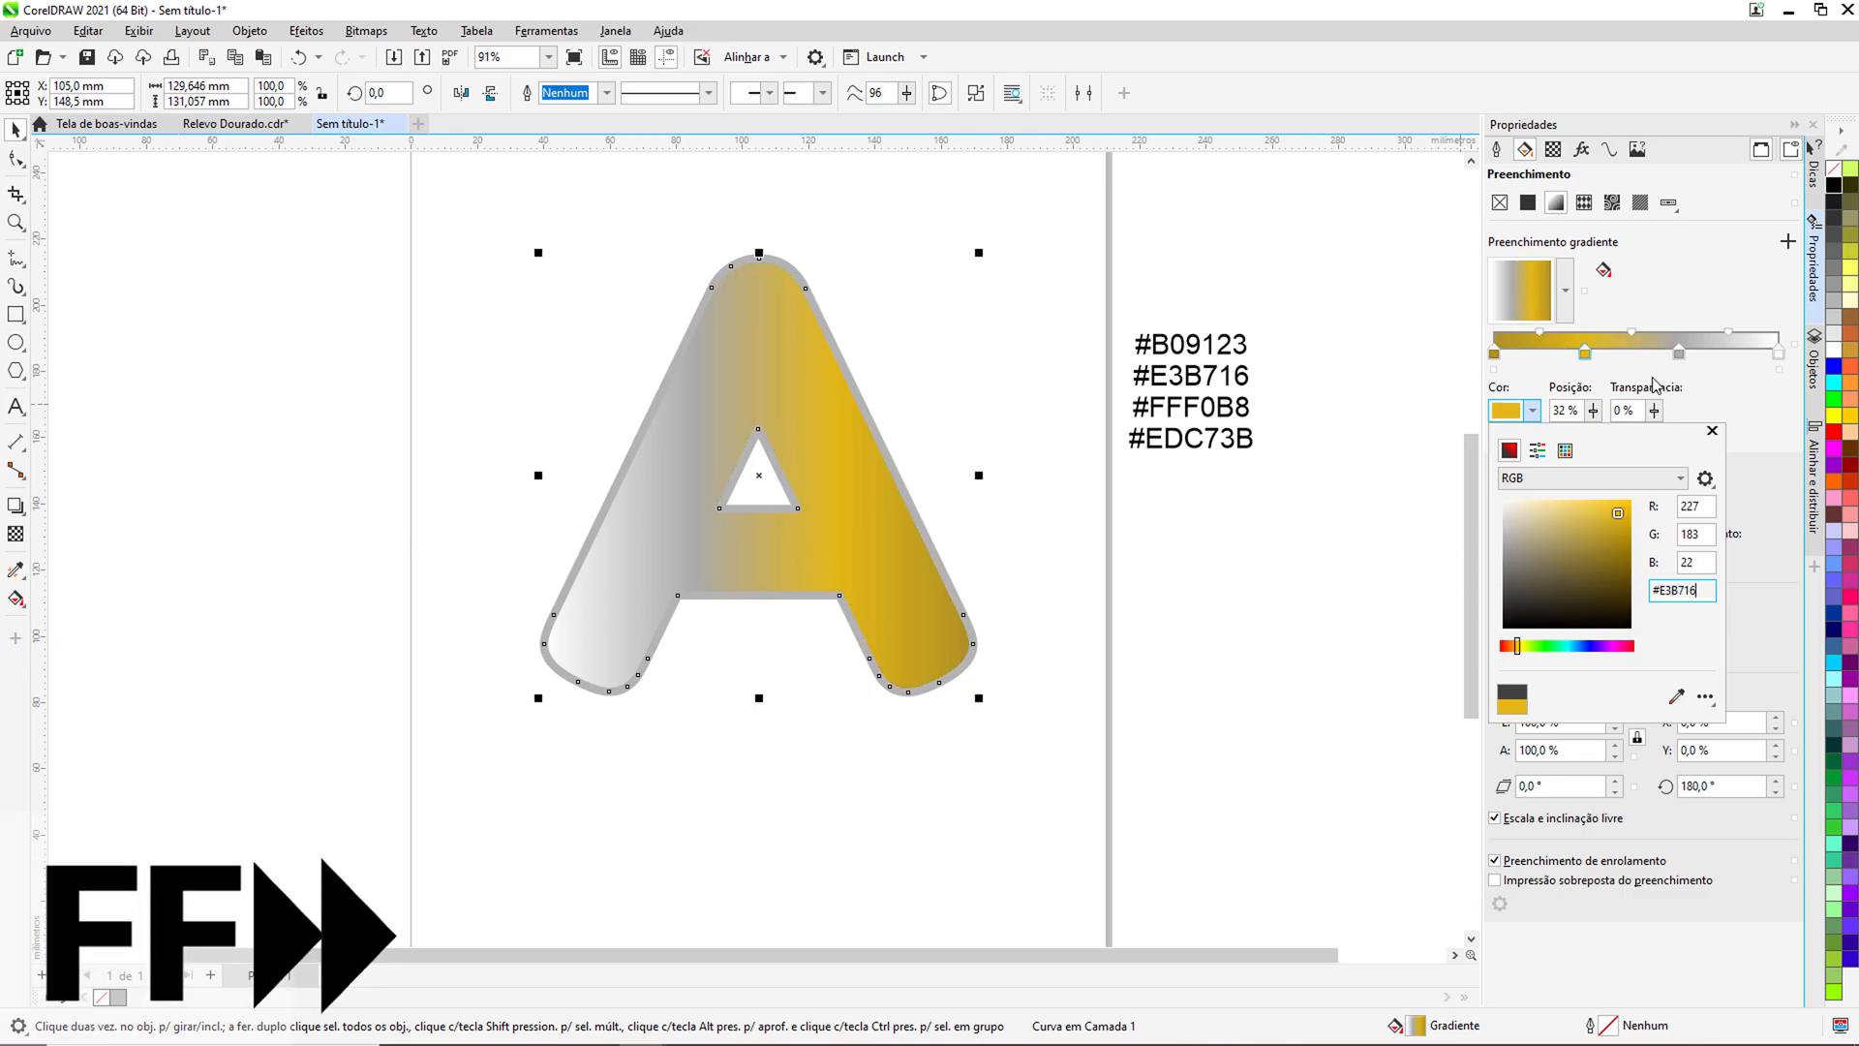
Step: Set the gradient's 65% colour node to #FFF0B8
left_click(1679, 353)
left_click(1533, 410)
left_click(1682, 590)
type("#FFF")
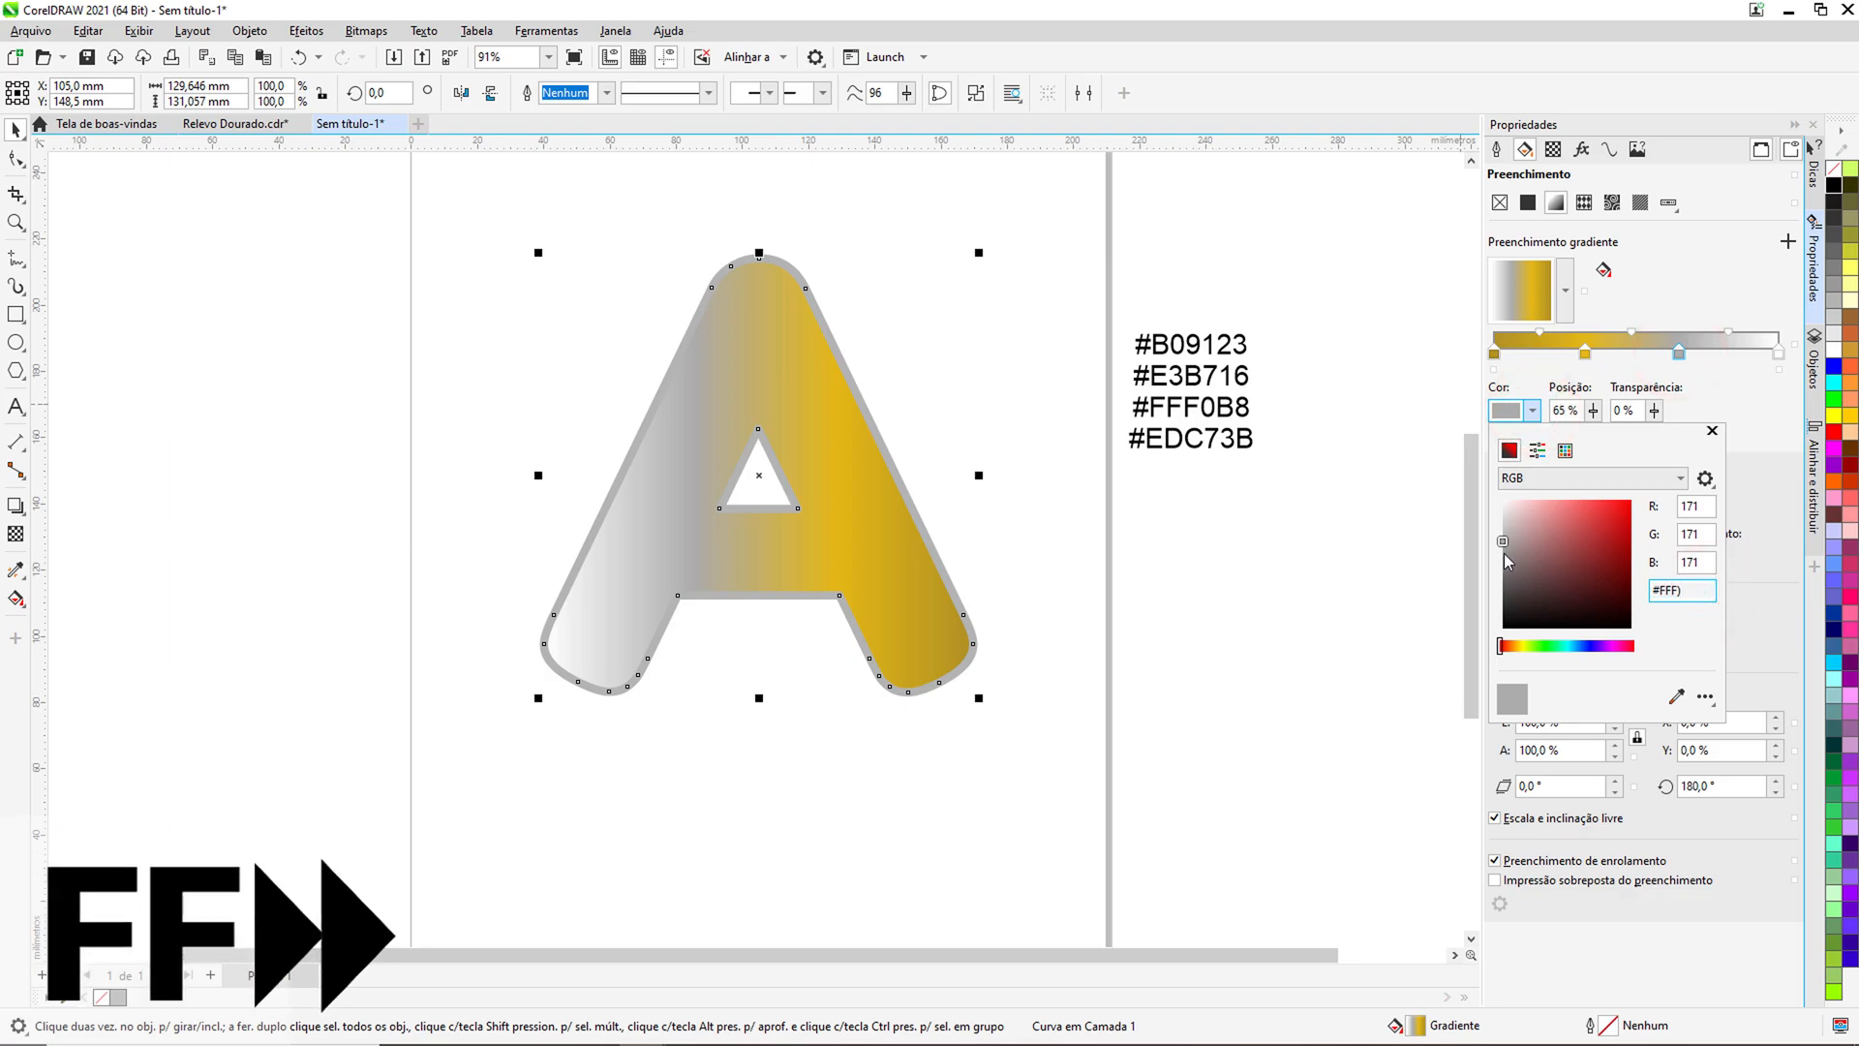
type("0b8")
Step: Set the gradient's last colour node, at 100%, to #EDC73B
left_click(1779, 354)
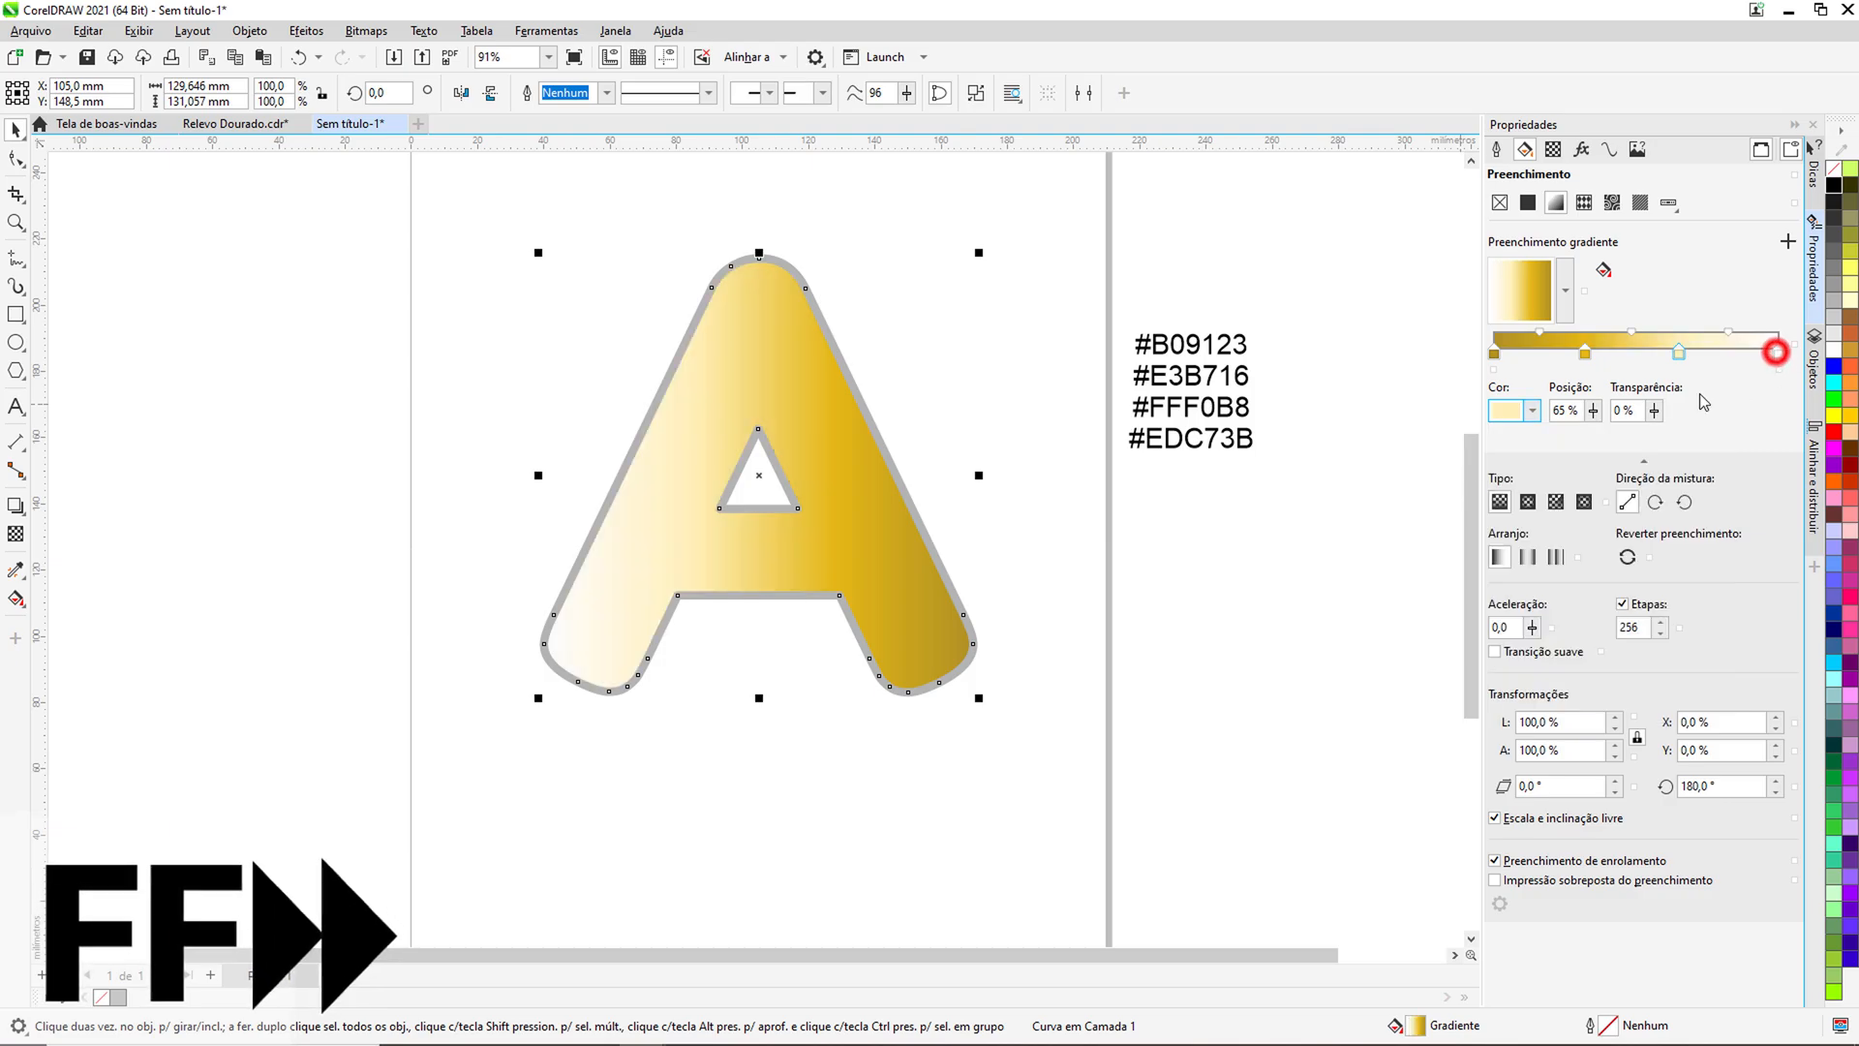
left_click(1778, 352)
left_click(1533, 410)
left_click(1682, 589)
type("#Edc73b")
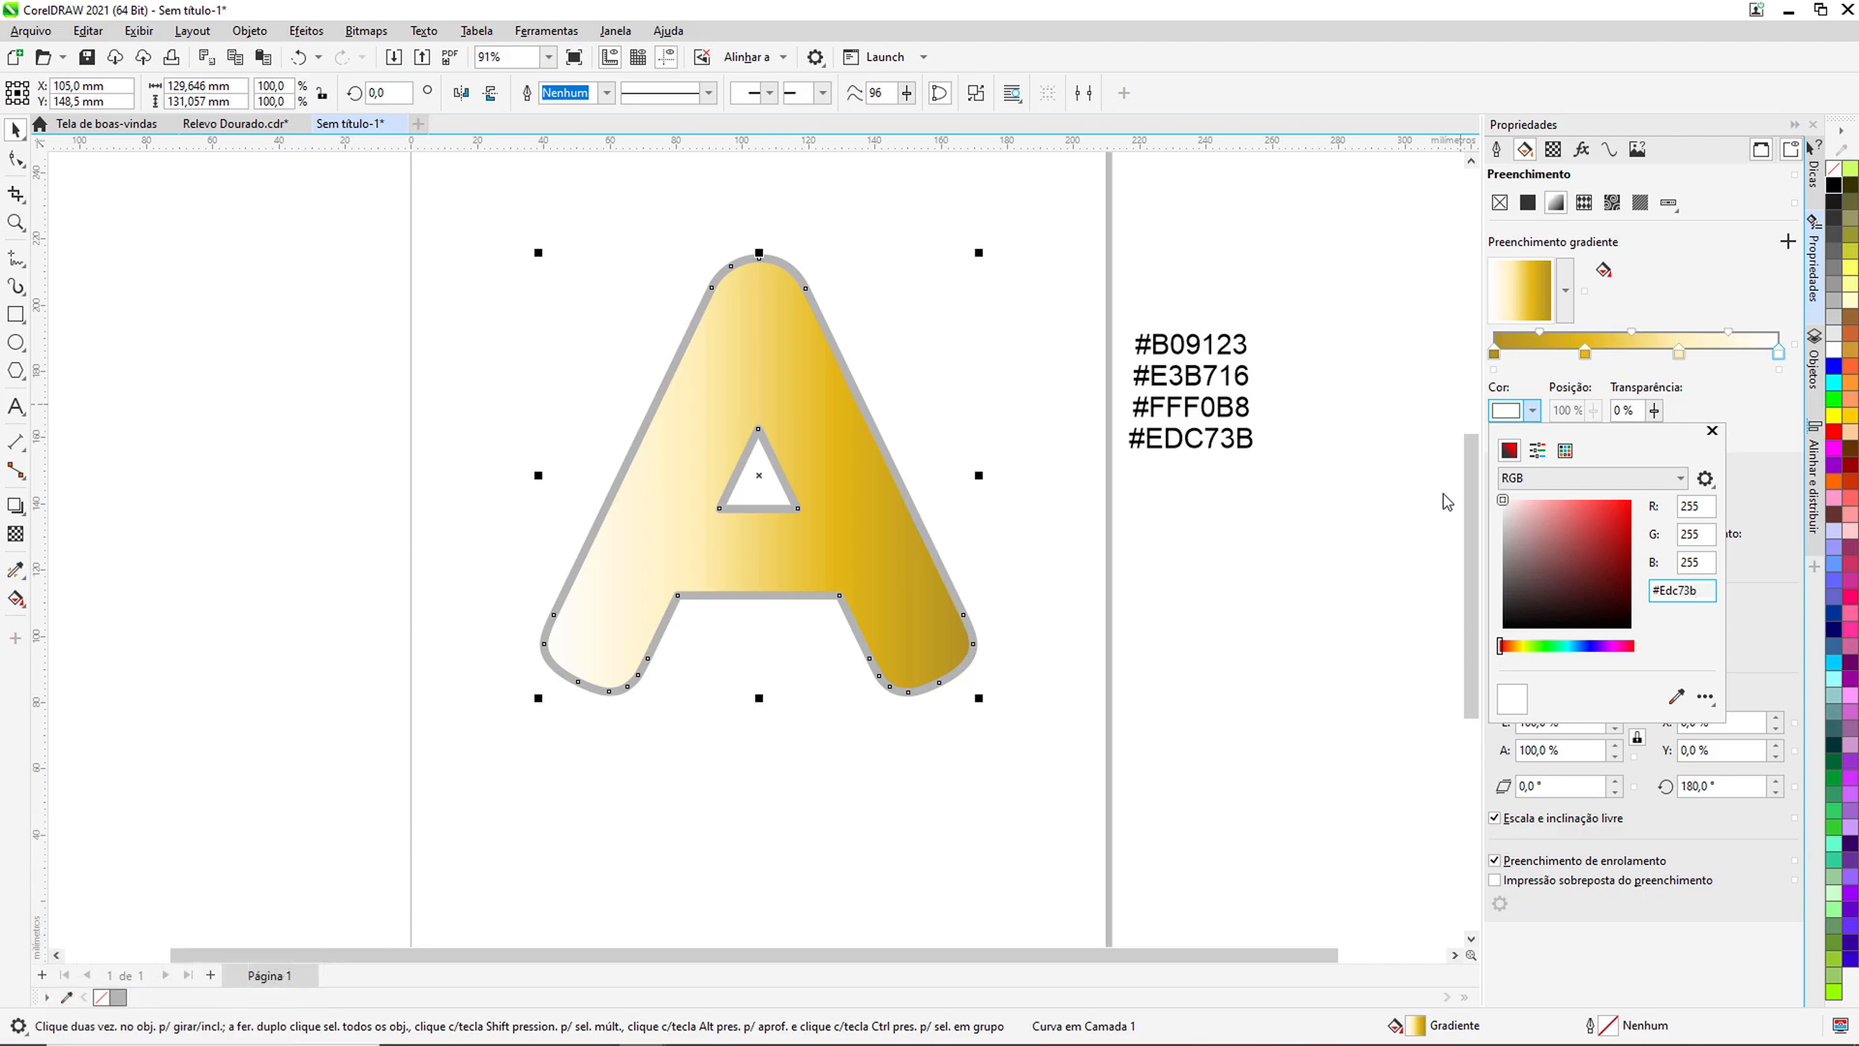
key("Return")
left_click(1446, 501)
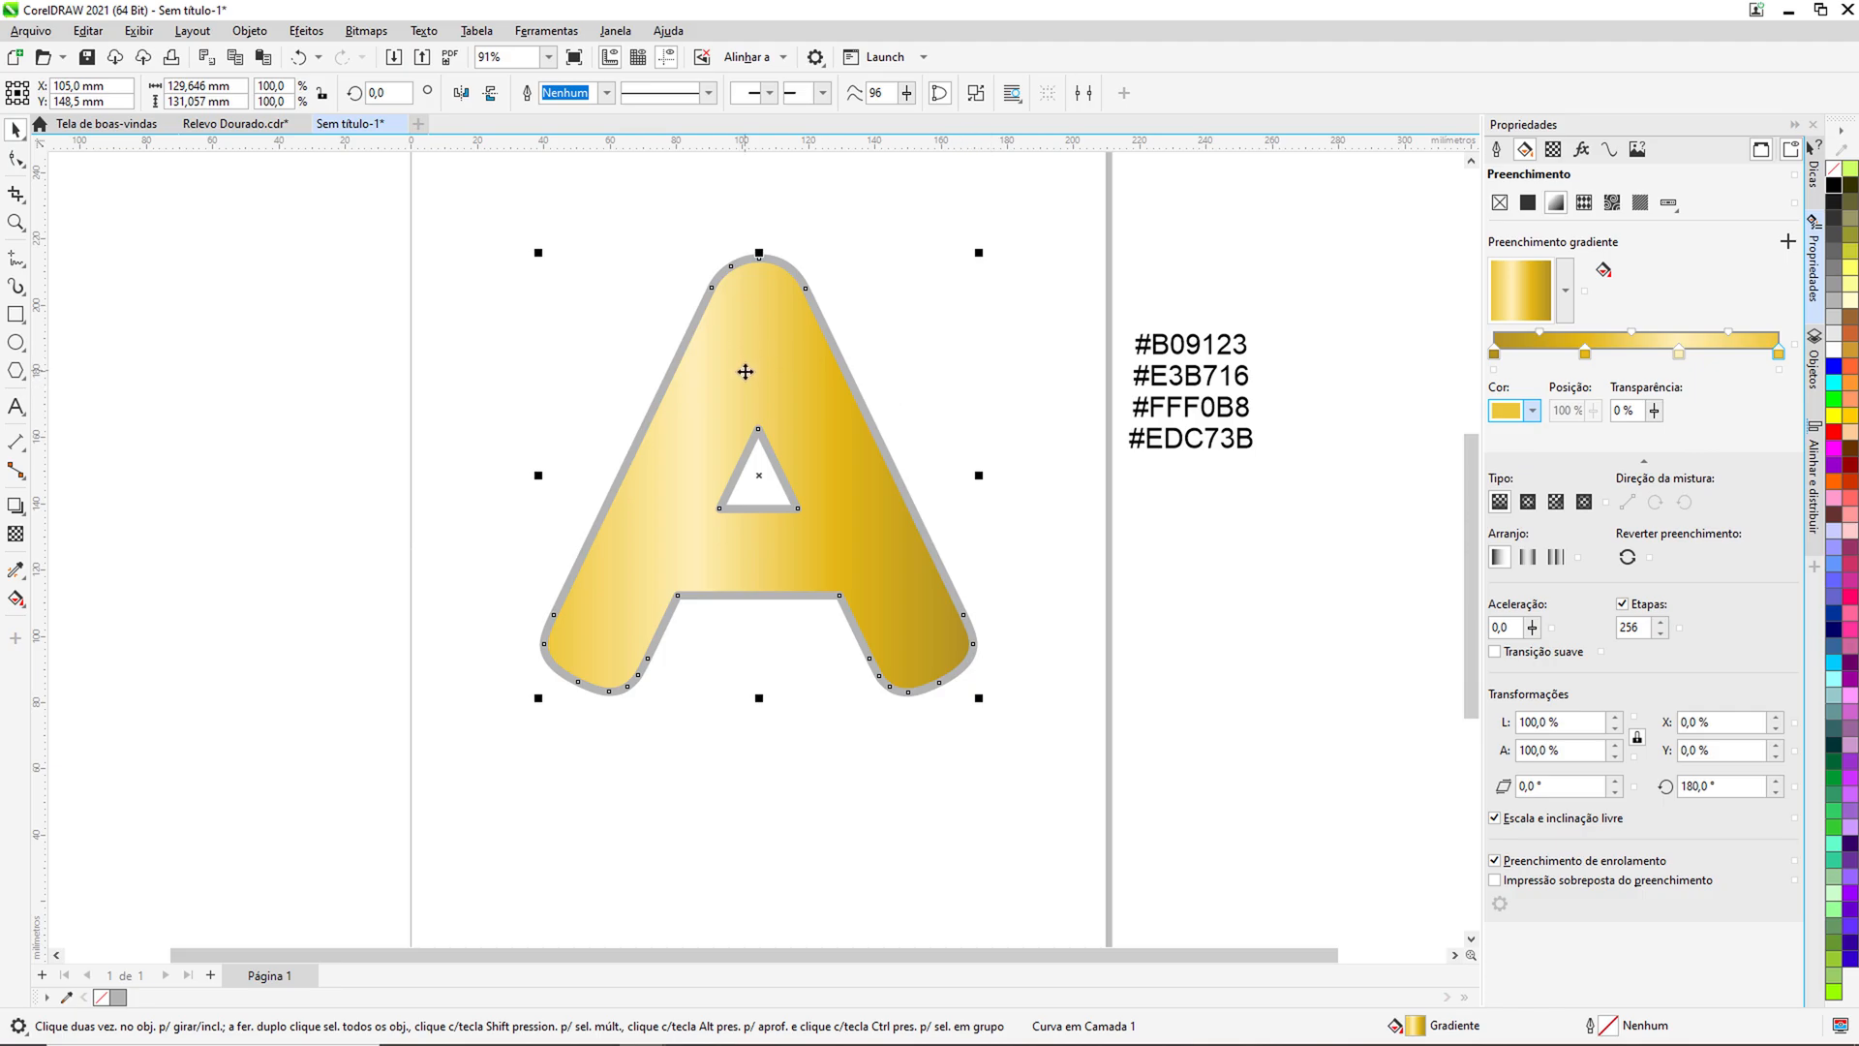
Step: Copy the letter's gold gradient onto the grey outline object with the Attributes Eyedropper, and leave nothing selected
left_click(426, 484)
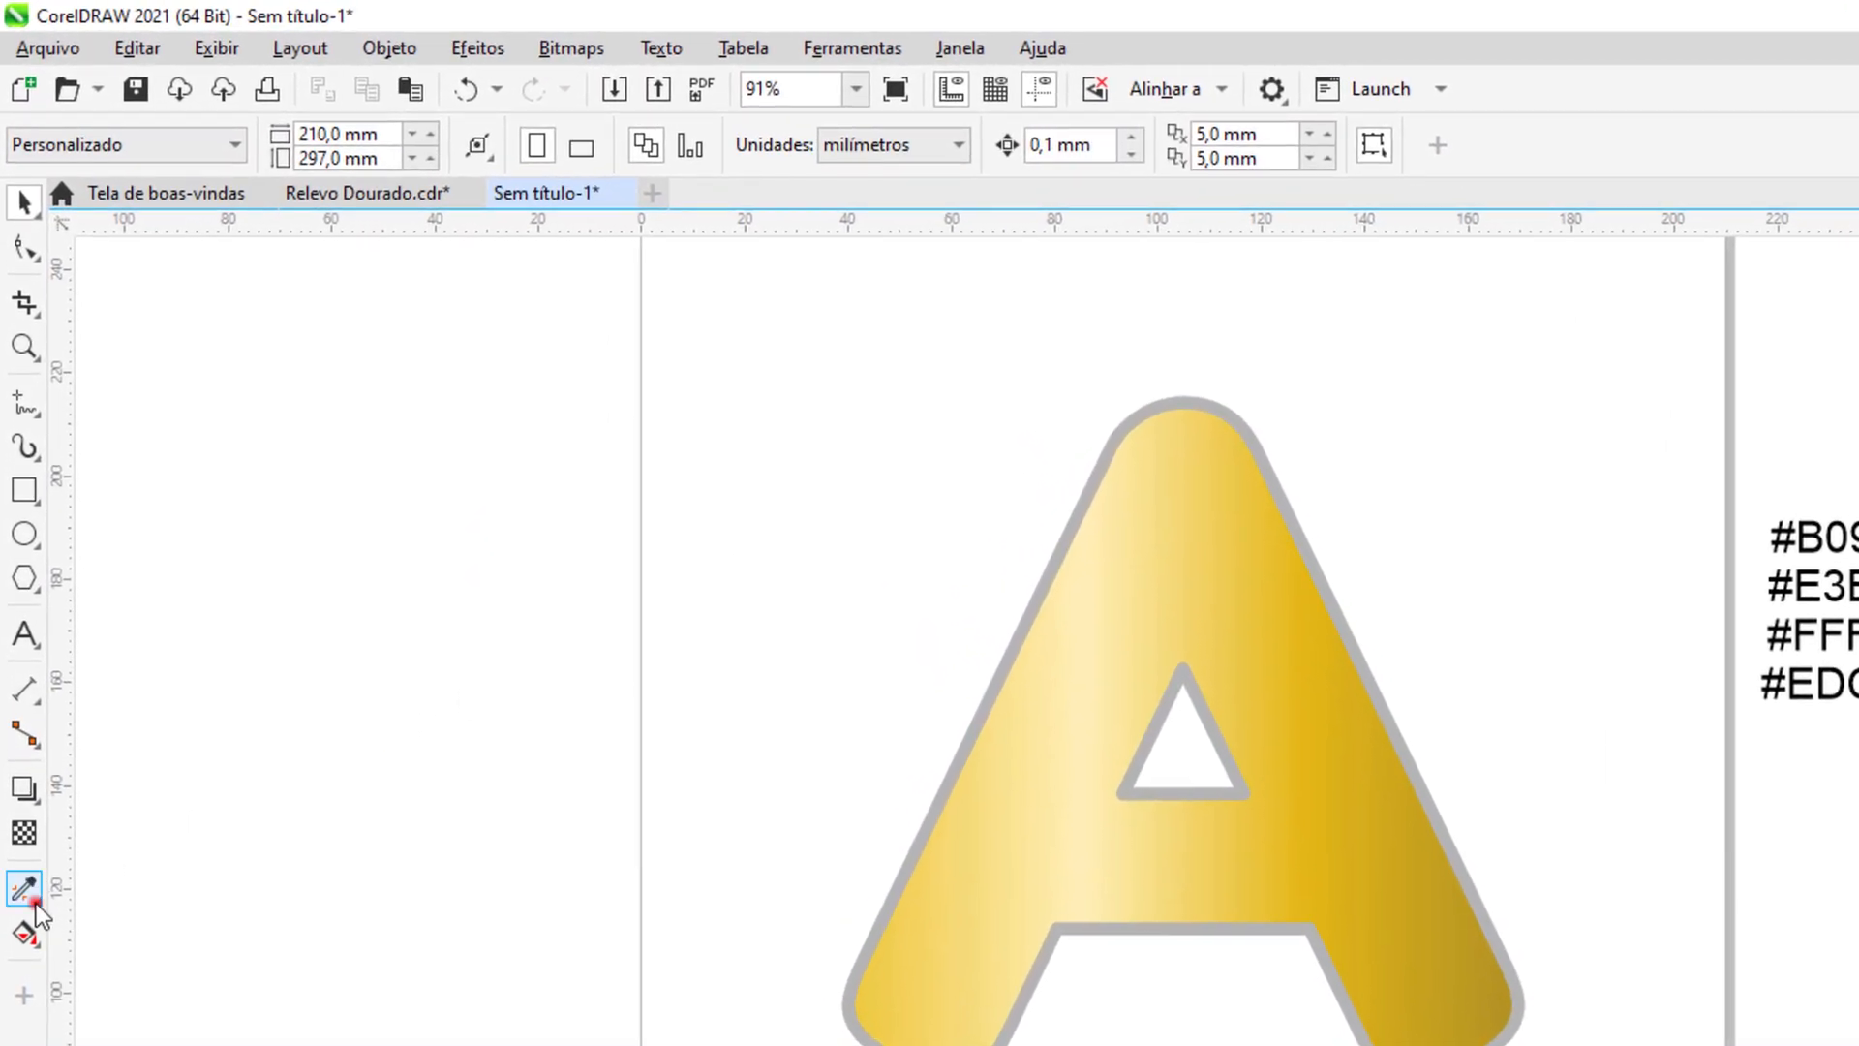
left_click(21, 682)
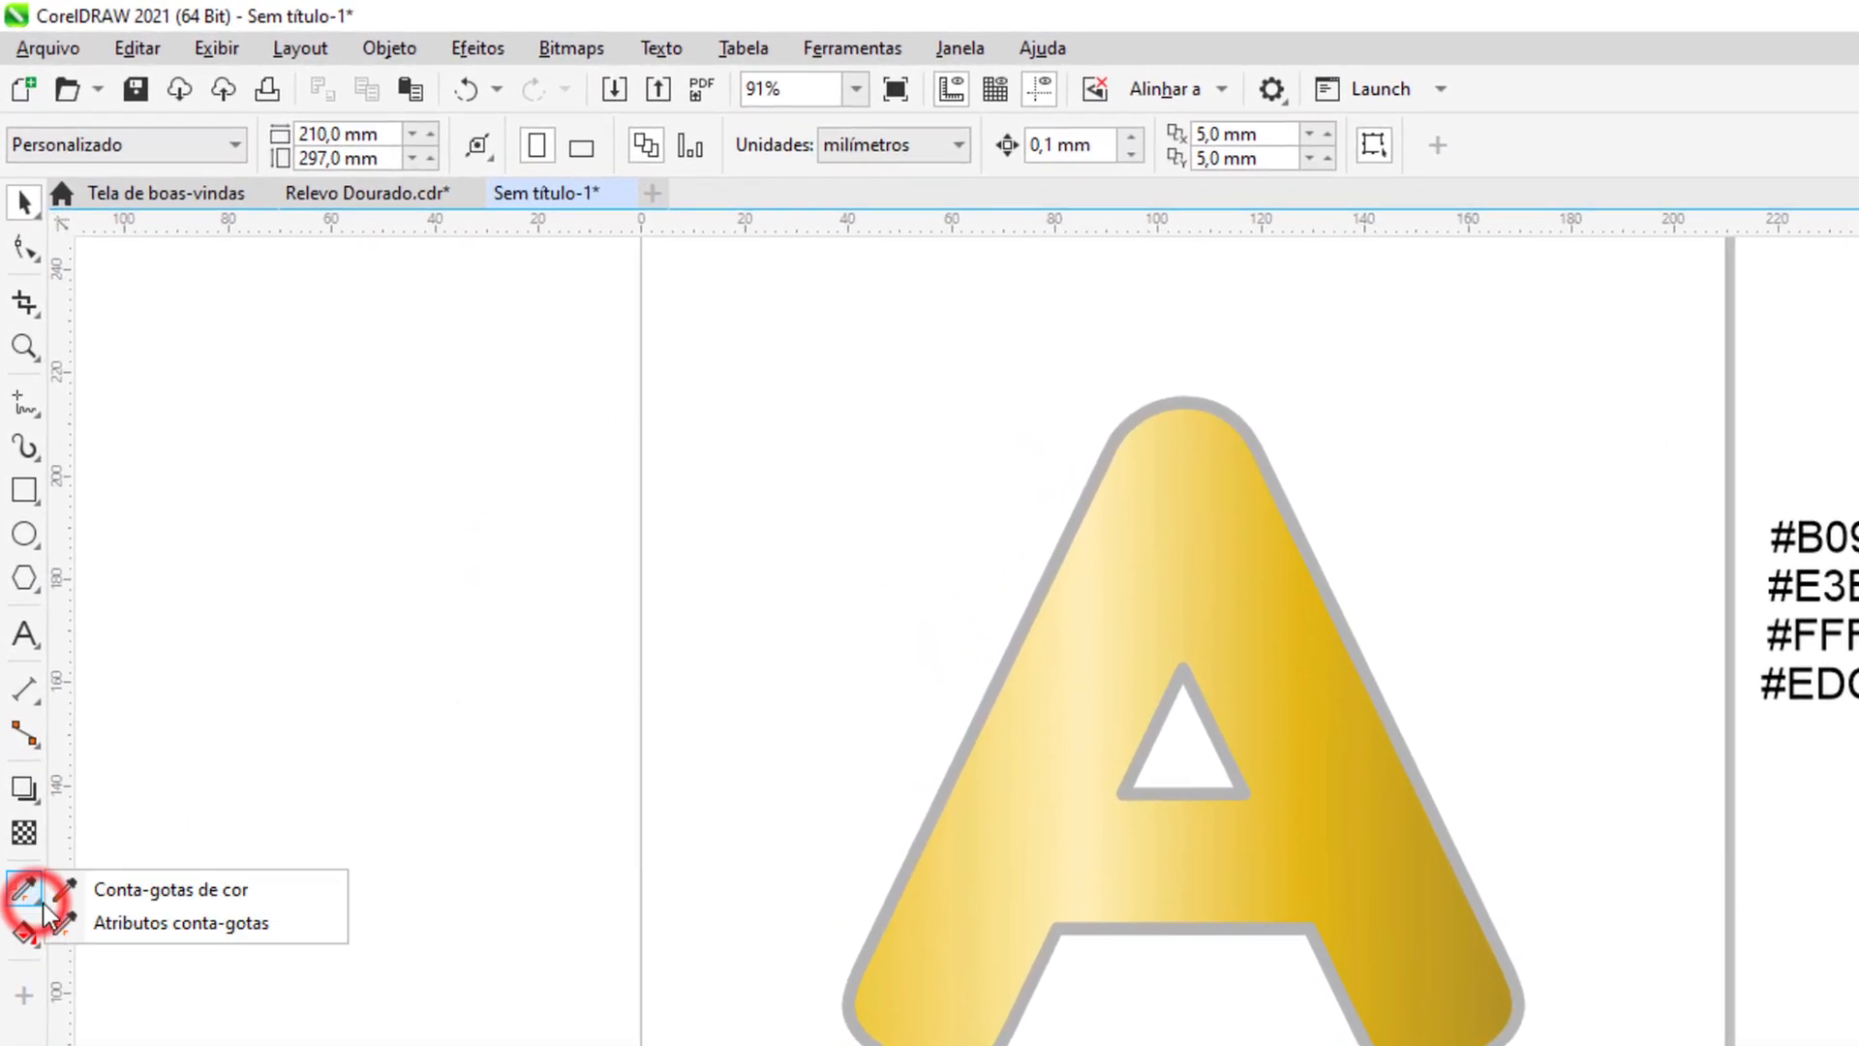
left_click(138, 891)
left_click(33, 898)
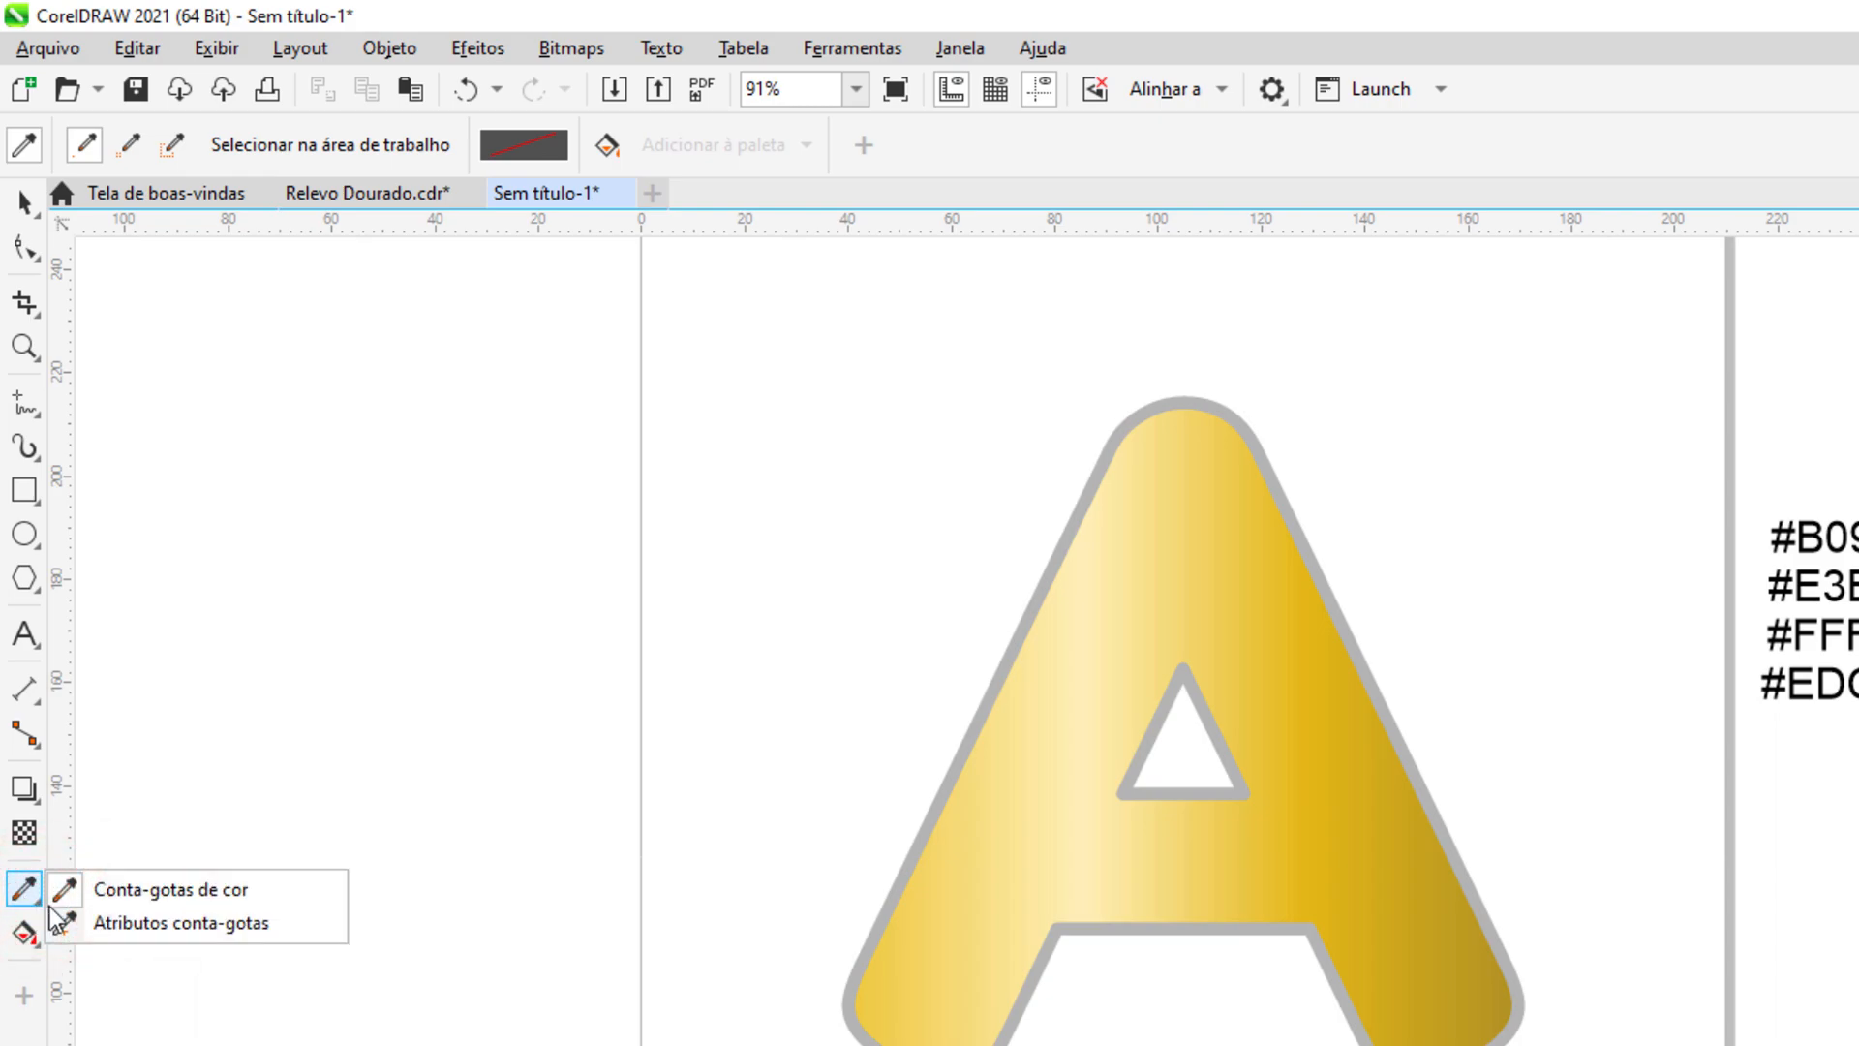
left_click(120, 923)
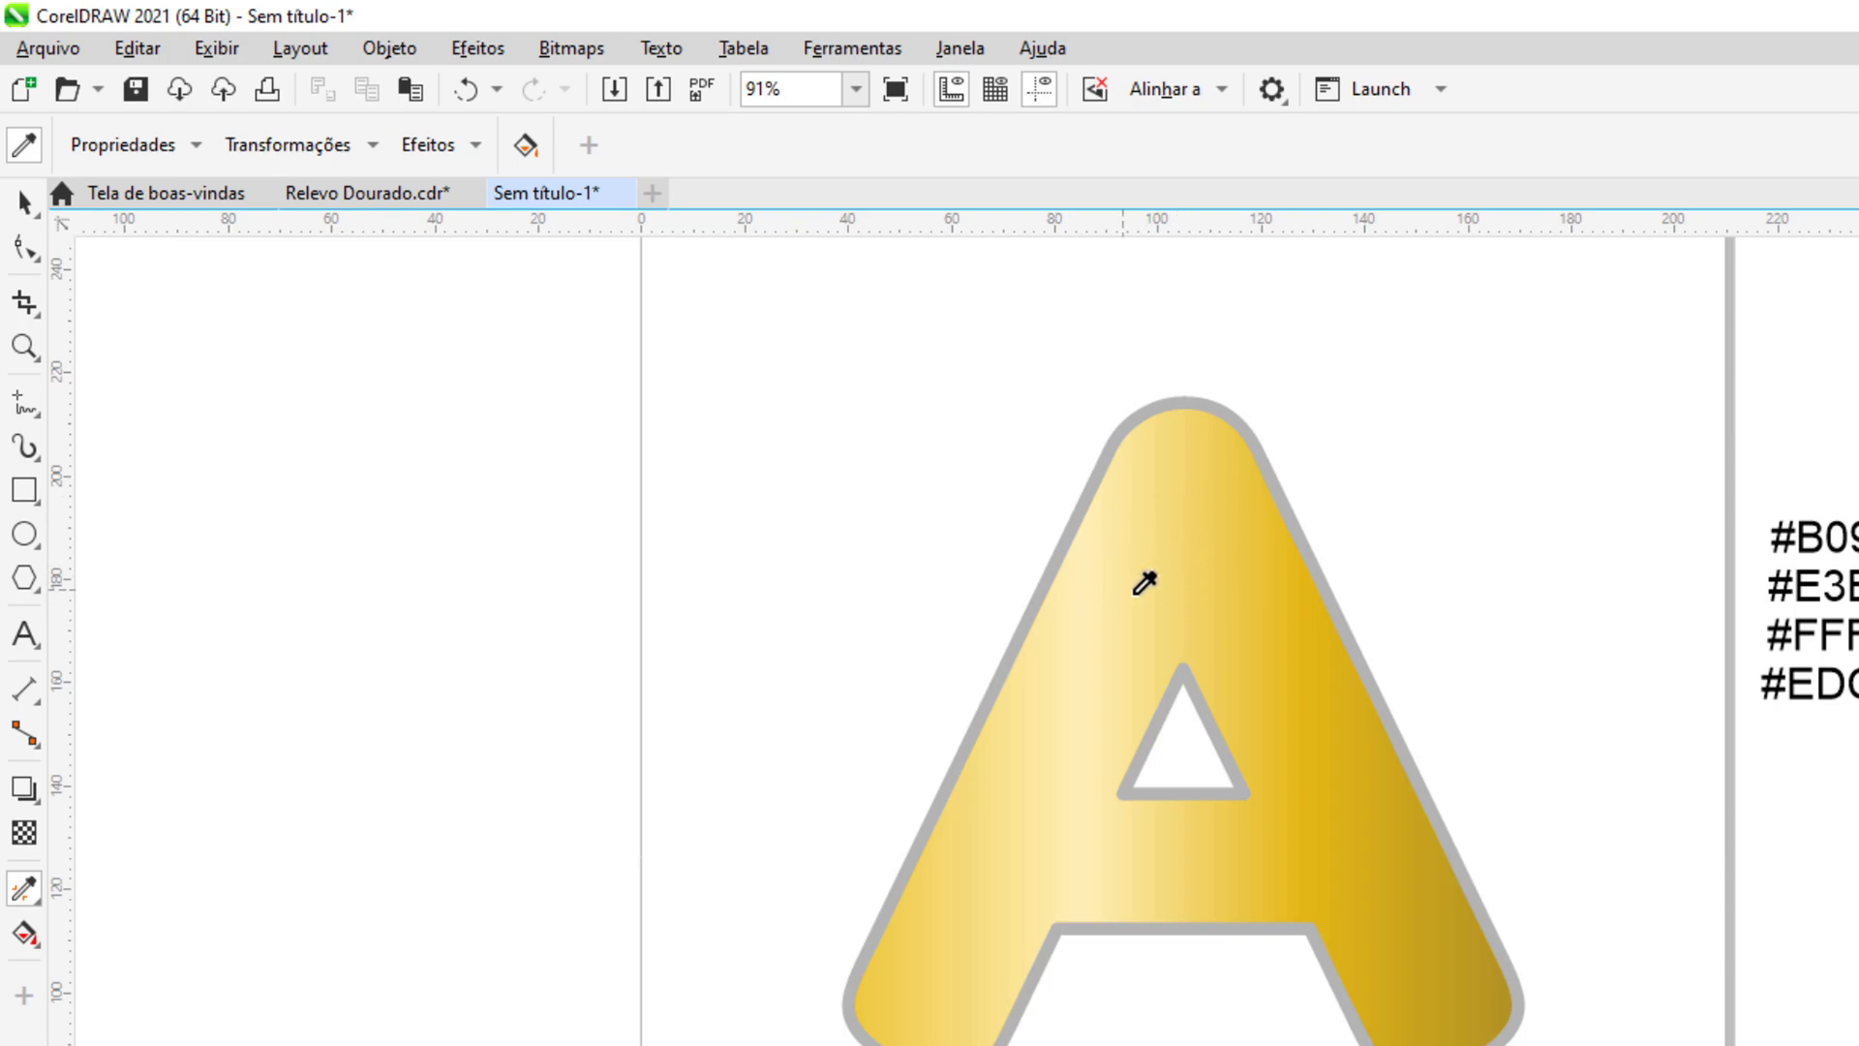
left_click(1170, 539)
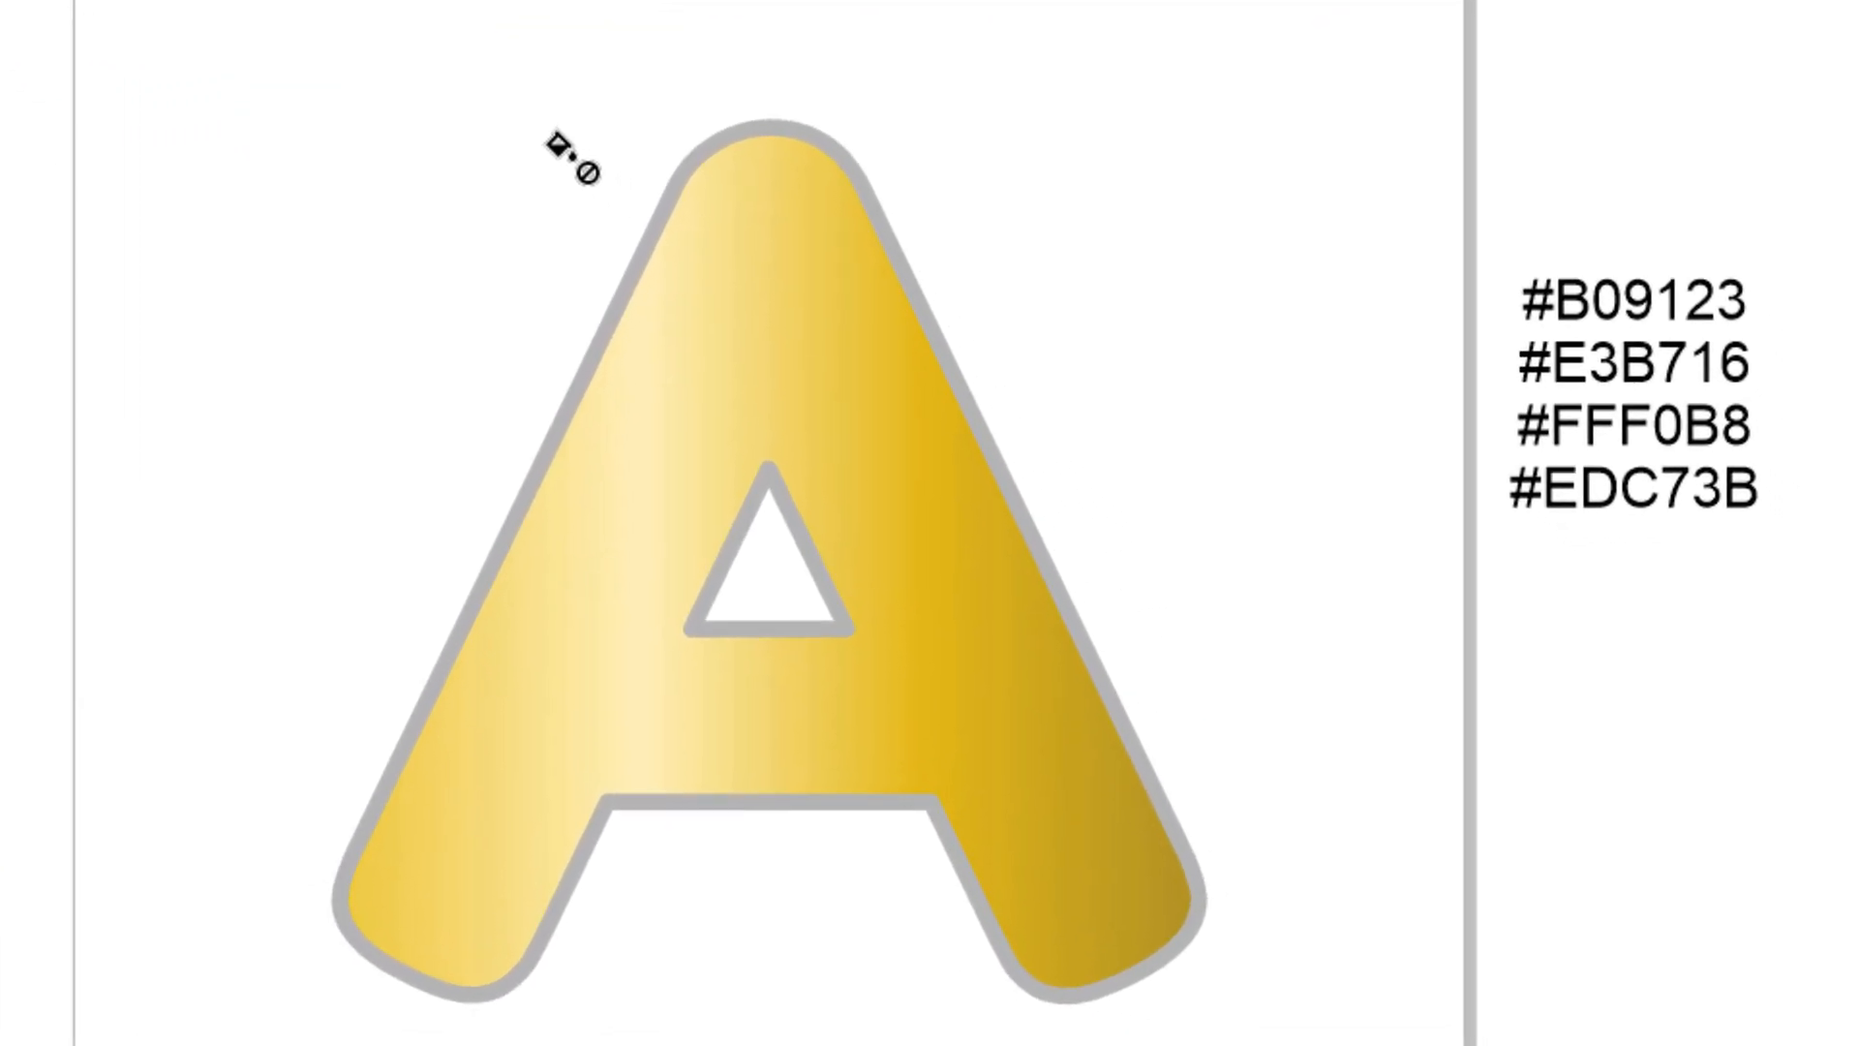
left_click(738, 121)
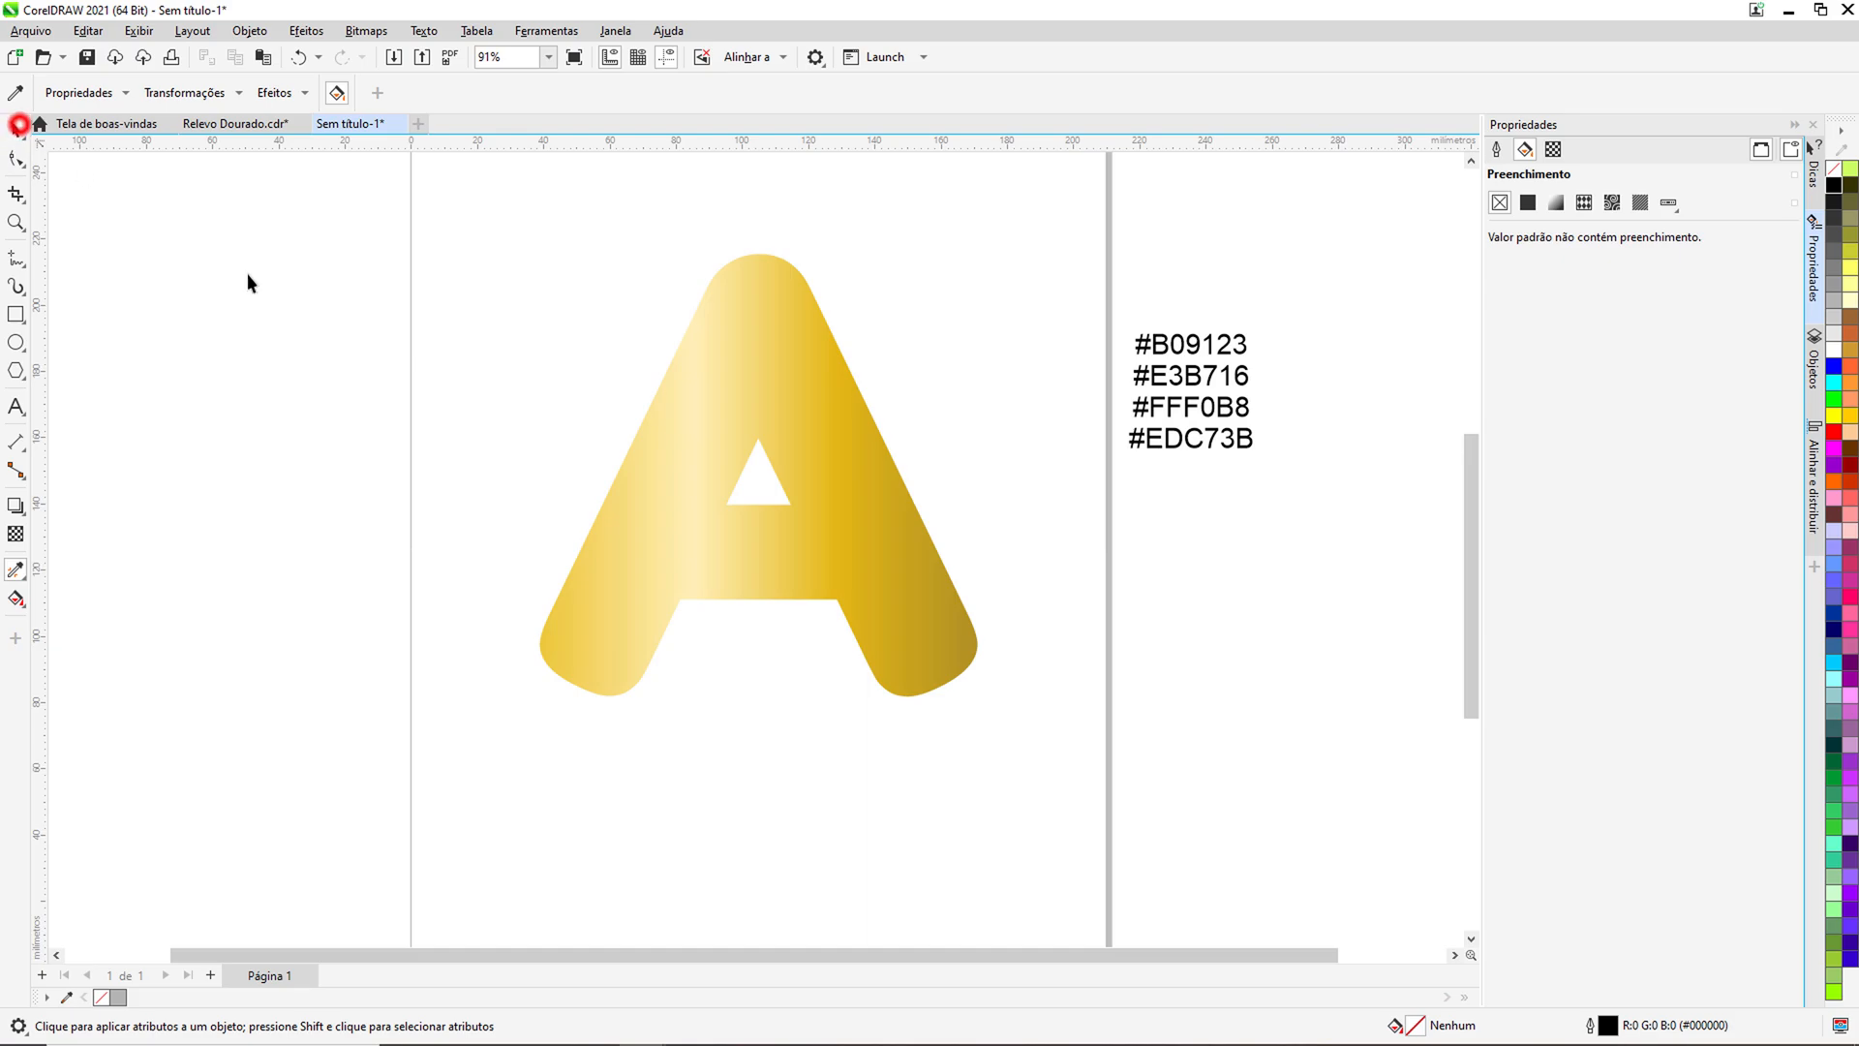
left_click(17, 126)
left_click(332, 347)
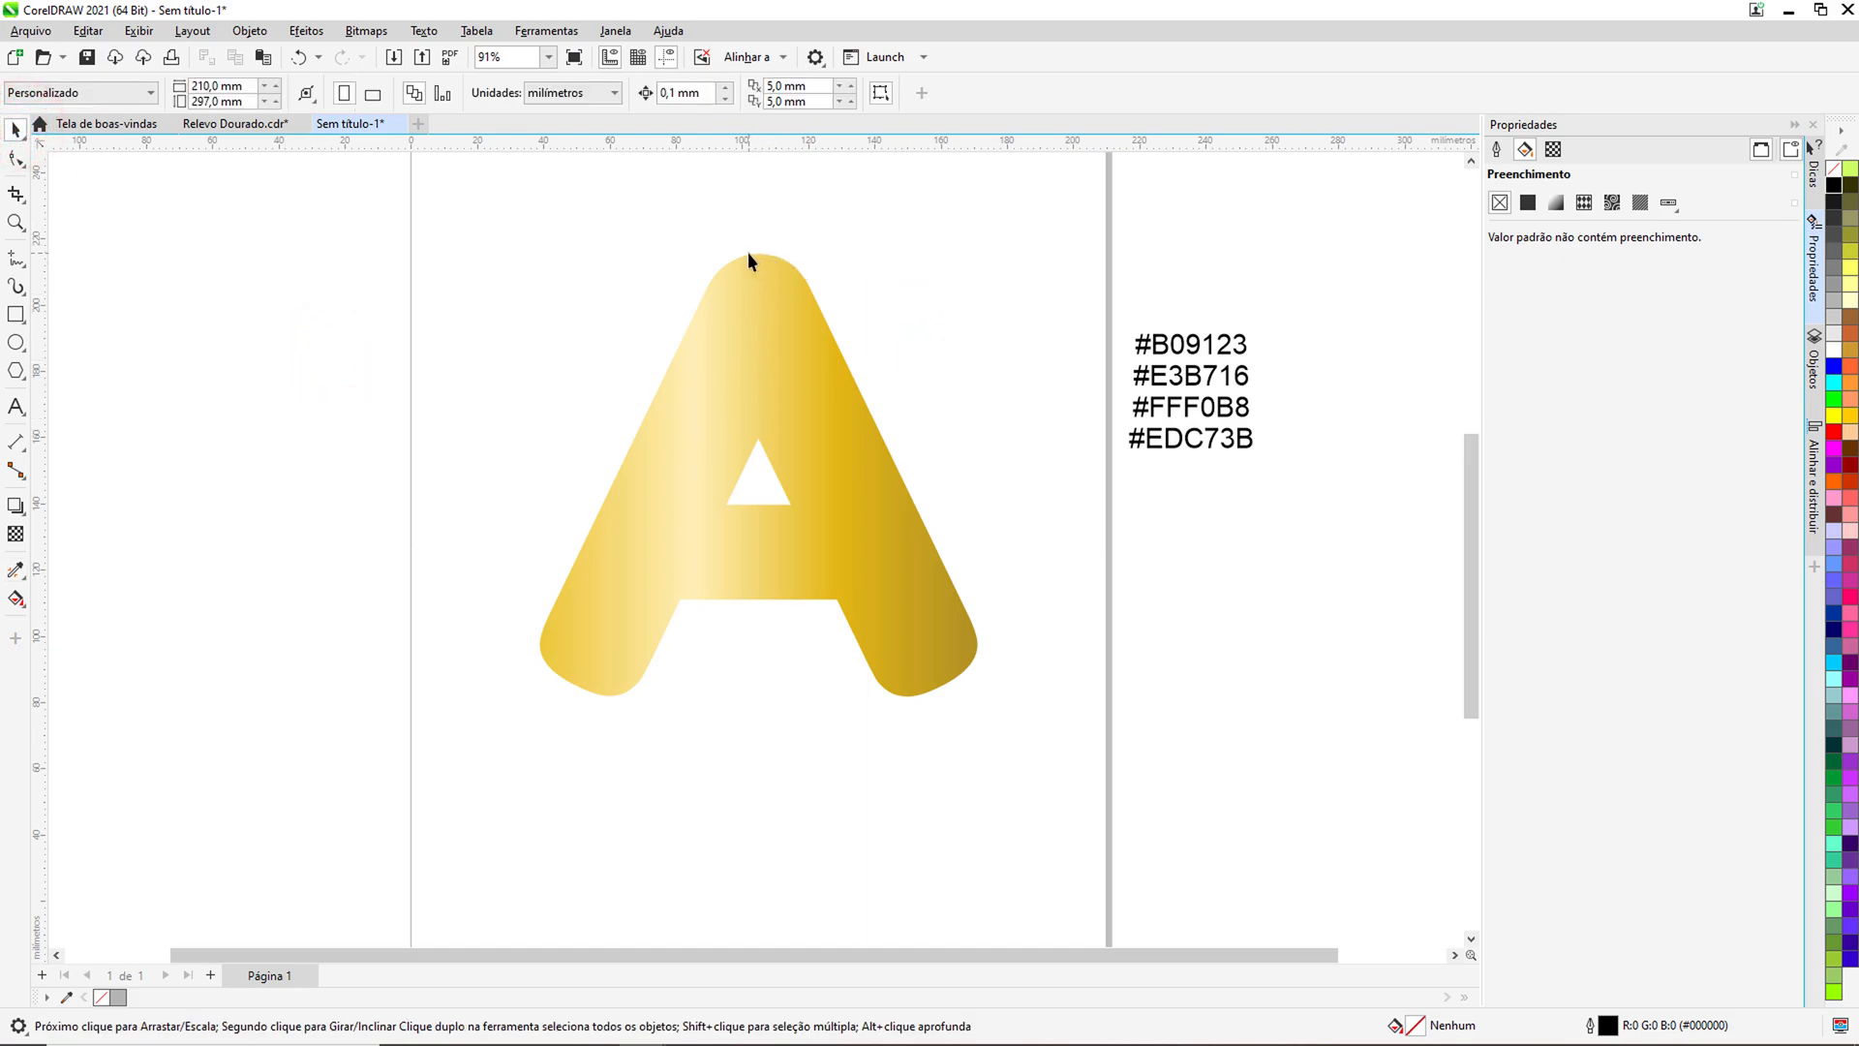
Step: Select the gold outline object and reverse its gradient fill with the Interactive Fill tool
left_click_drag(747, 254, 548, 482)
key("ctrl+z")
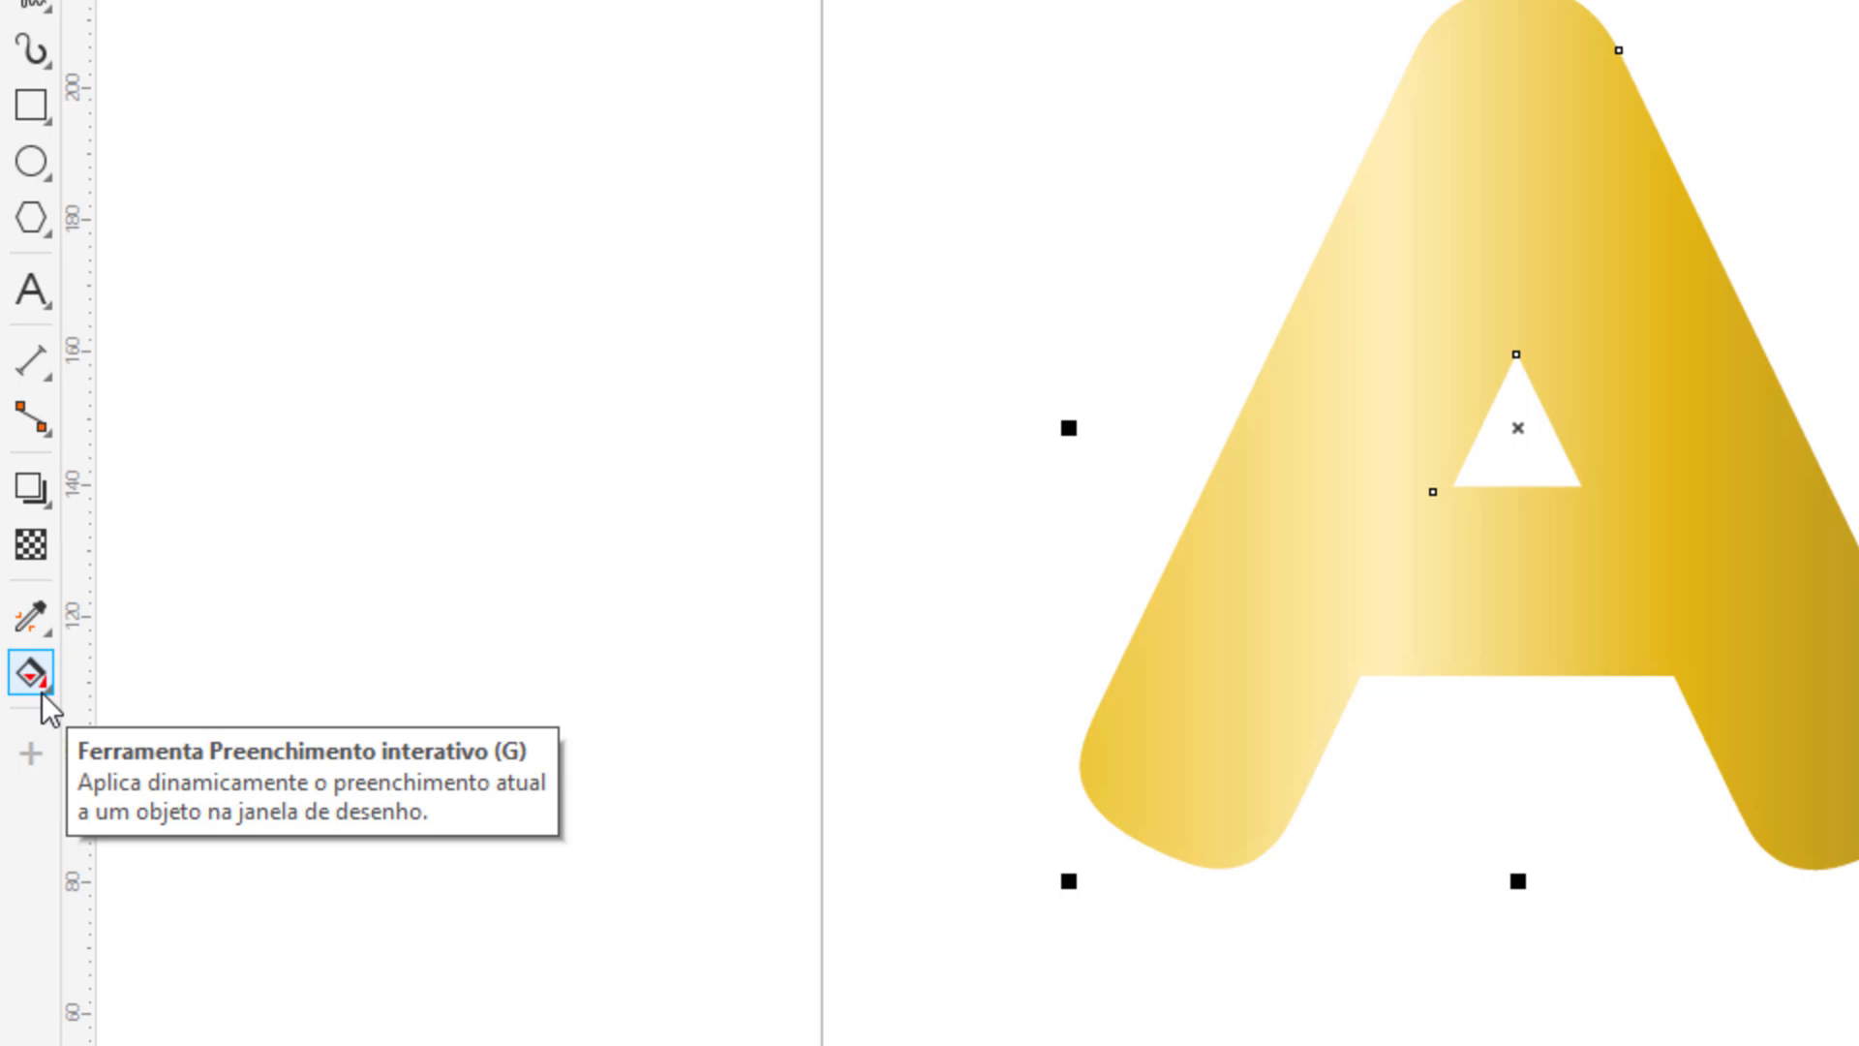
left_click(43, 694)
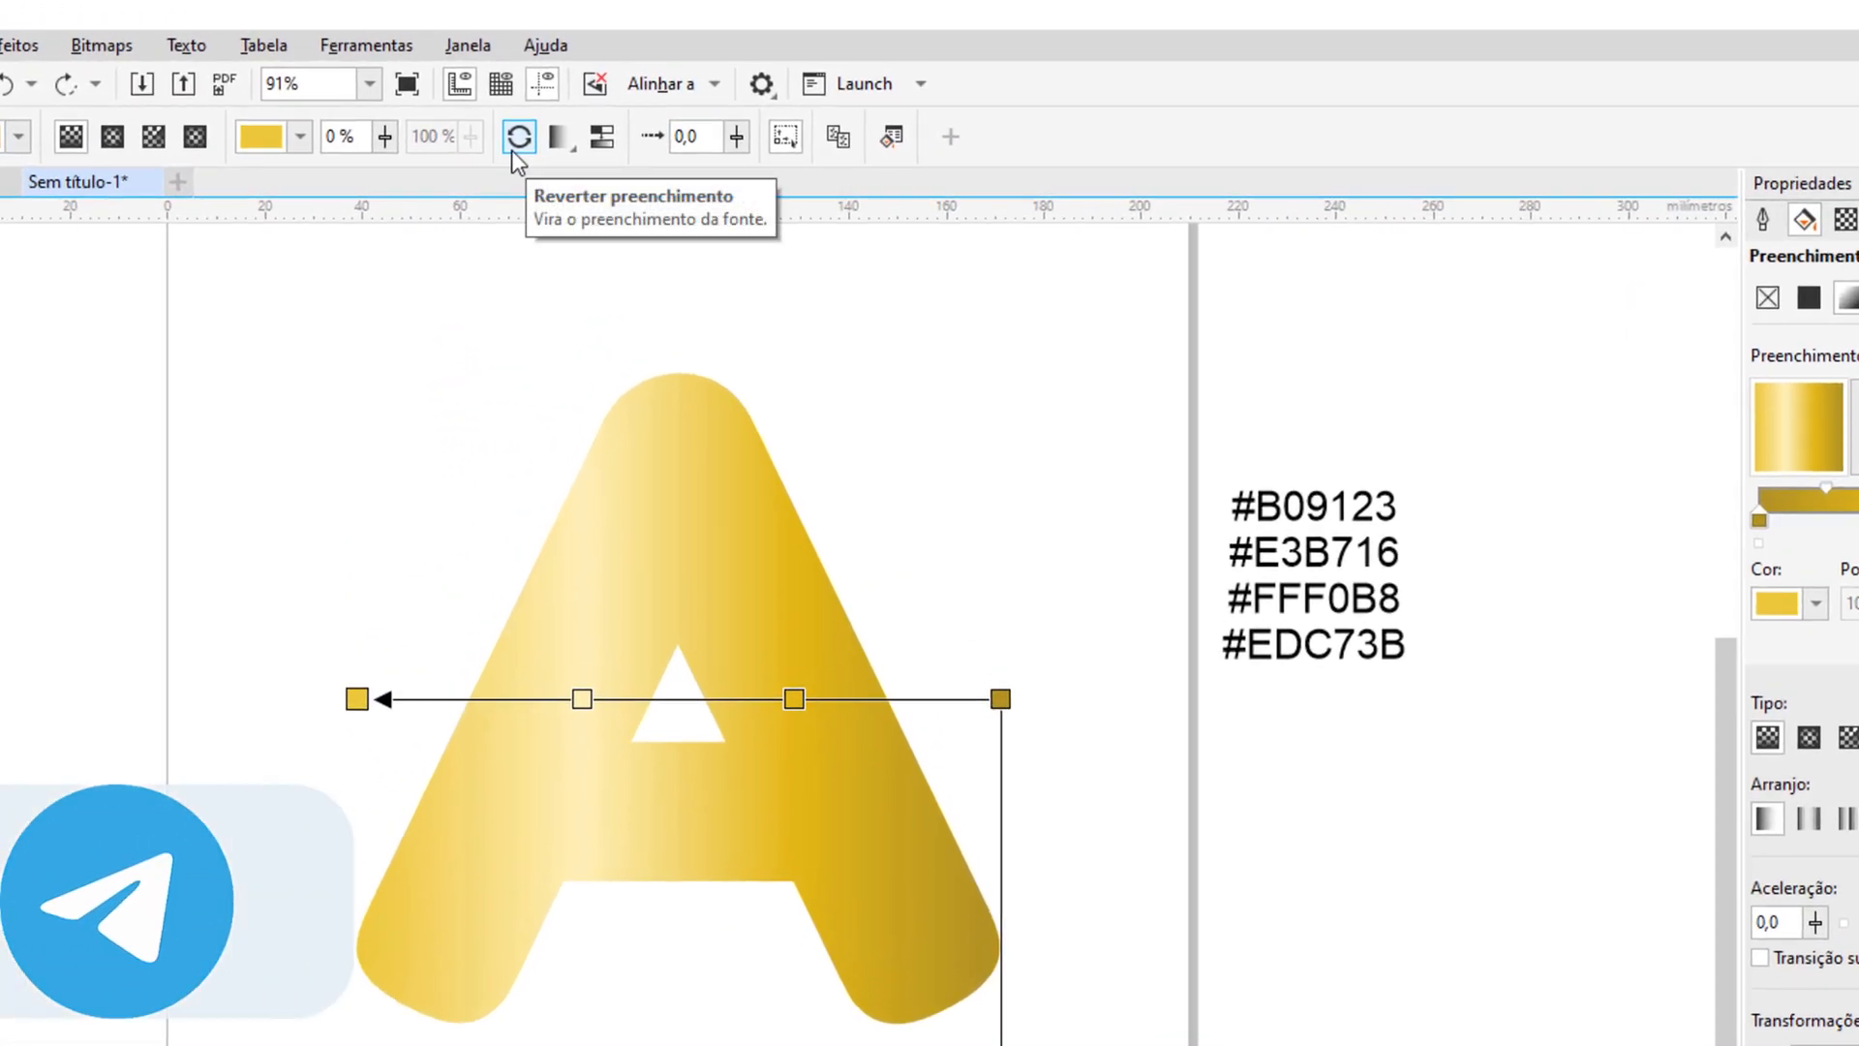
left_click(514, 149)
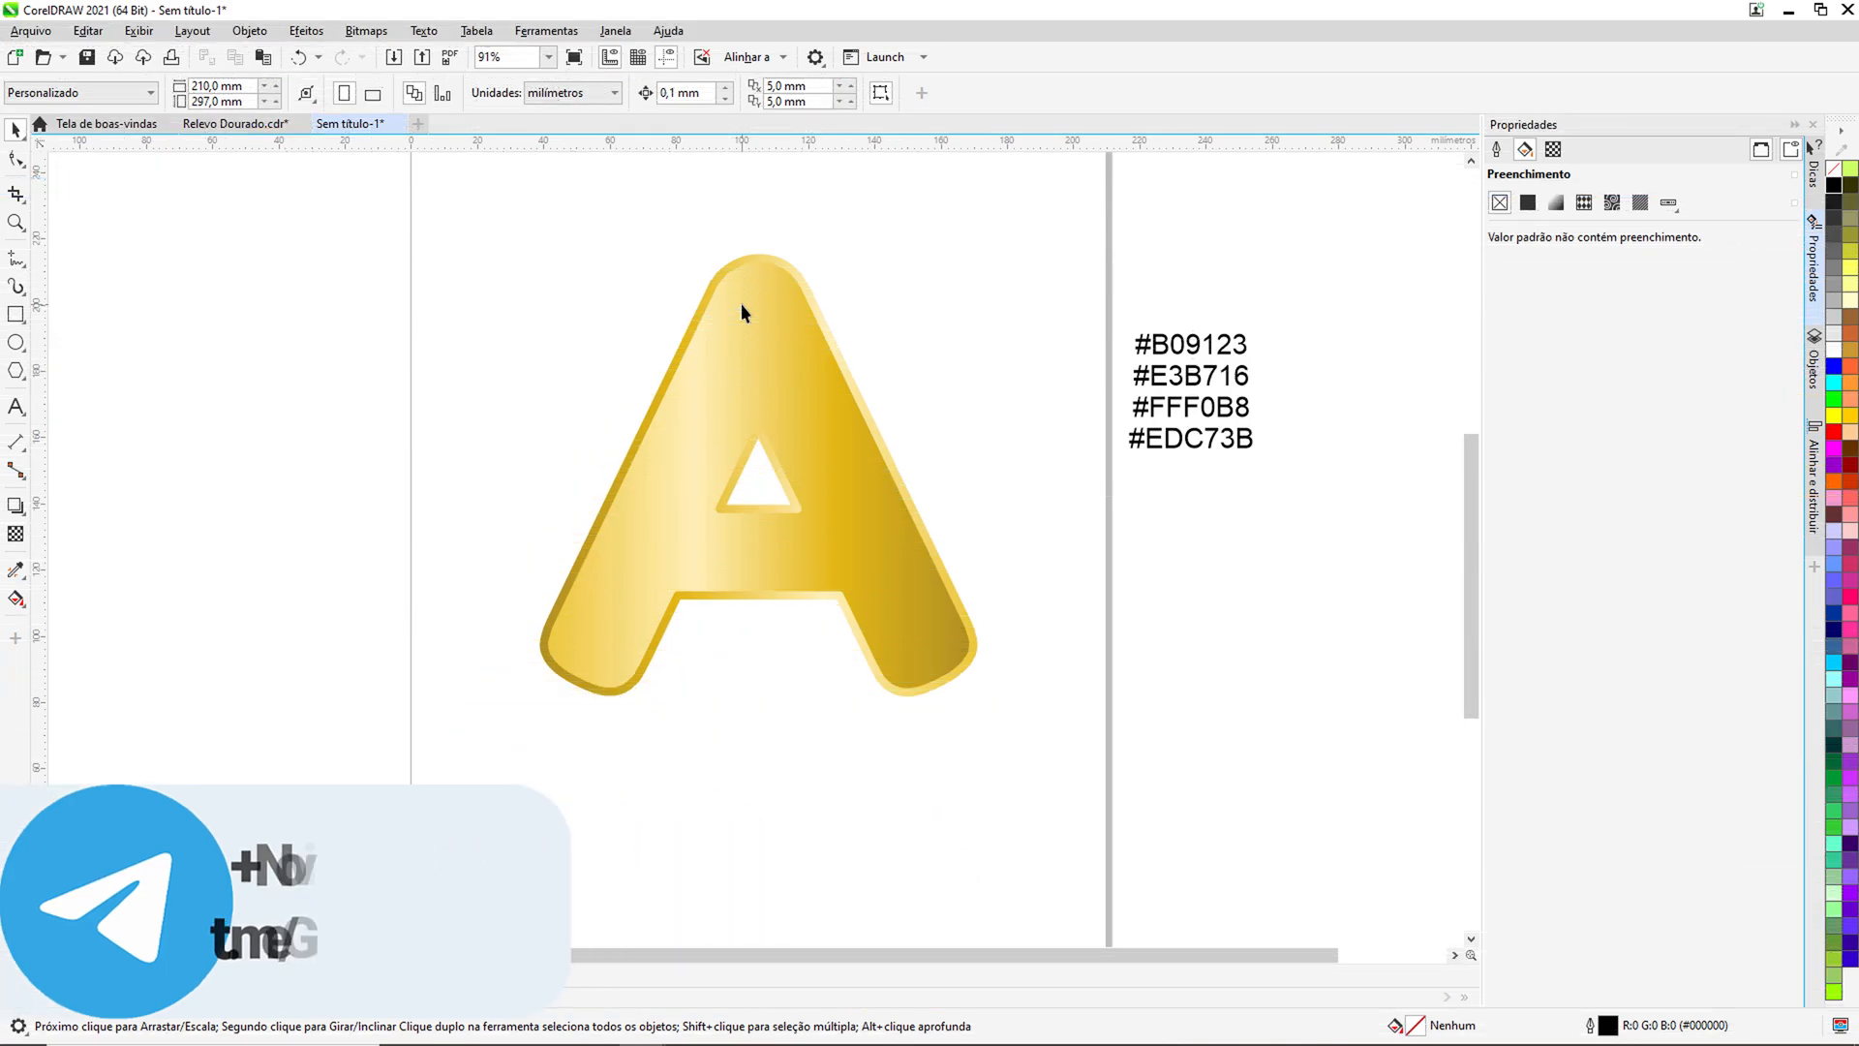
Step: Switch the letter's stacking order between back and front, leaving it in front of the outline object
key("shift+Page_Down")
left_click(742, 302)
key("shift+Page_Up")
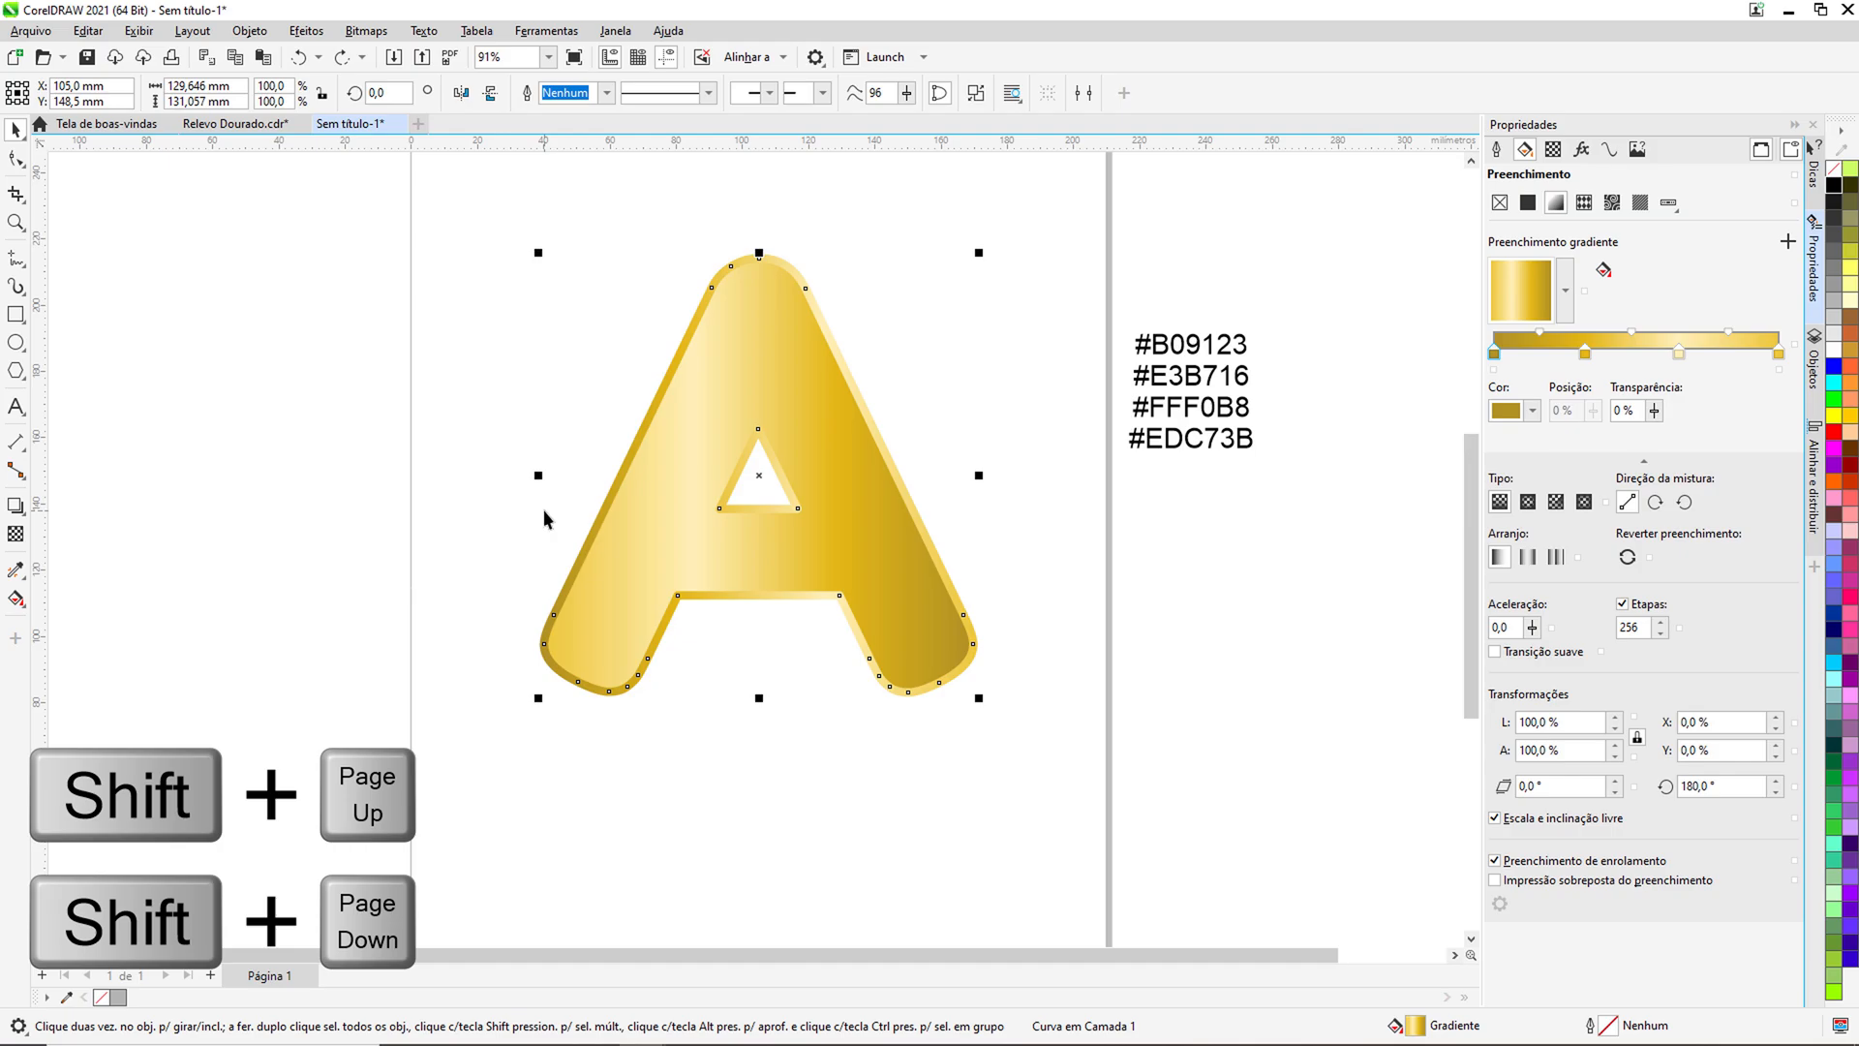
key("shift+Page_Up")
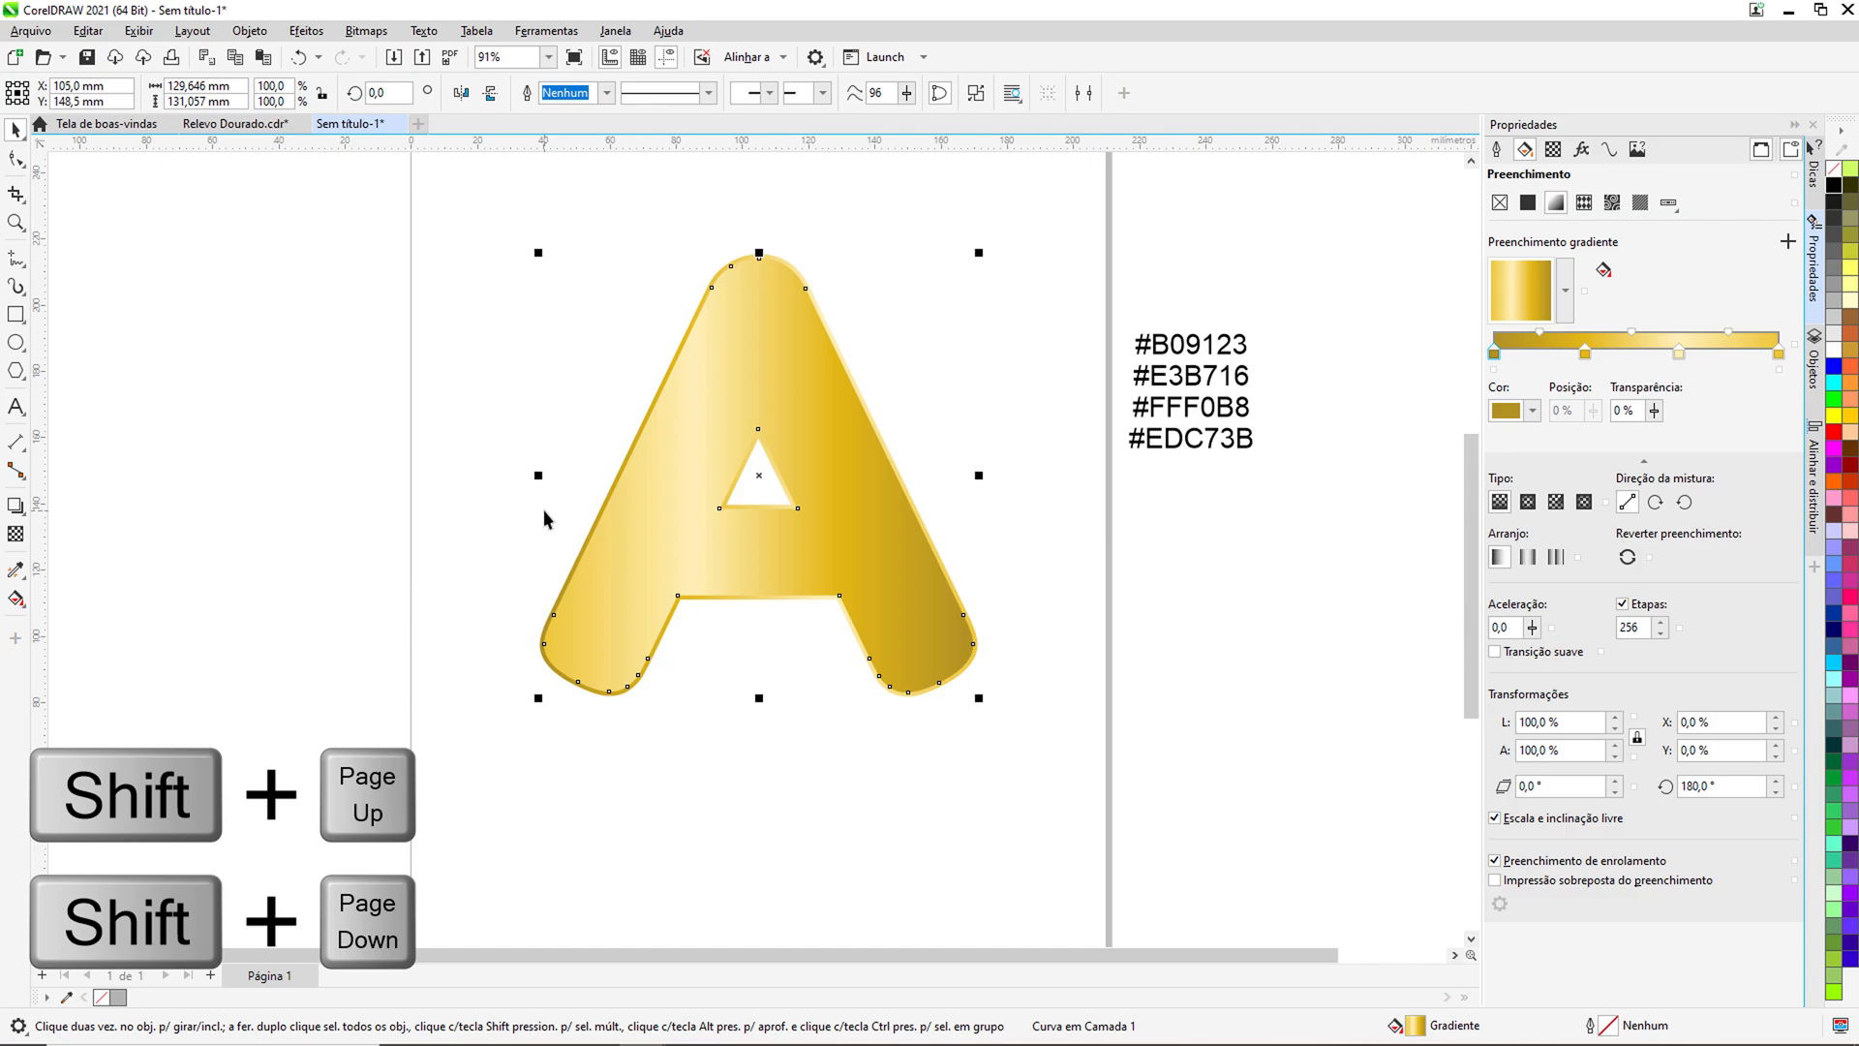
key("shift+Page_Down")
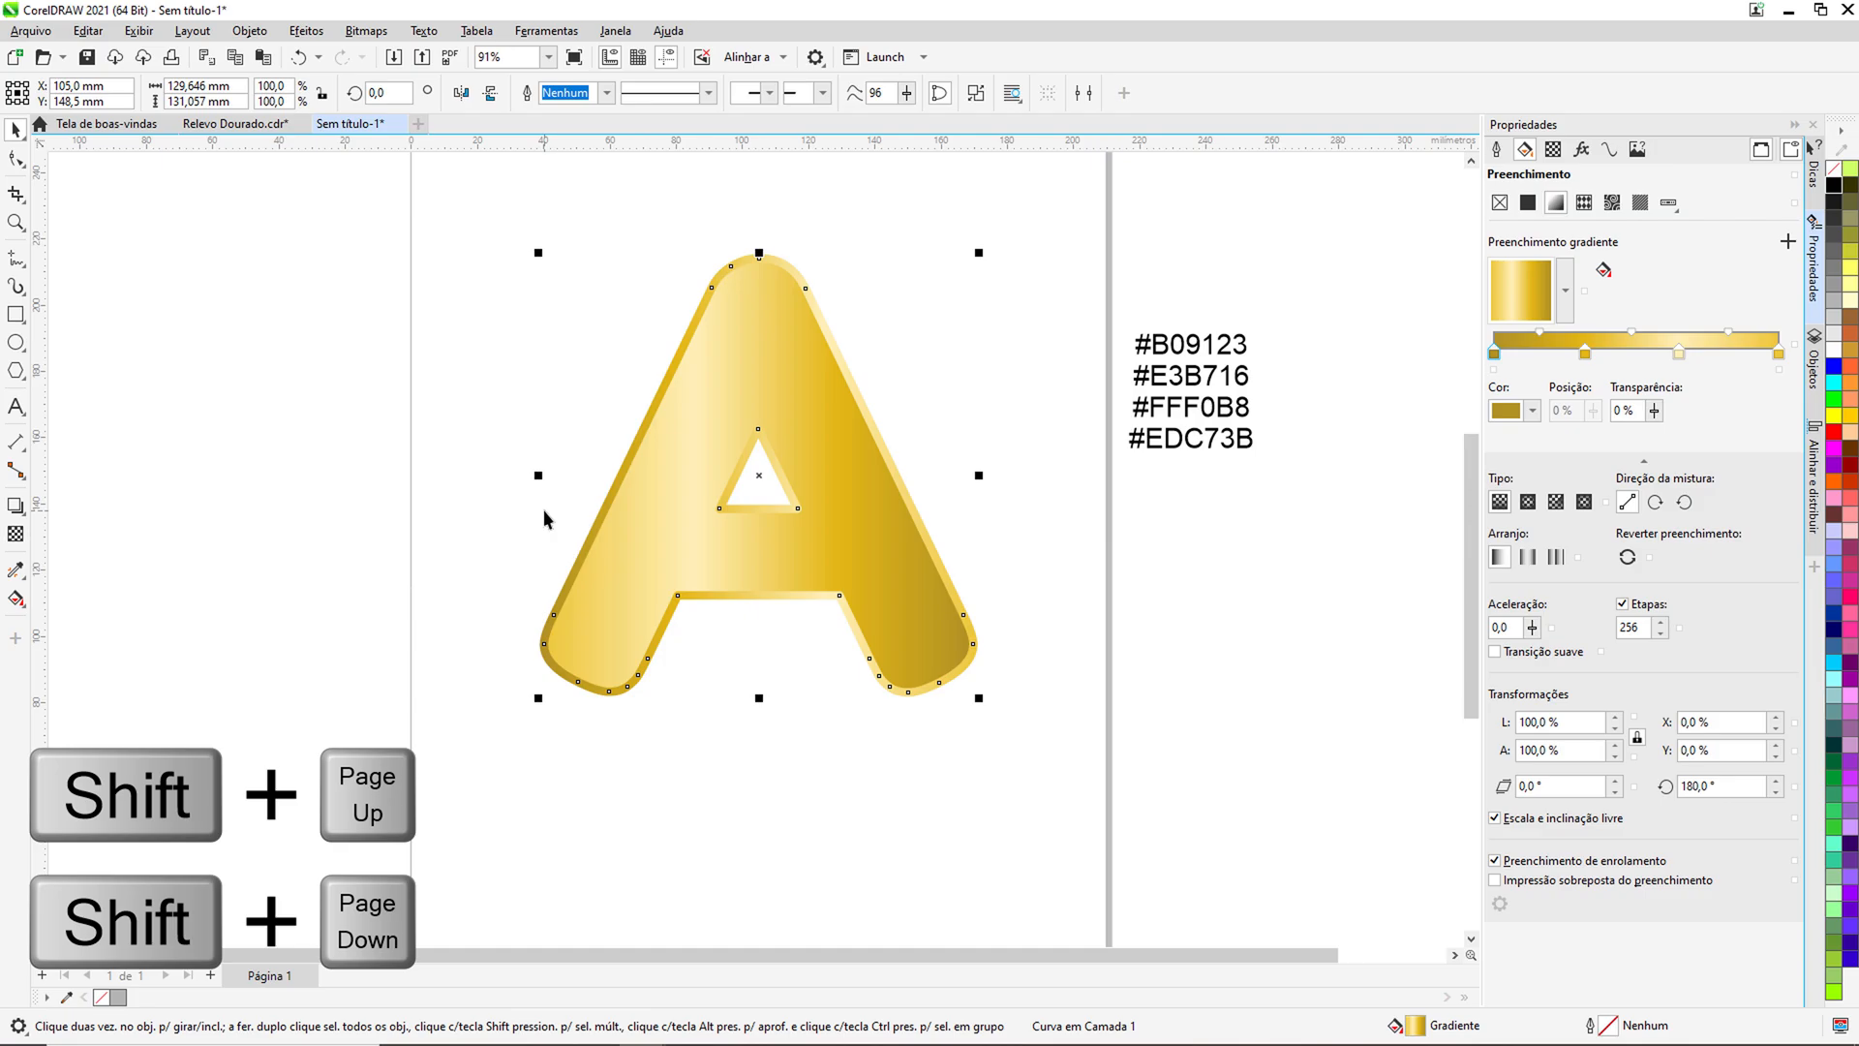
key("shift+Page_Up")
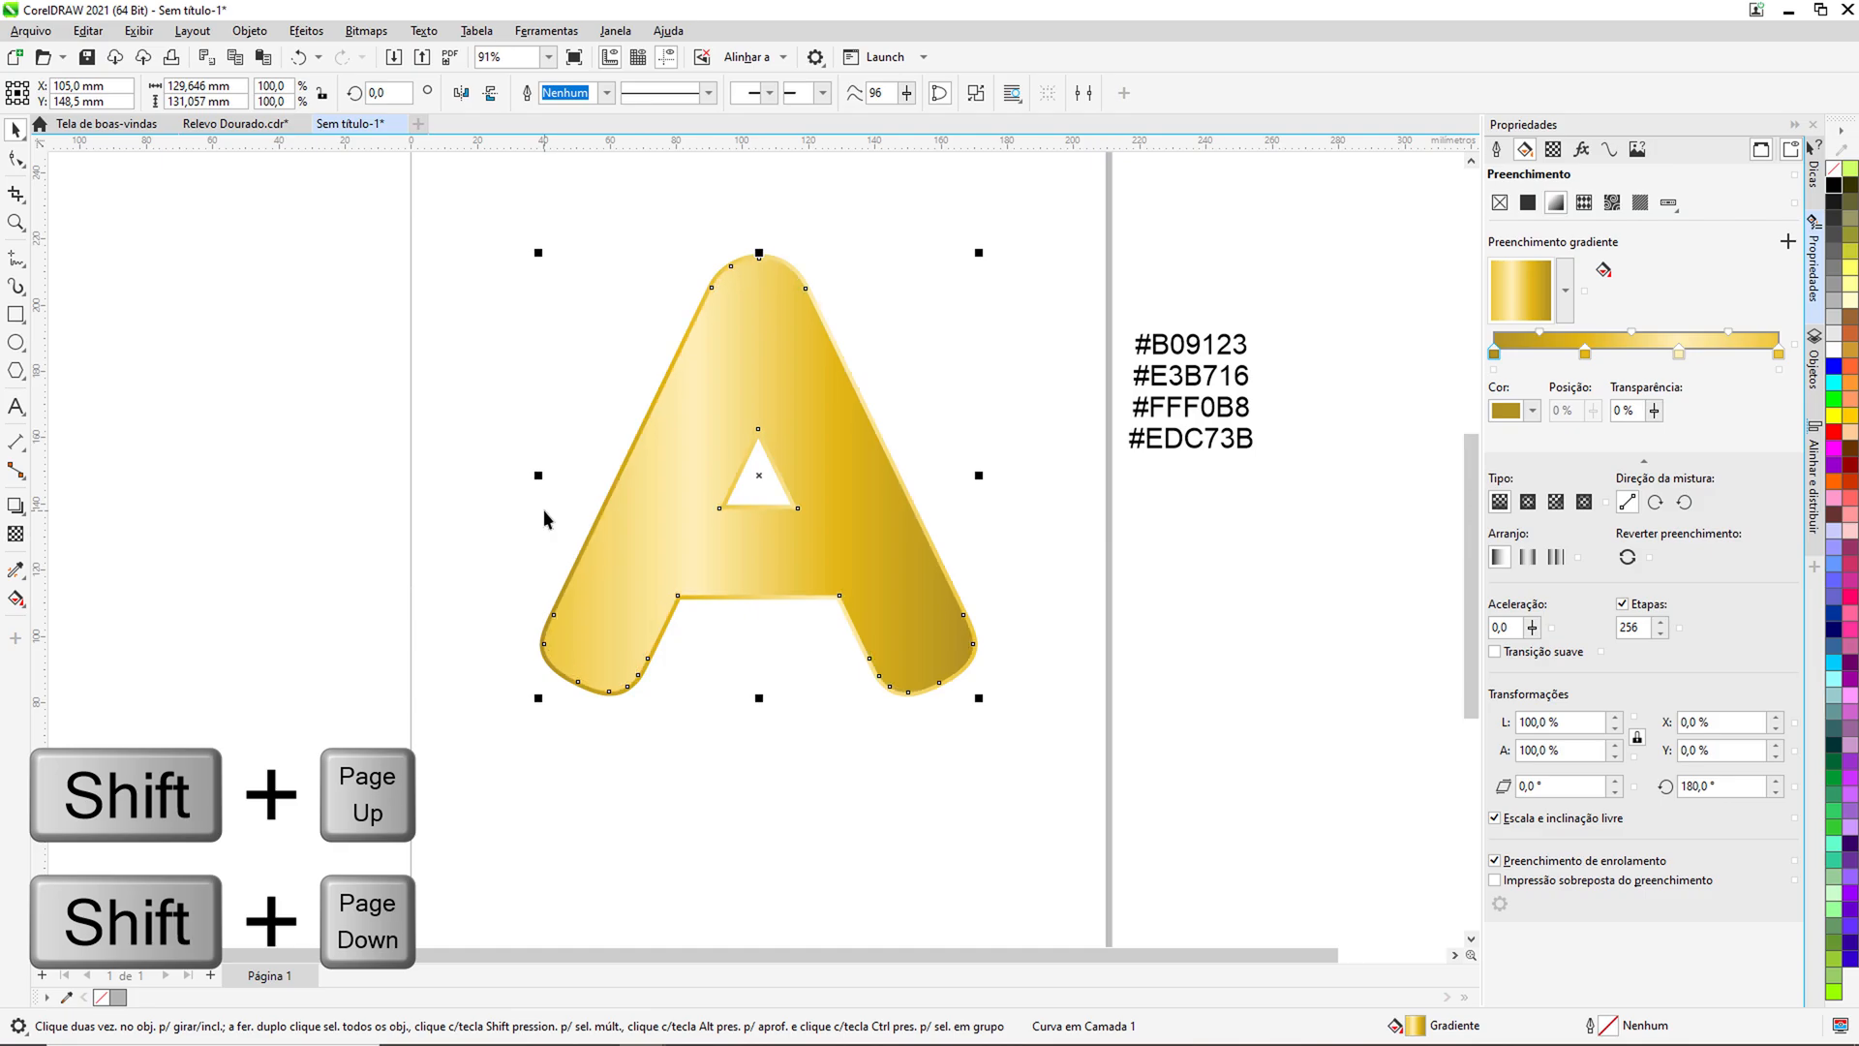